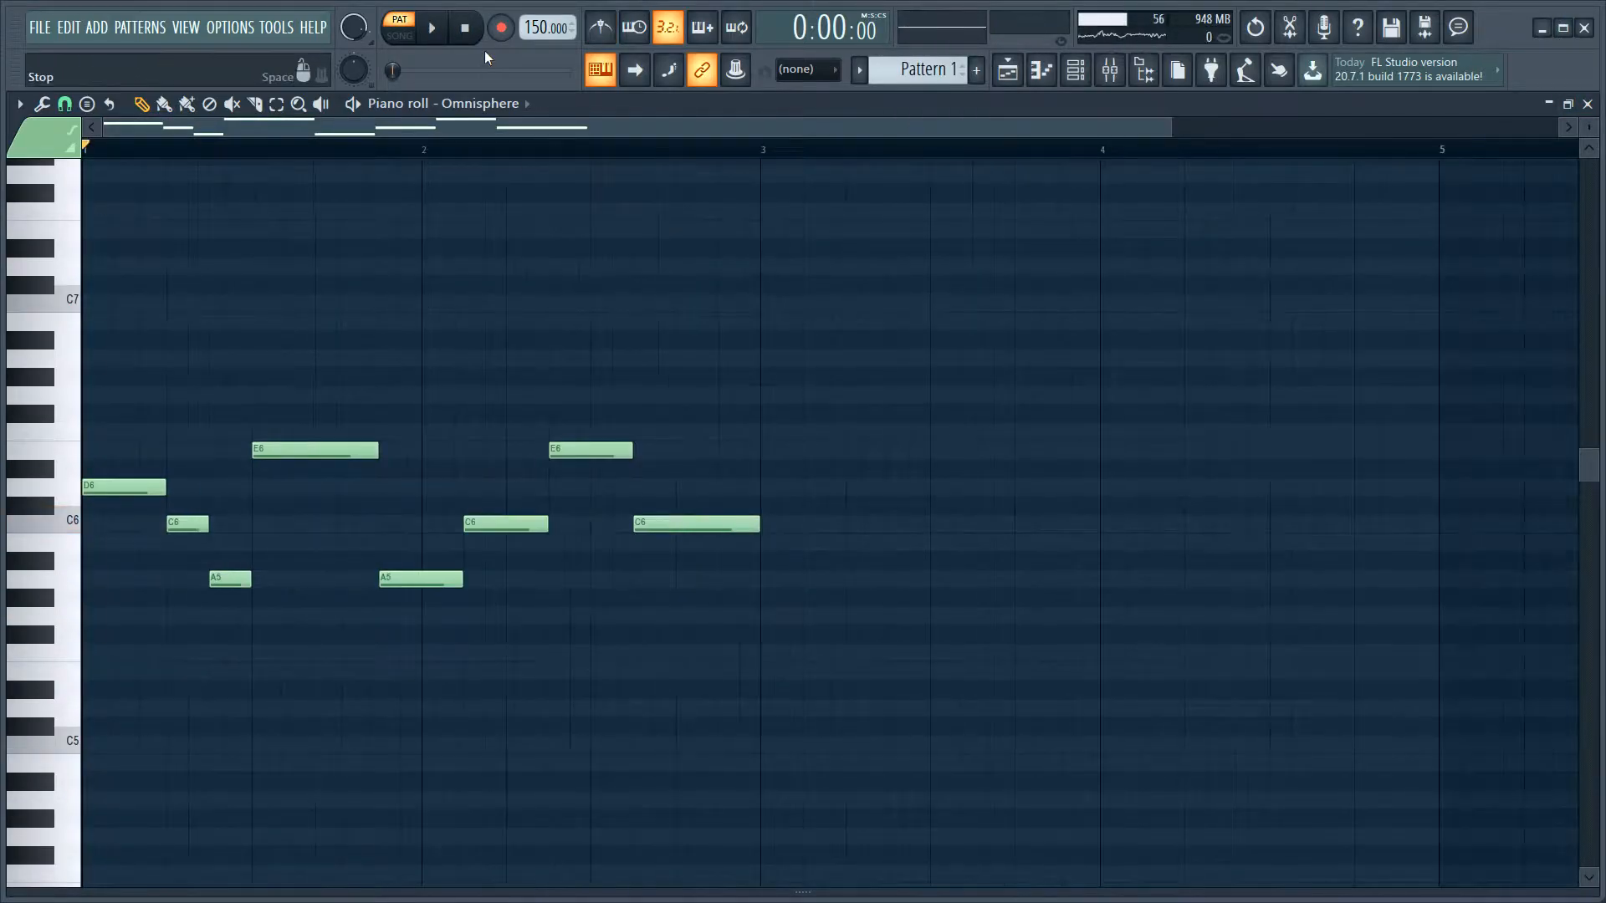
- Play back the two-bar Omnisphere melody and duplicate it into bars 3 and 4
{"action": "key", "text": "space"}
{"action": "scroll", "coordinate": [817, 237], "scroll_direction": "down", "scroll_amount": 2}
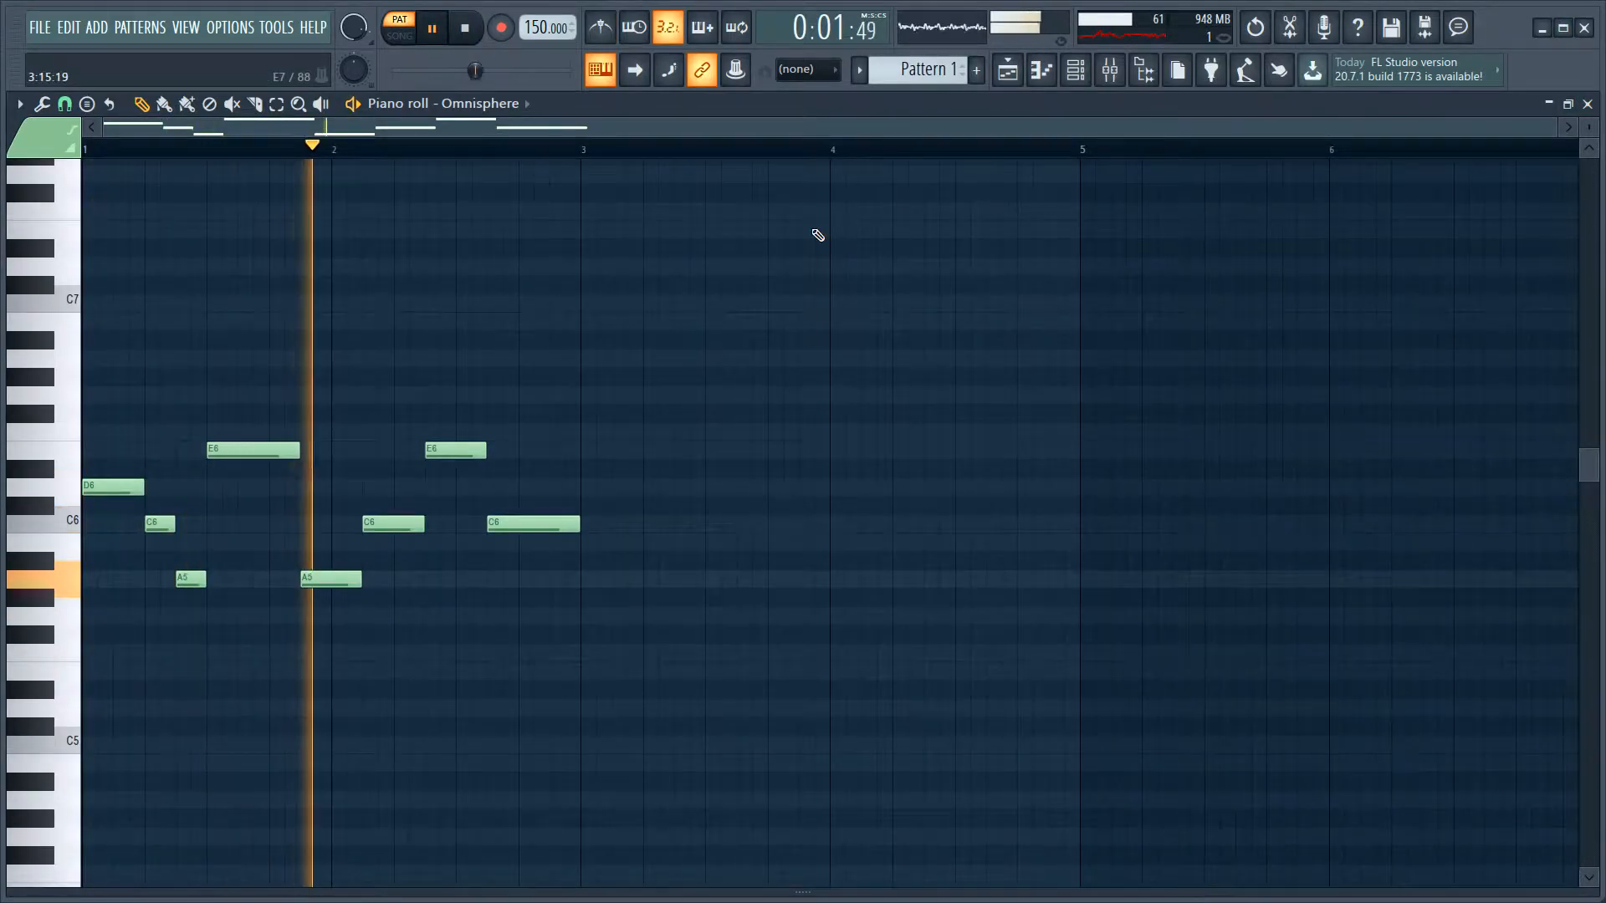
{"action": "key", "text": "space"}
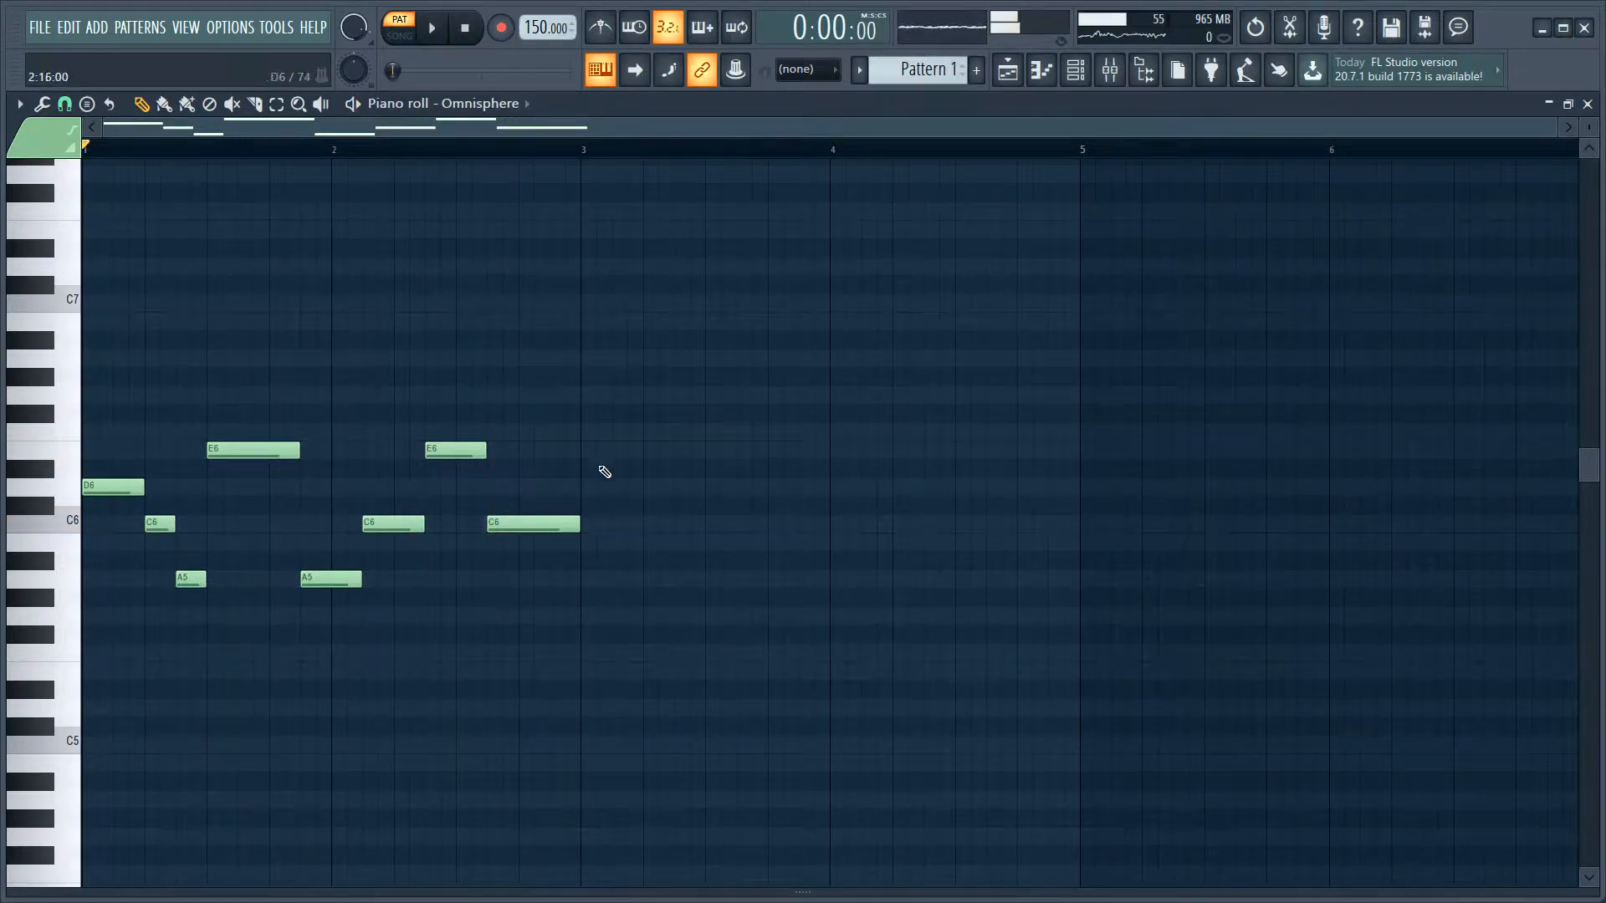
{"action": "key", "text": "ctrl+b"}
- Shorten the A5 note at the end of bar 3 and add a short G5 note at the start of bar 4
{"action": "left_click", "coordinate": [583, 150]}
{"action": "key", "text": "space"}
{"action": "key", "text": "space"}
{"action": "left_click", "coordinate": [786, 149]}
{"action": "left_click_drag", "start_coordinate": [859, 580], "coordinate": [829, 584]}
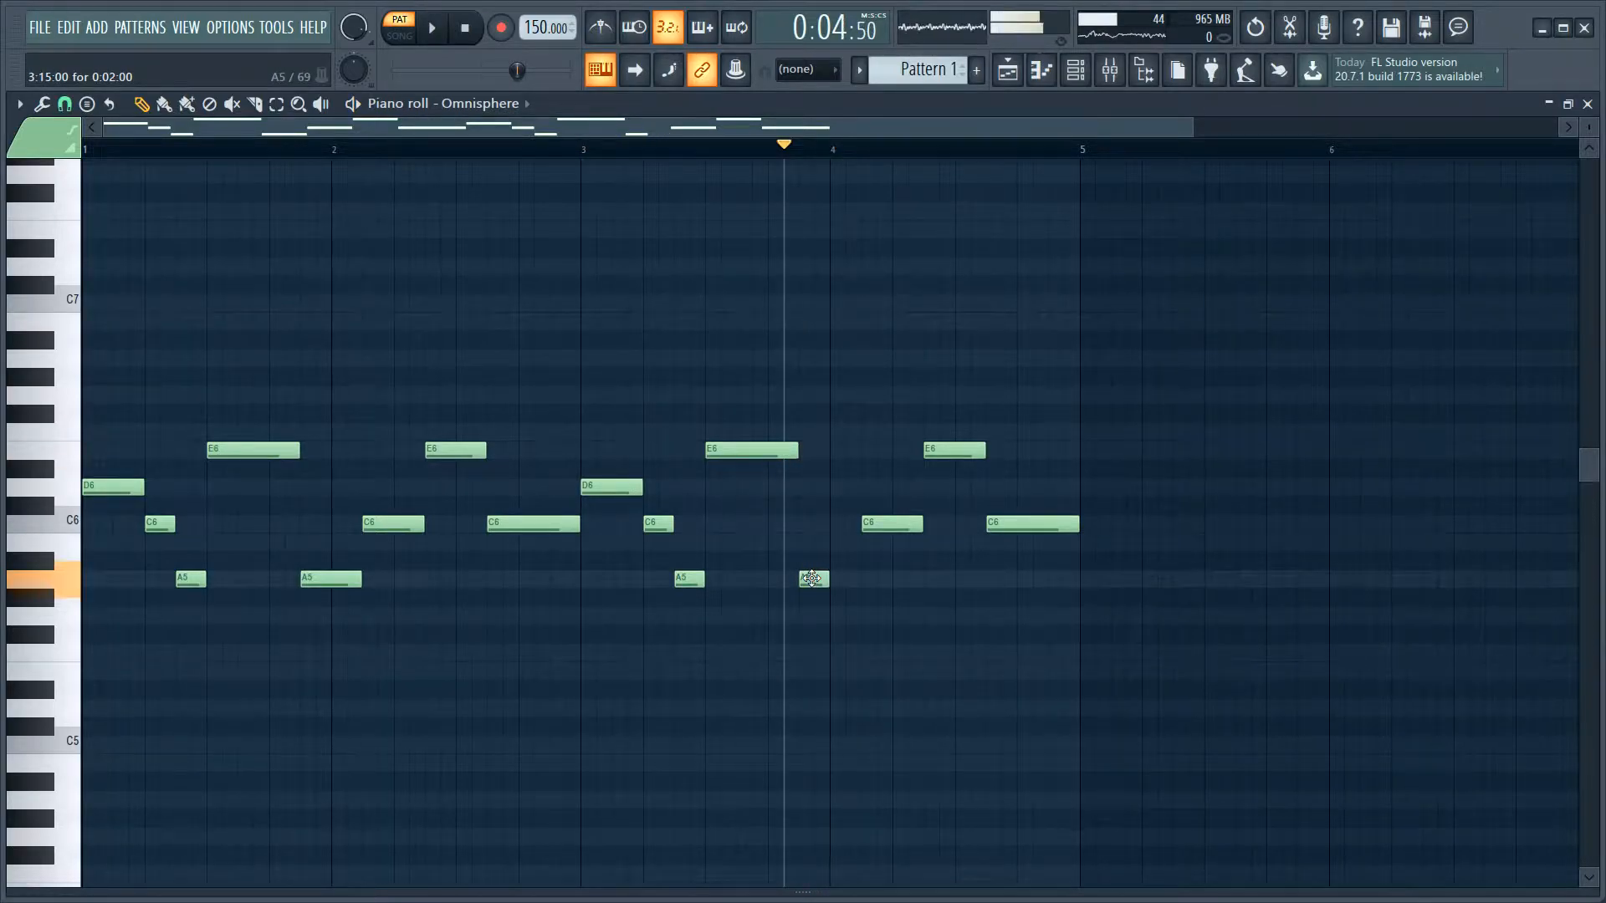
{"action": "left_click", "coordinate": [841, 616]}
{"action": "key", "text": "space"}
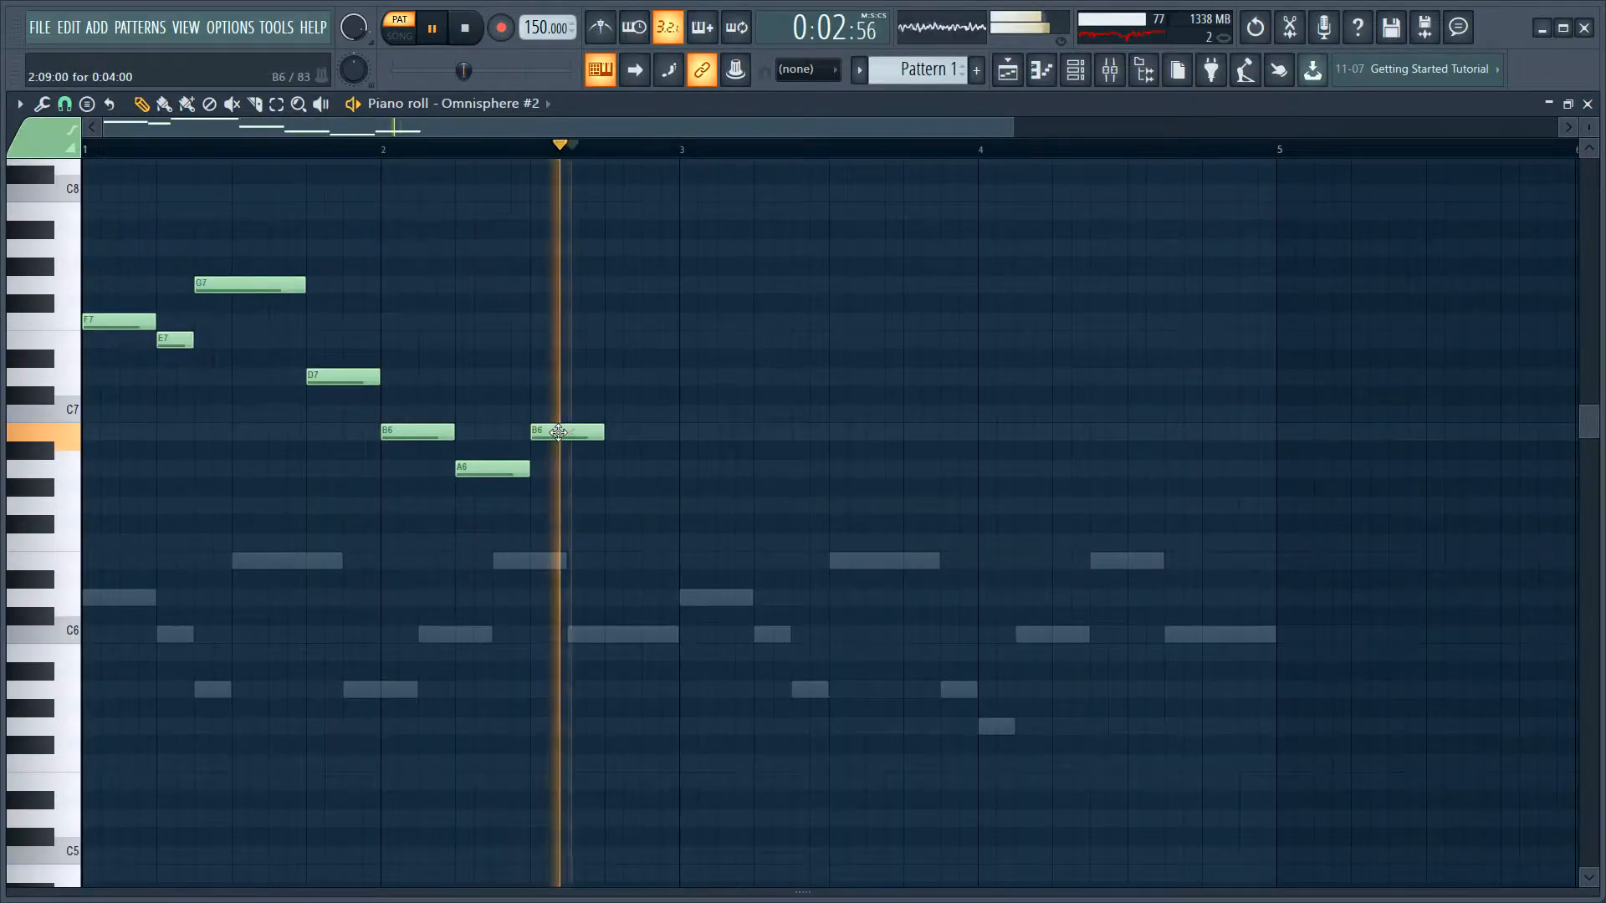
- Lengthen the last B6 note of Omnisphere #2 to the end of bar 2 and duplicate the phrase into bars 3 and 4
{"action": "left_click_drag", "start_coordinate": [599, 432], "coordinate": [678, 431]}
{"action": "scroll", "coordinate": [770, 251], "scroll_direction": "down", "scroll_amount": 2}
{"action": "scroll", "coordinate": [770, 251], "scroll_direction": "up", "scroll_amount": 2}
{"action": "key", "text": "space"}
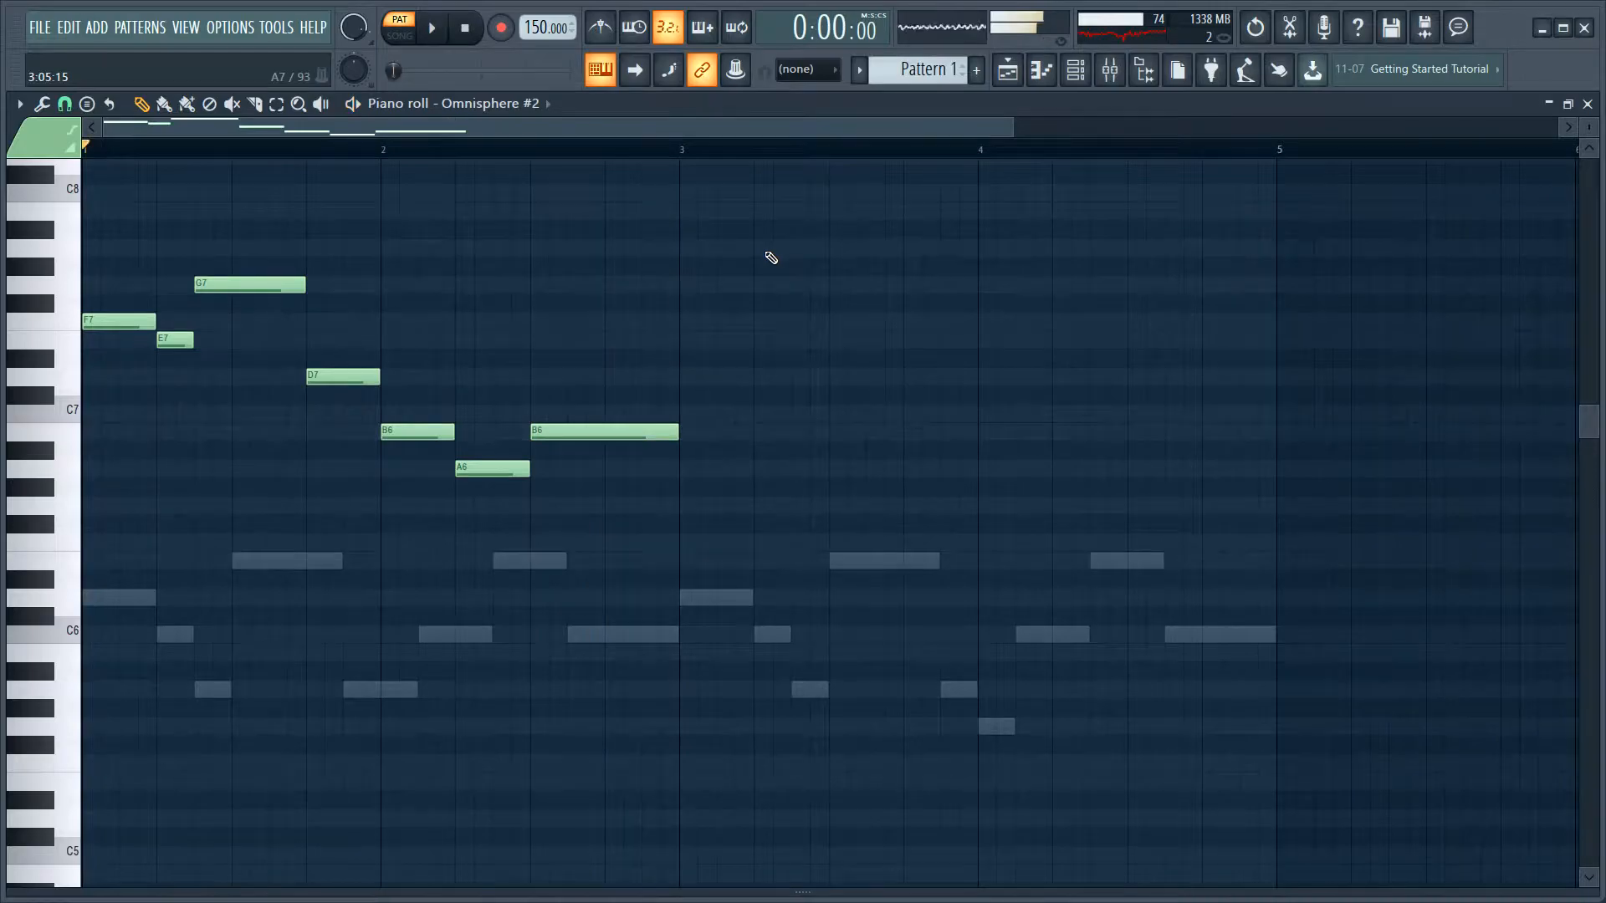
{"action": "key", "text": "ctrl+b"}
{"action": "key", "text": "space"}
{"action": "scroll", "coordinate": [598, 229], "scroll_direction": "down", "scroll_amount": 1}
{"action": "key", "text": "ctrl+d"}
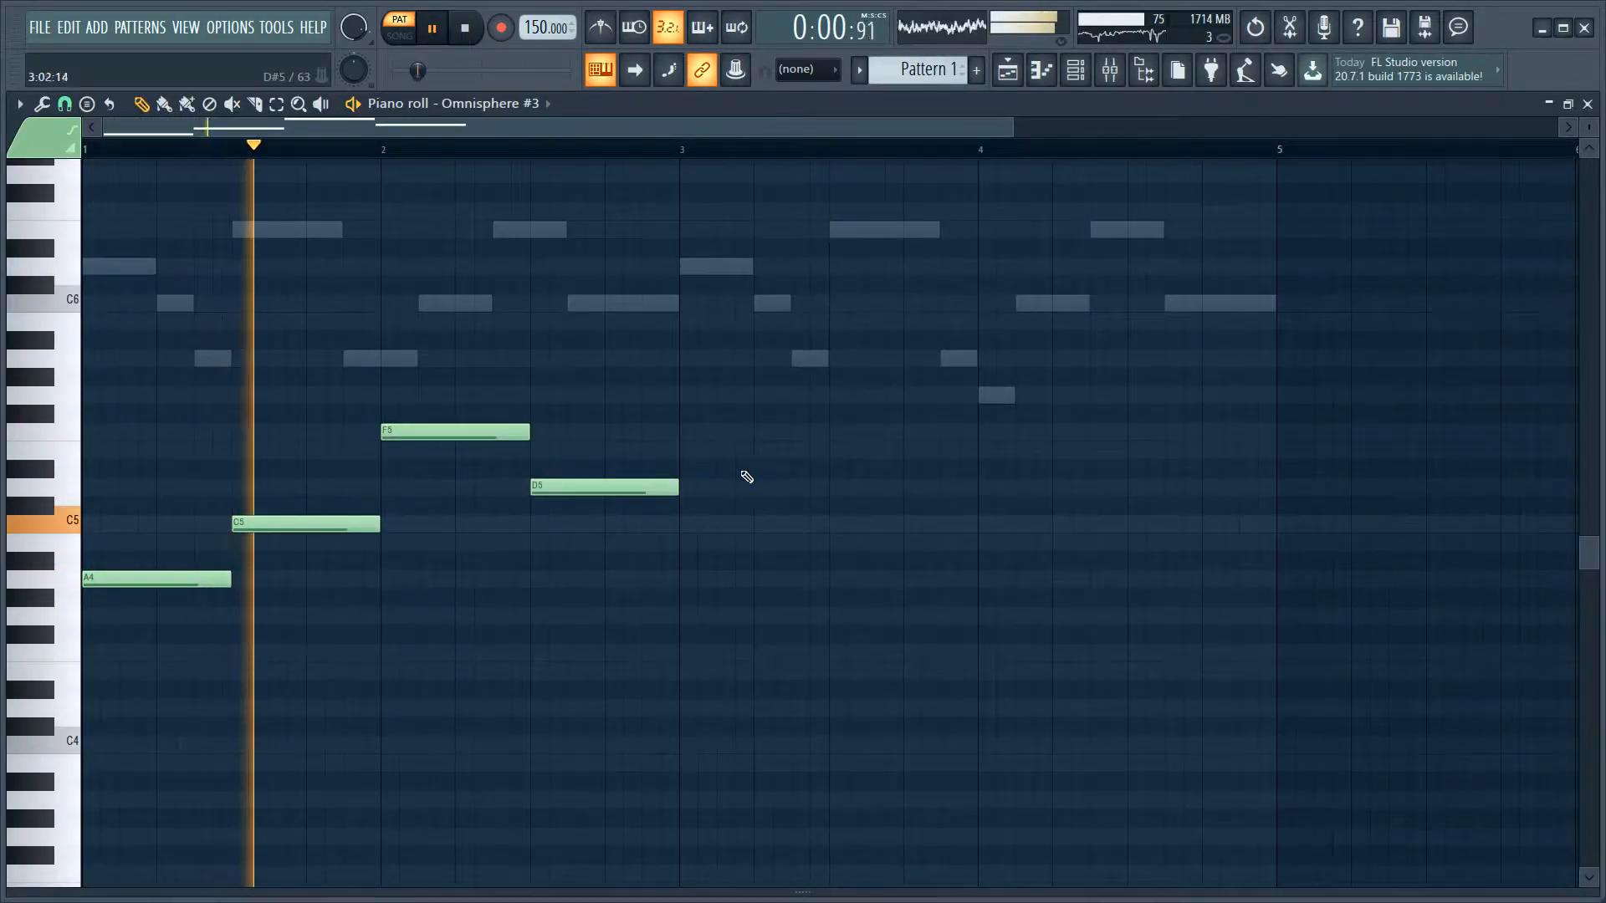
- Extend the Omnisphere #3 line with half-bar C5 and B4 notes in bar 3 and a long A4 note in bar 4
{"action": "left_click", "coordinate": [694, 526]}
{"action": "left_click", "coordinate": [839, 542]}
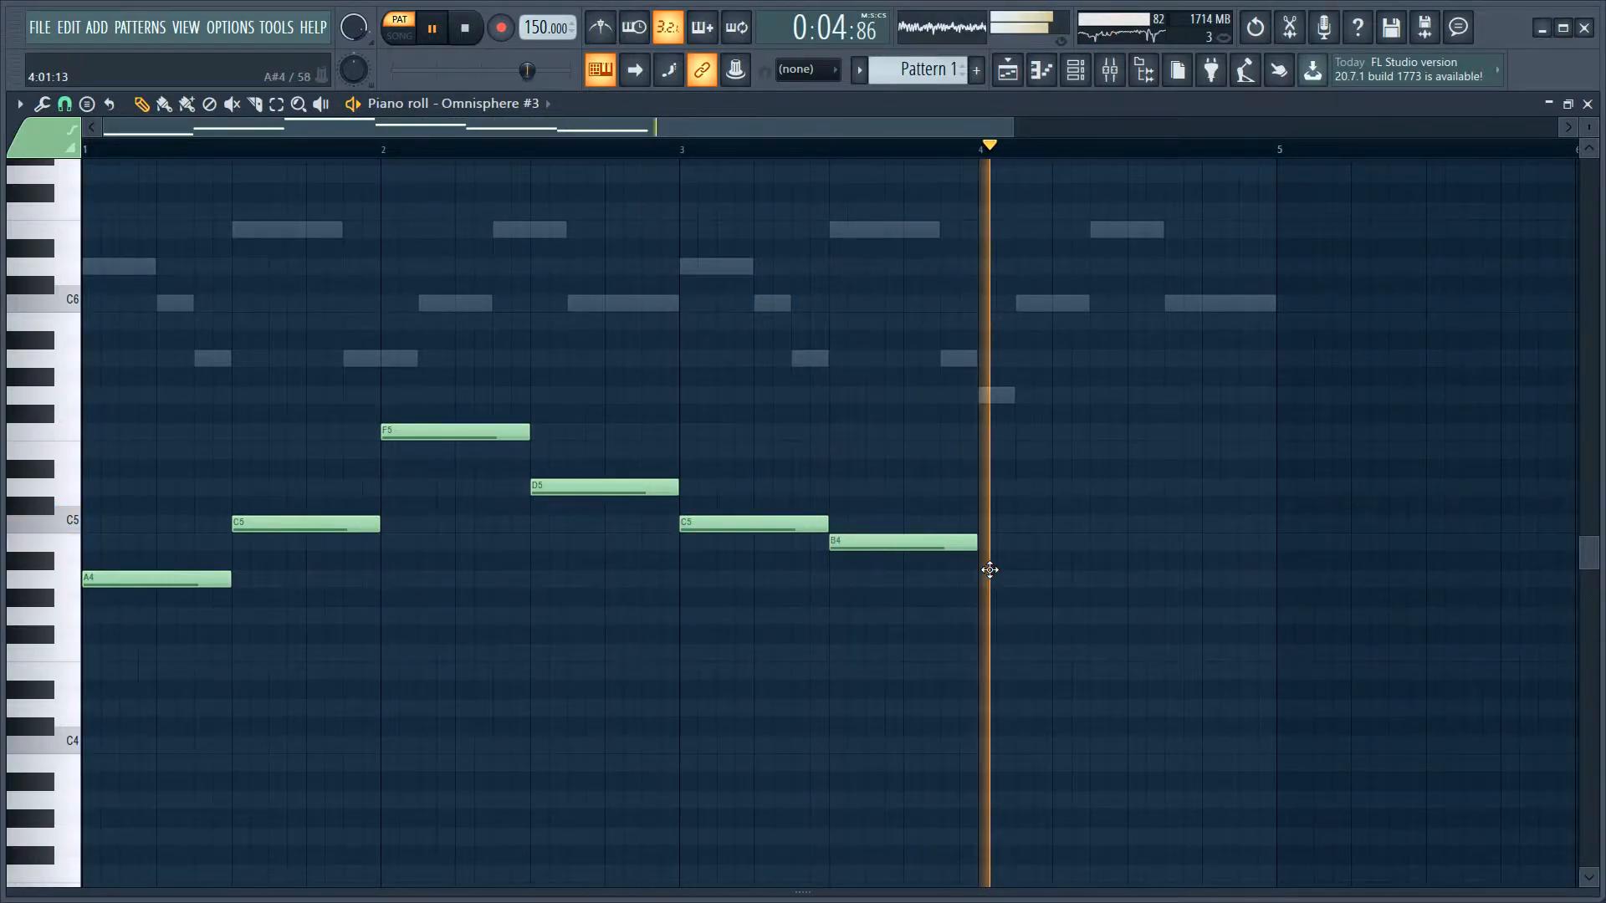
{"action": "left_click", "coordinate": [990, 569]}
{"action": "left_click_drag", "start_coordinate": [1130, 582], "coordinate": [1257, 581]}
{"action": "scroll", "coordinate": [1194, 513], "scroll_direction": "up", "scroll_amount": 3}
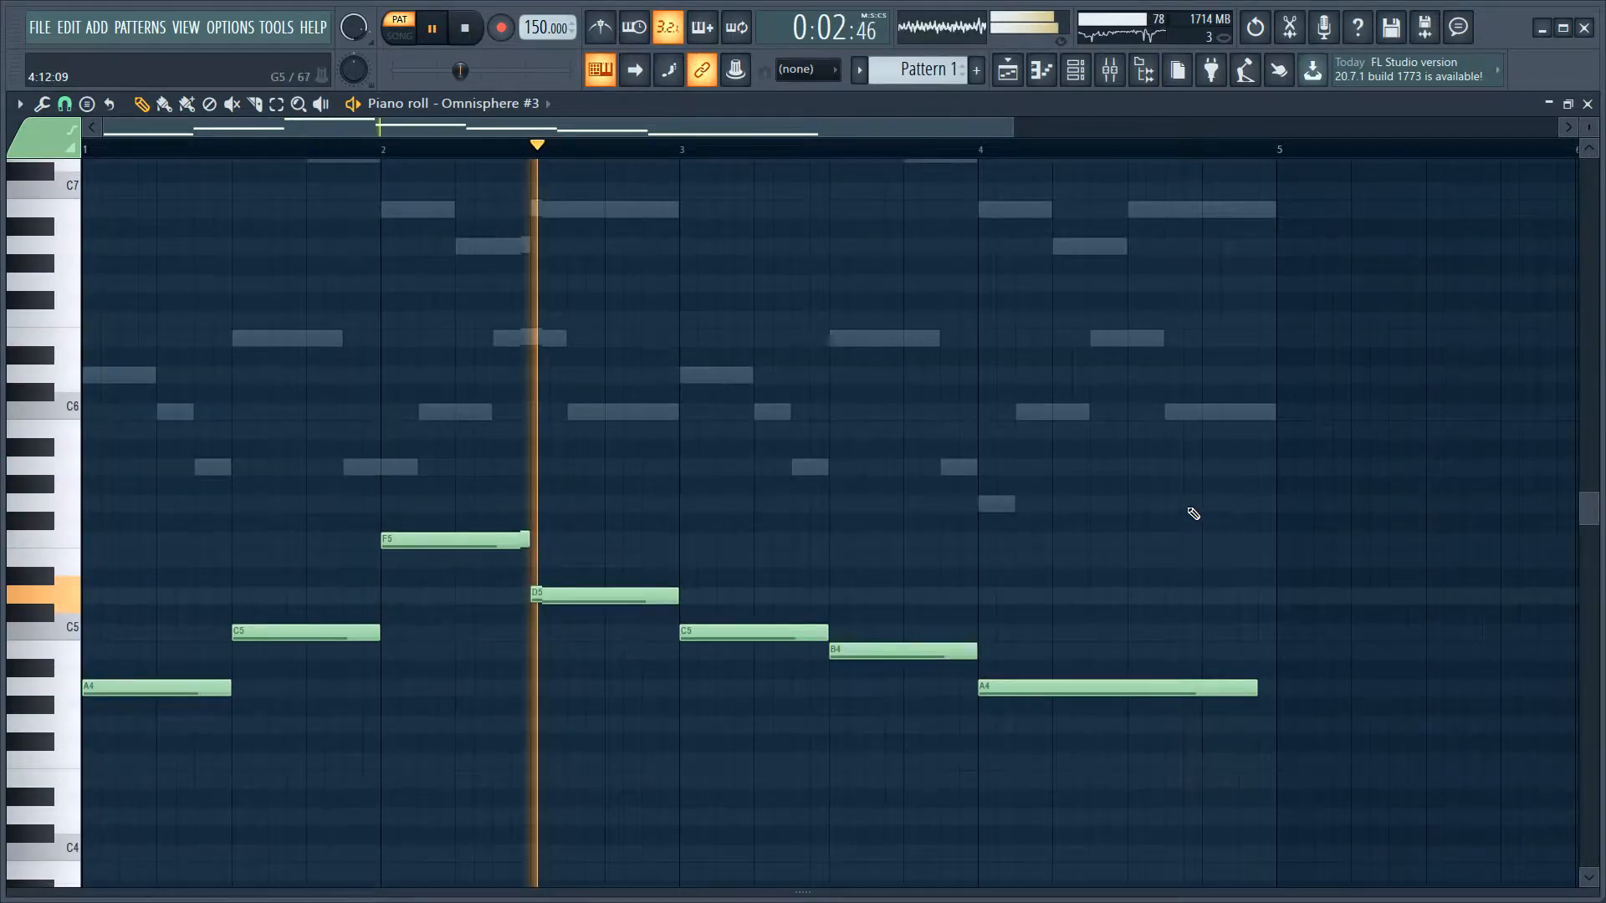
{"action": "scroll", "coordinate": [1193, 514], "scroll_direction": "up", "scroll_amount": 1}
- Cut all the notes from Omnisphere #3, reopen its piano roll and paste them back
{"action": "key", "text": "space"}
{"action": "key", "text": "ctrl+x"}
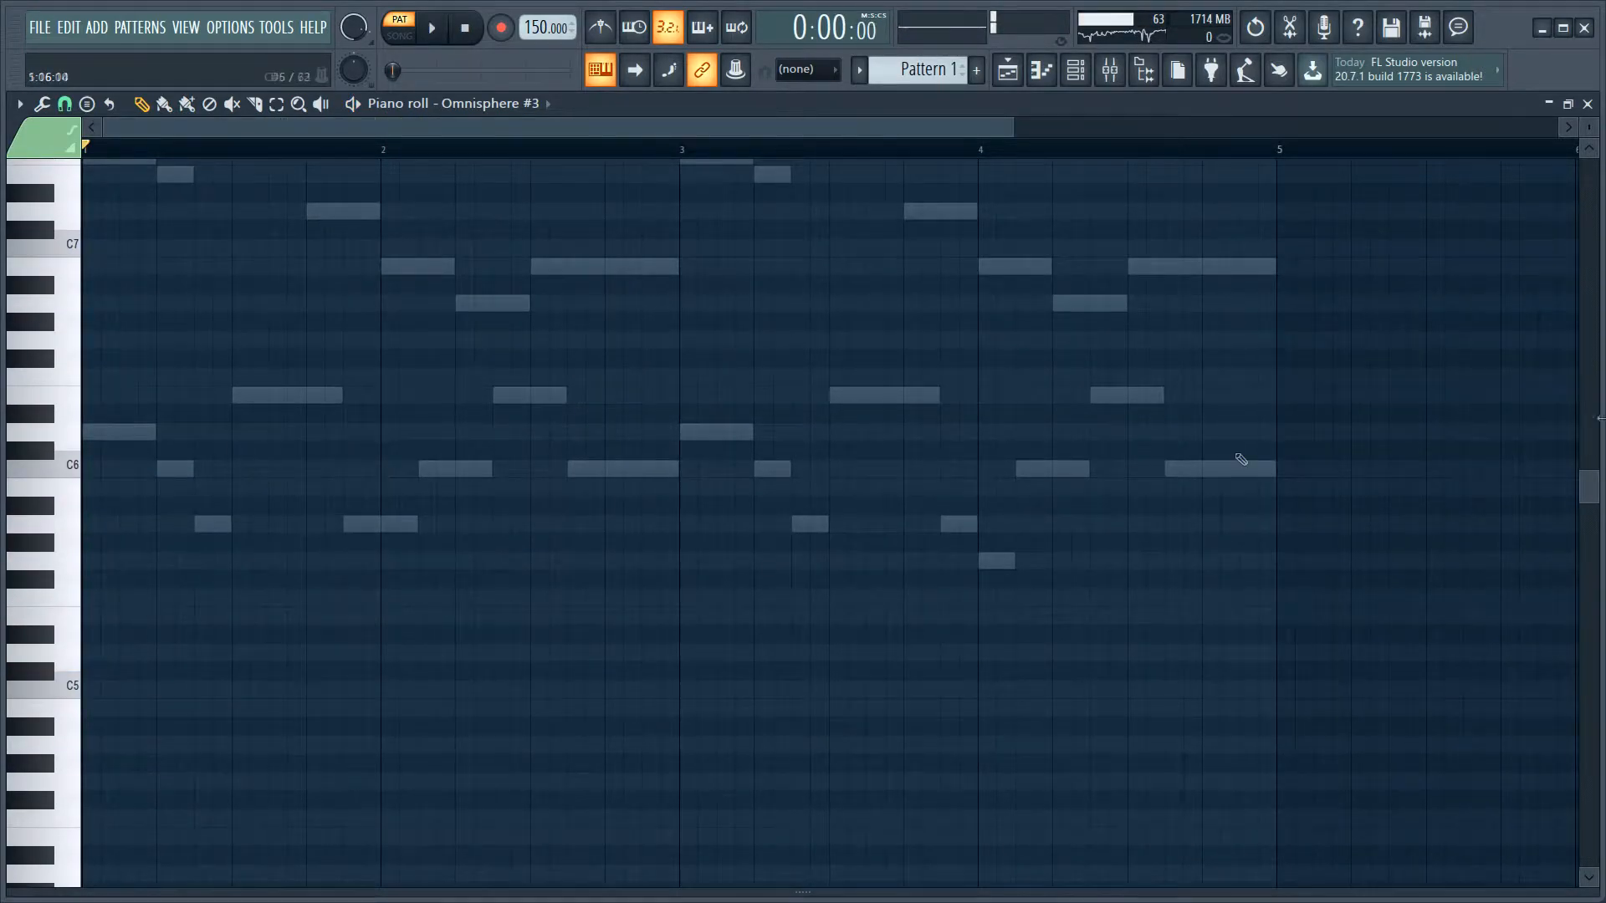
{"action": "left_click", "coordinate": [1587, 105]}
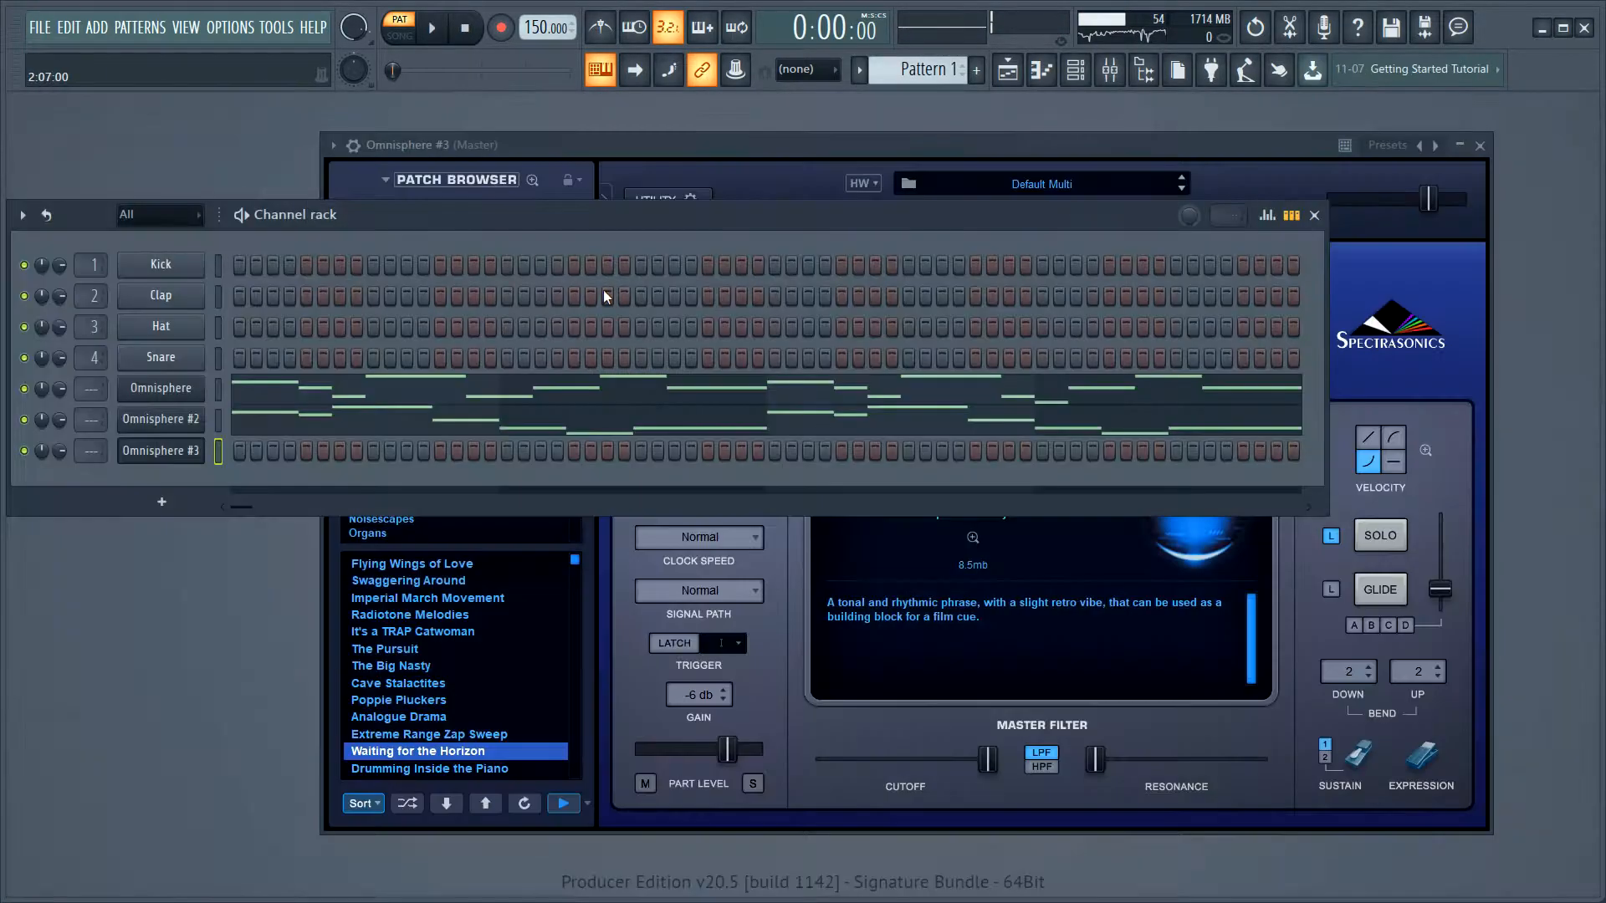
{"action": "right_click", "coordinate": [165, 462]}
{"action": "left_click", "coordinate": [249, 457]}
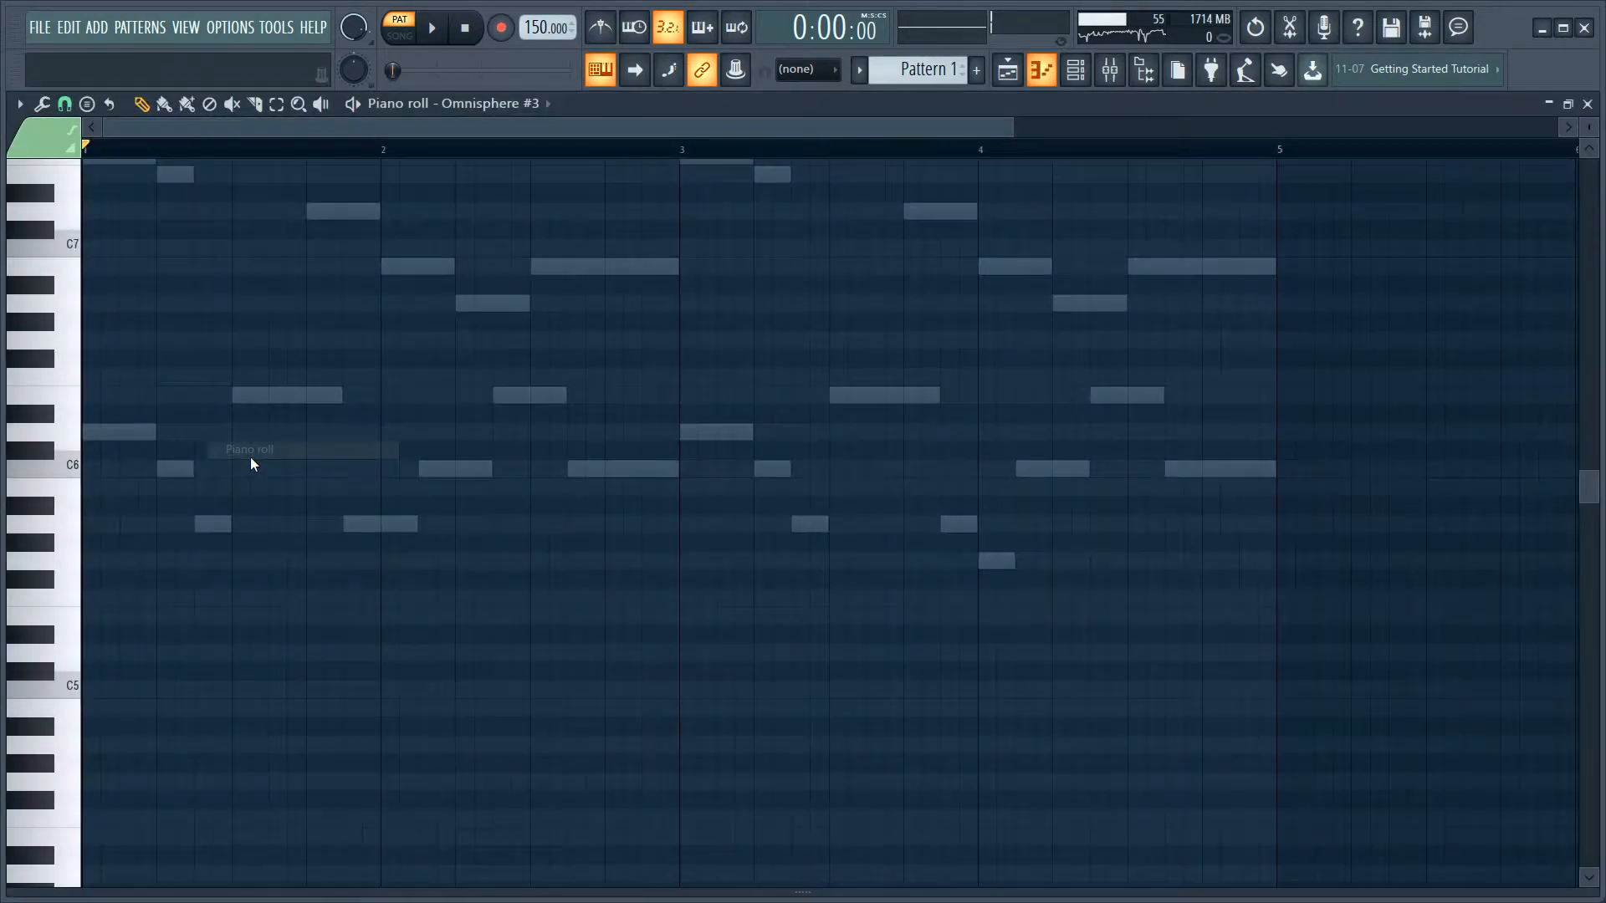
{"action": "key", "text": "ctrl+v"}
- Split the long A4 note in bar 4 of Omnisphere #3 into two half-bar A4 notes and play the pattern
{"action": "key", "text": "space"}
{"action": "scroll", "coordinate": [530, 411], "scroll_direction": "up", "scroll_amount": 2}
{"action": "left_click", "coordinate": [886, 447], "text": "ctrl"}
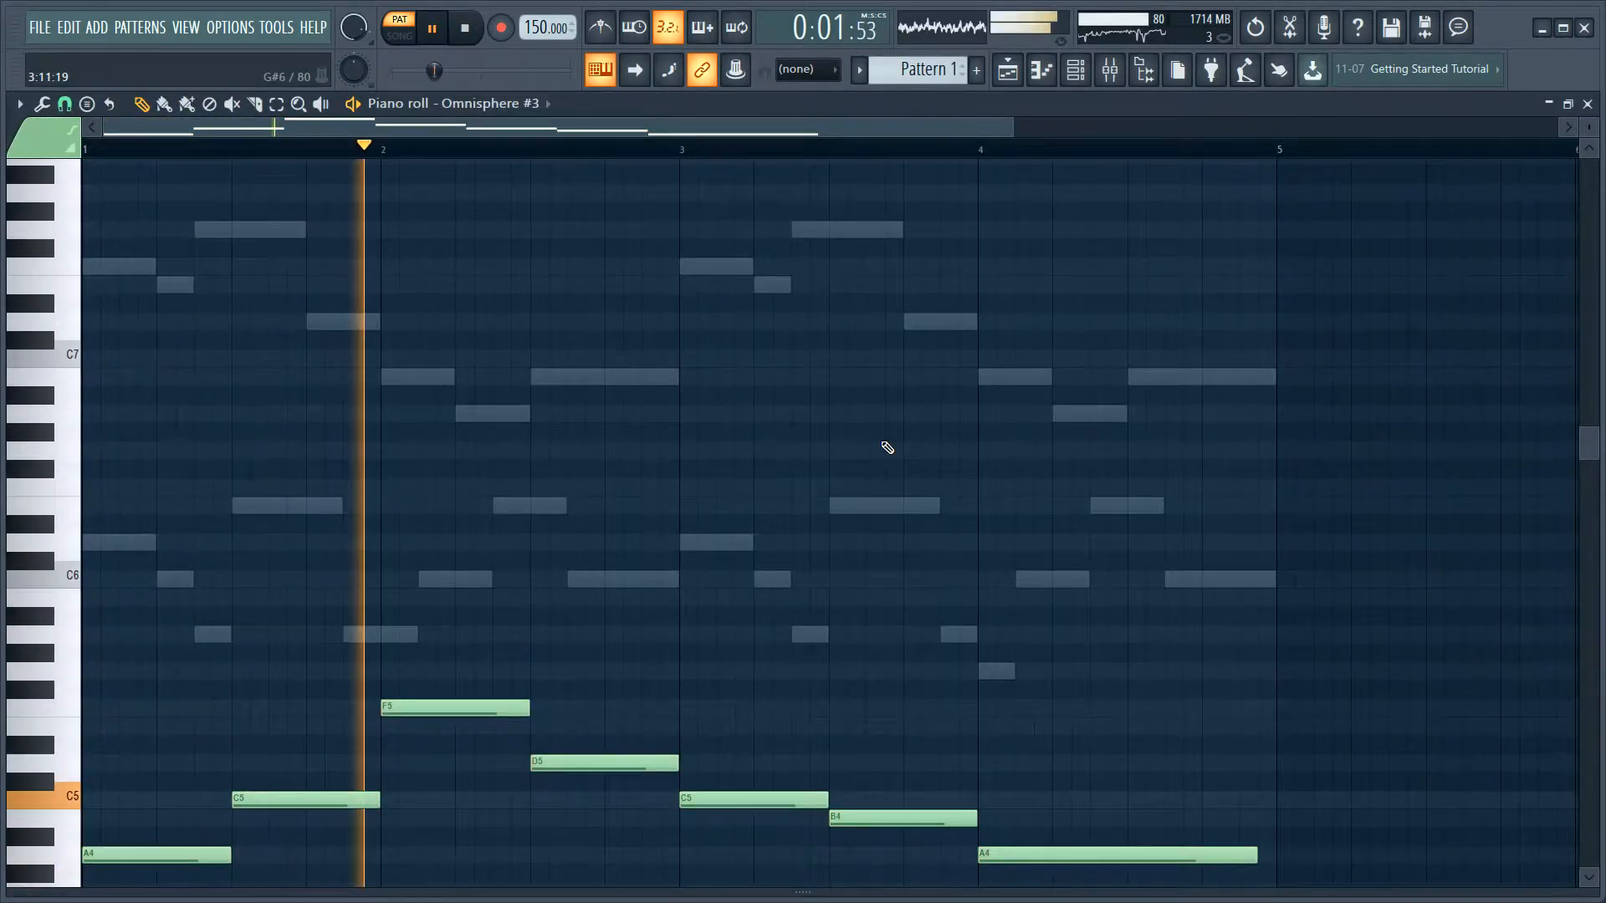
{"action": "scroll", "coordinate": [883, 455], "scroll_direction": "down", "scroll_amount": 1}
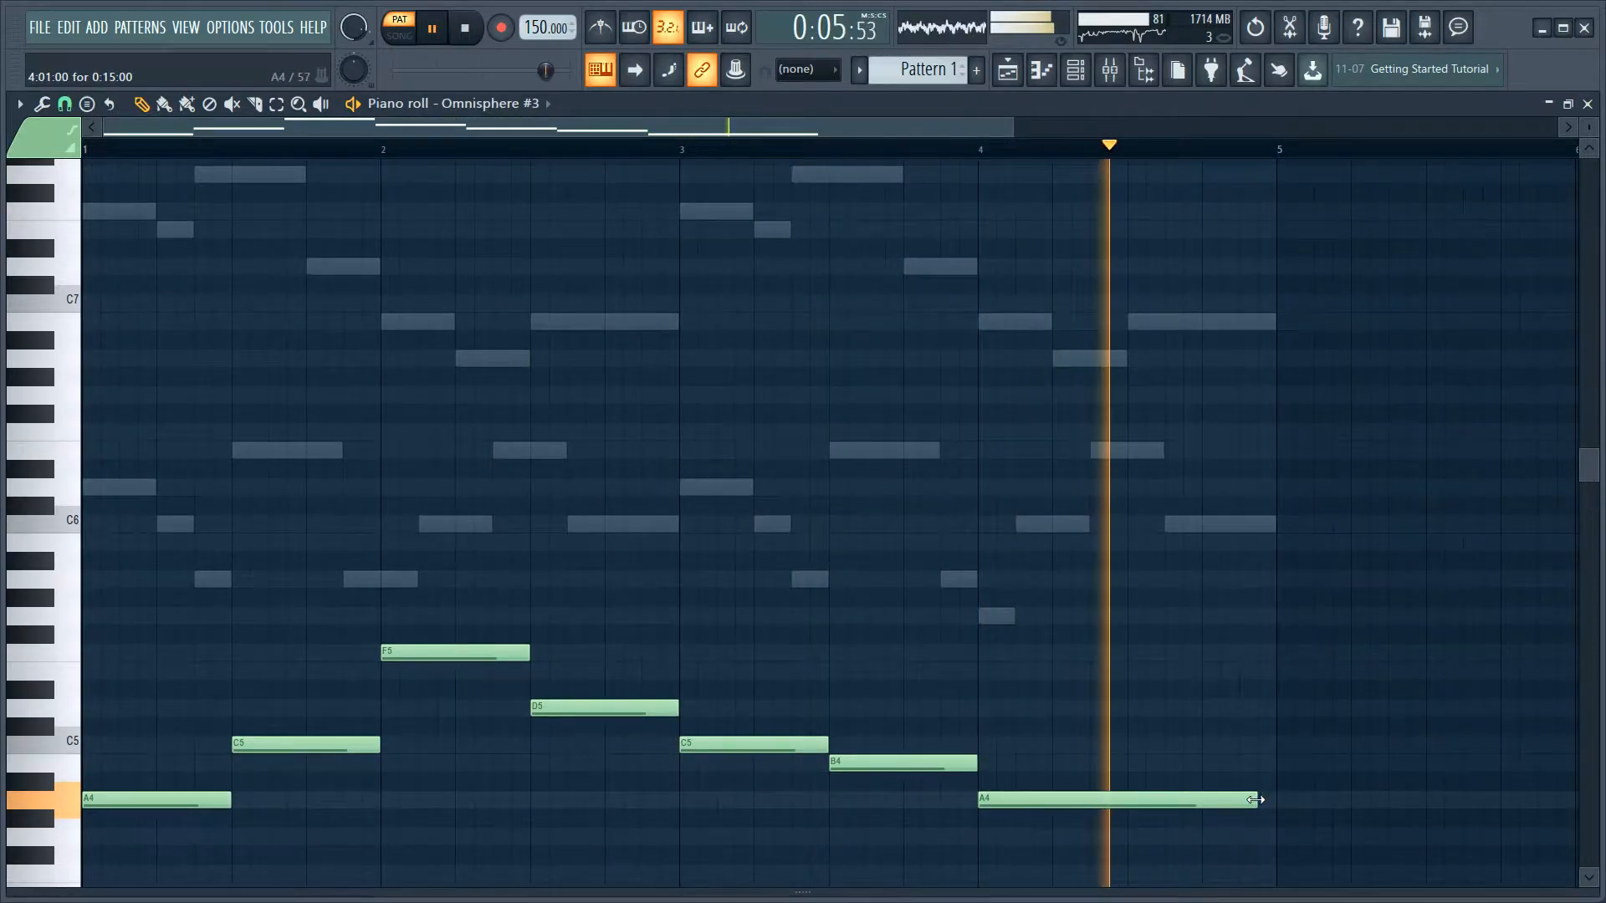
{"action": "key", "text": "space"}
{"action": "left_click_drag", "start_coordinate": [1259, 799], "coordinate": [1107, 801]}
{"action": "left_click", "coordinate": [1093, 799]}
{"action": "left_click", "coordinate": [1132, 798]}
{"action": "scroll", "coordinate": [1157, 660], "scroll_direction": "down", "scroll_amount": 4}
{"action": "key", "text": "space"}
{"action": "scroll", "coordinate": [1175, 427], "scroll_direction": "up", "scroll_amount": 7}
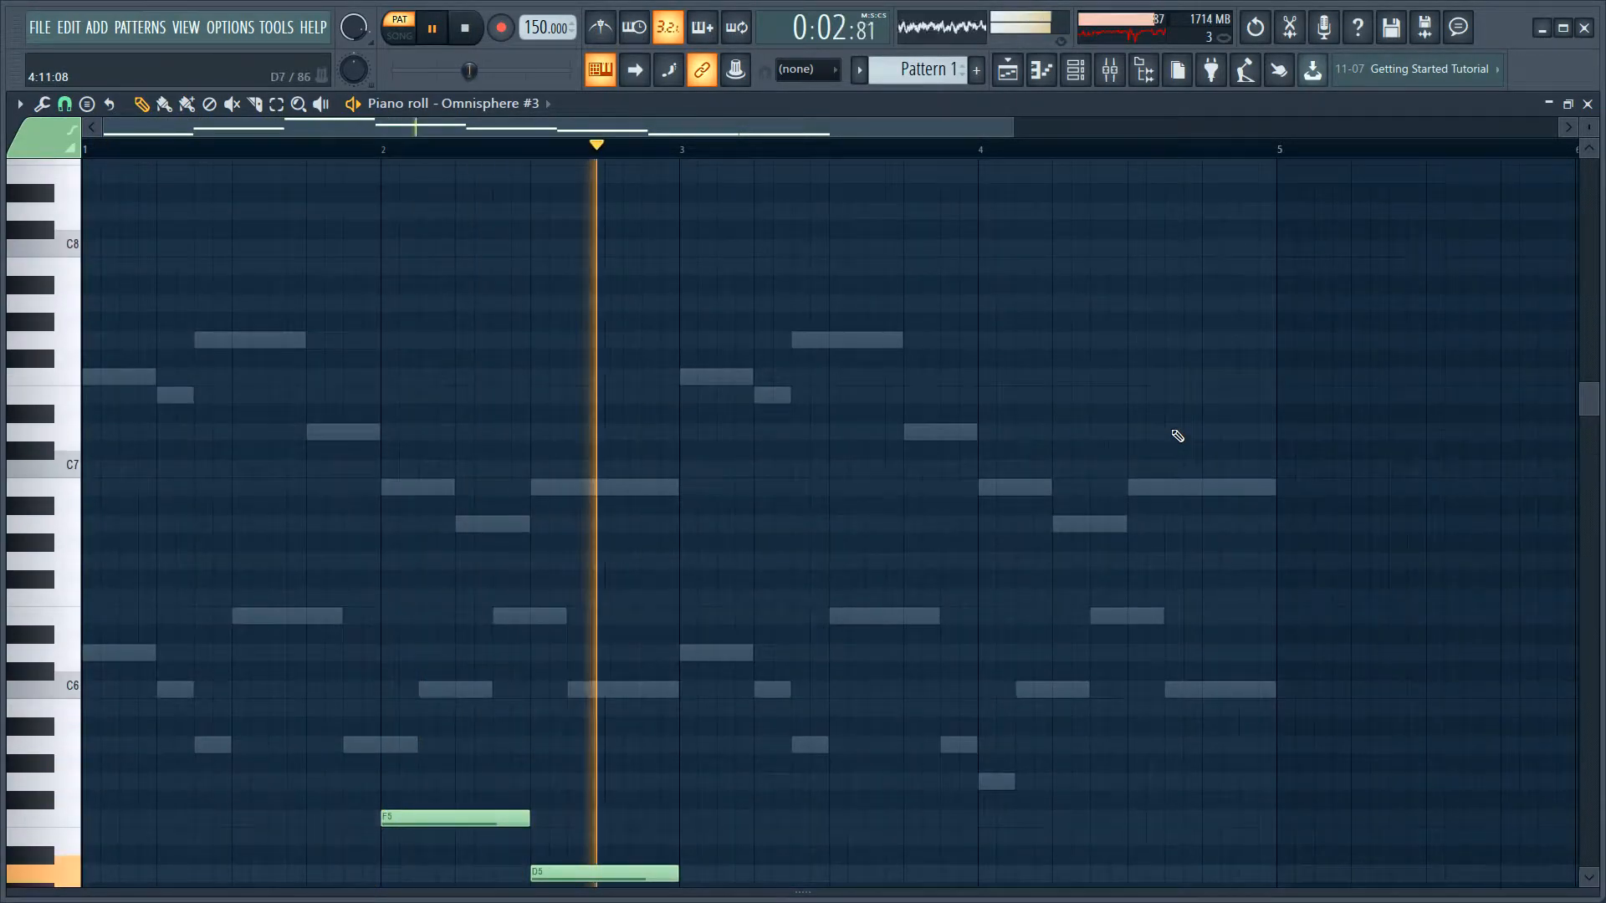
{"action": "scroll", "coordinate": [1171, 433], "scroll_direction": "down", "scroll_amount": 1}
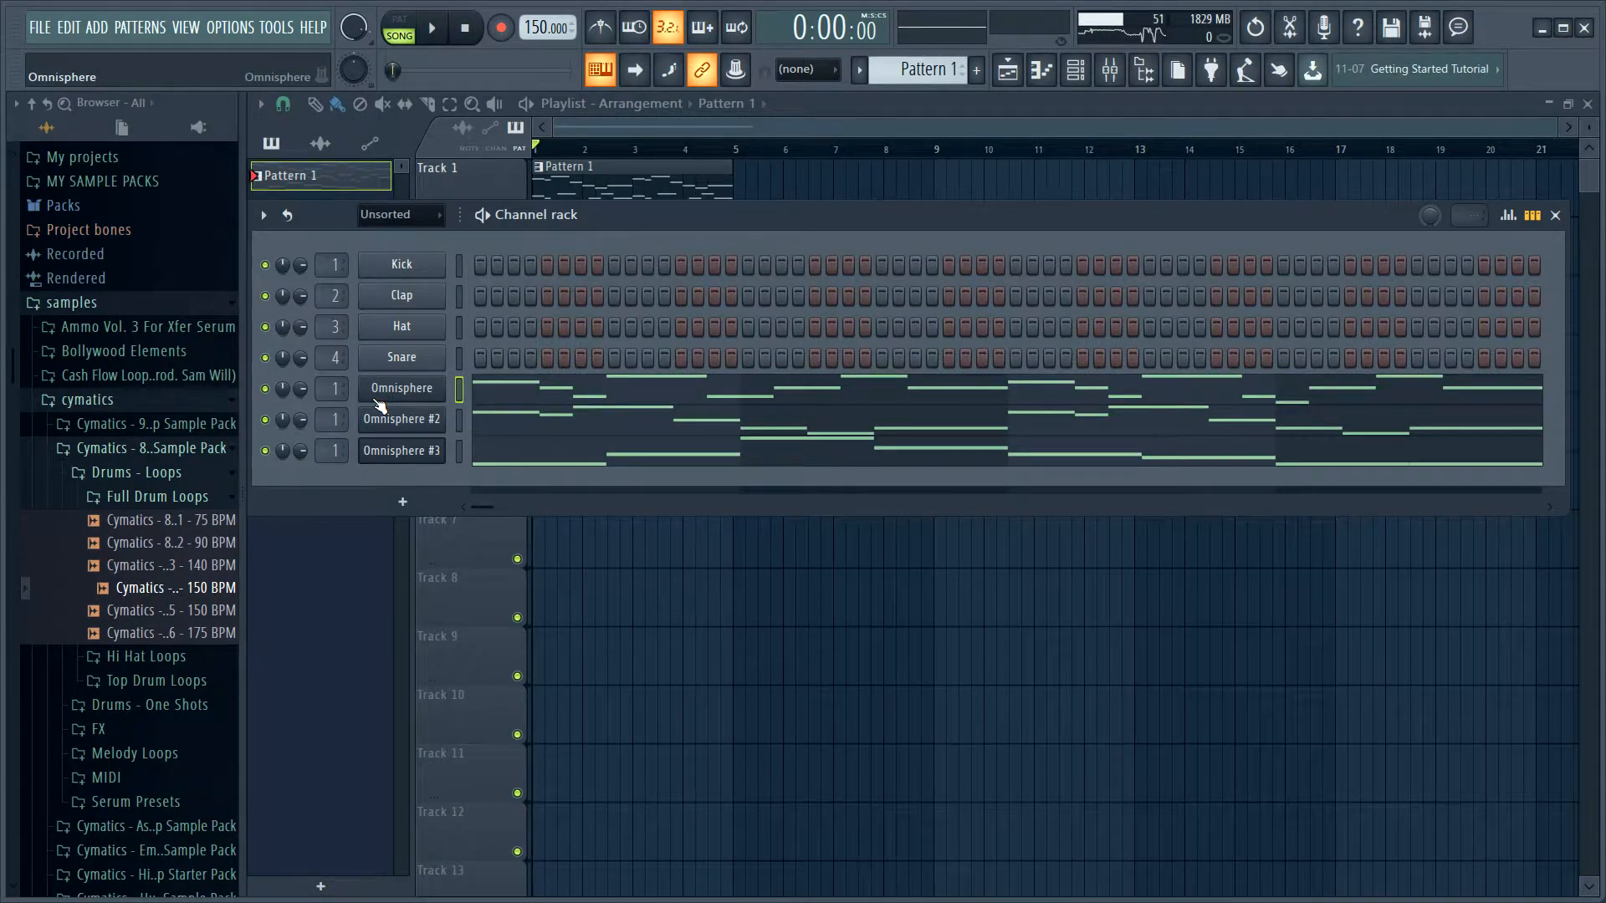
- View the Omnisphere #2 and Omnisphere notes, and undo the stray G6 note in bar 2 of Omnisphere
{"action": "left_click", "coordinate": [485, 425]}
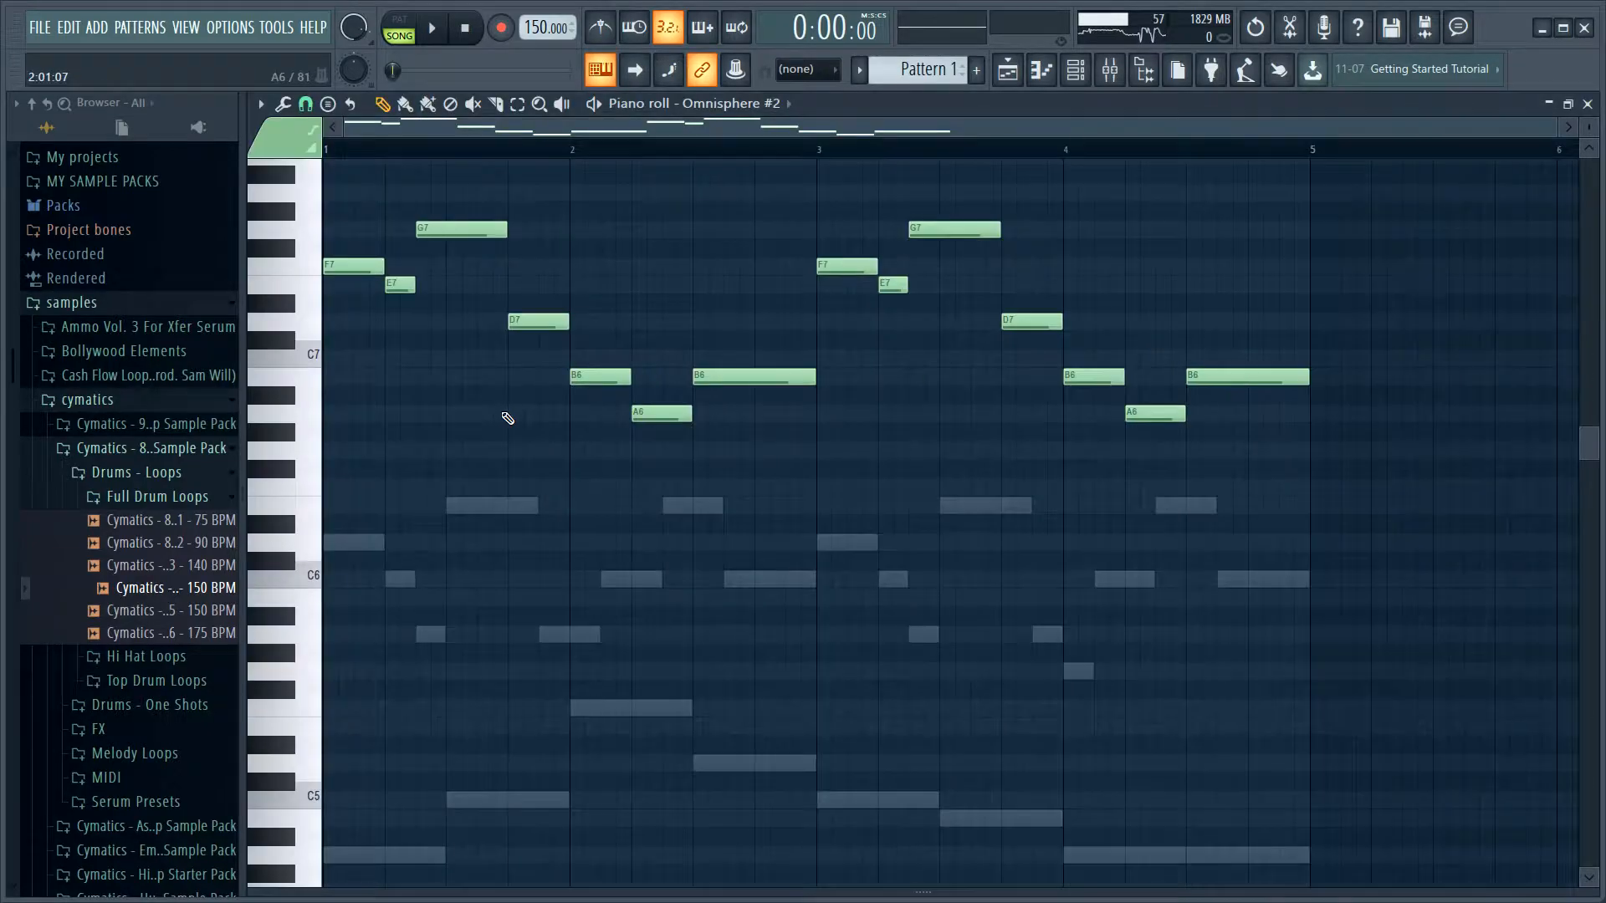
{"action": "left_click", "coordinate": [1587, 103]}
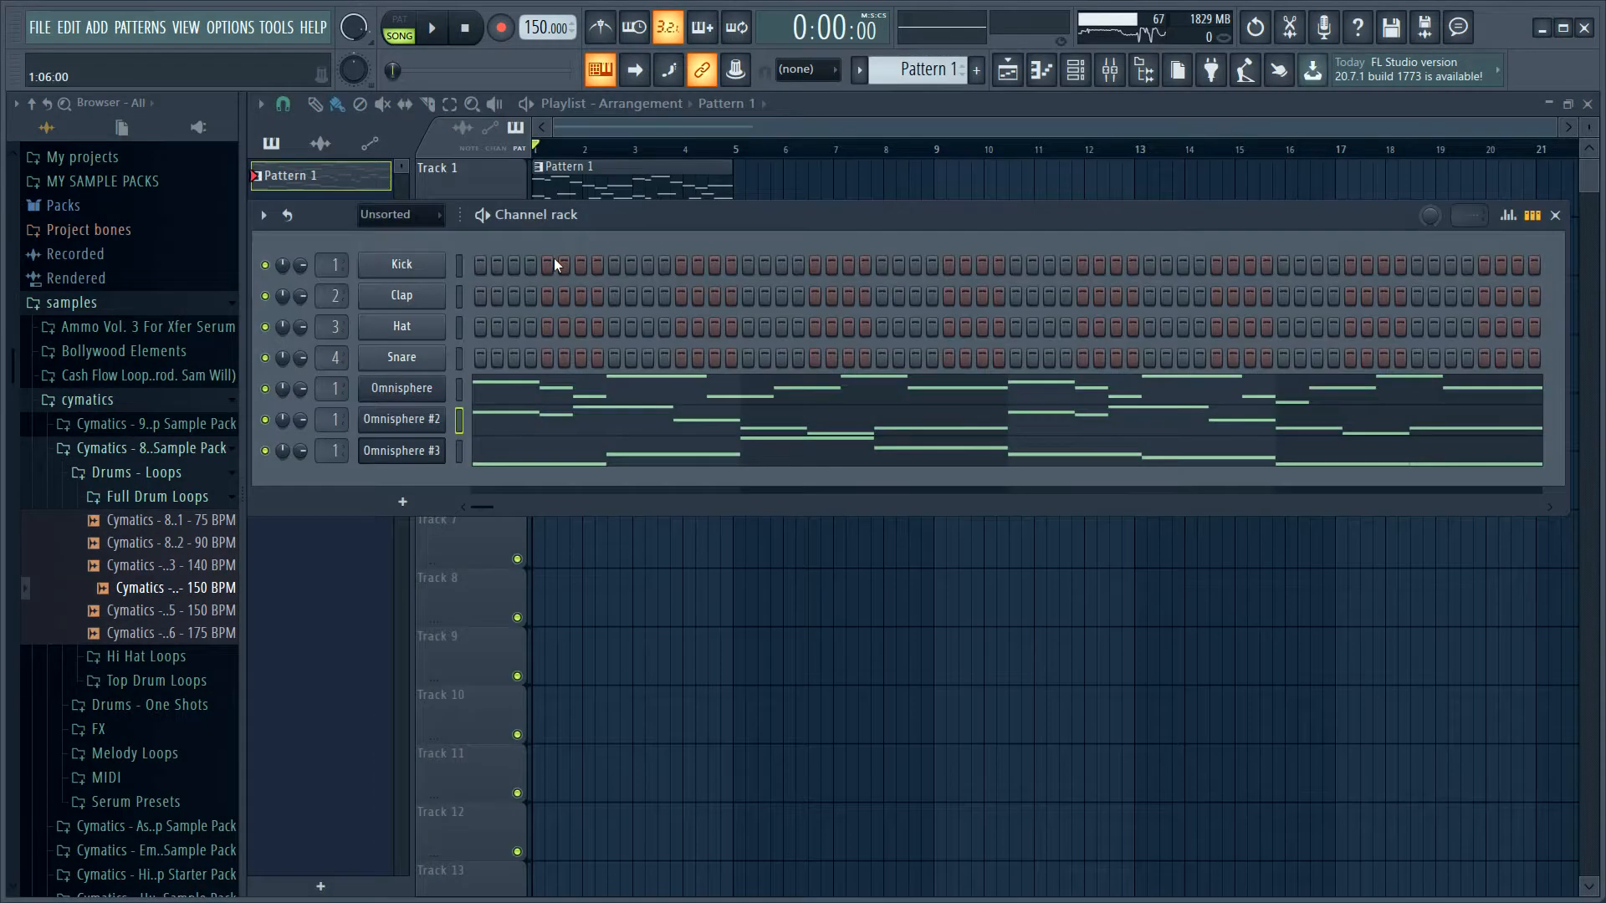
{"action": "left_click", "coordinate": [528, 397]}
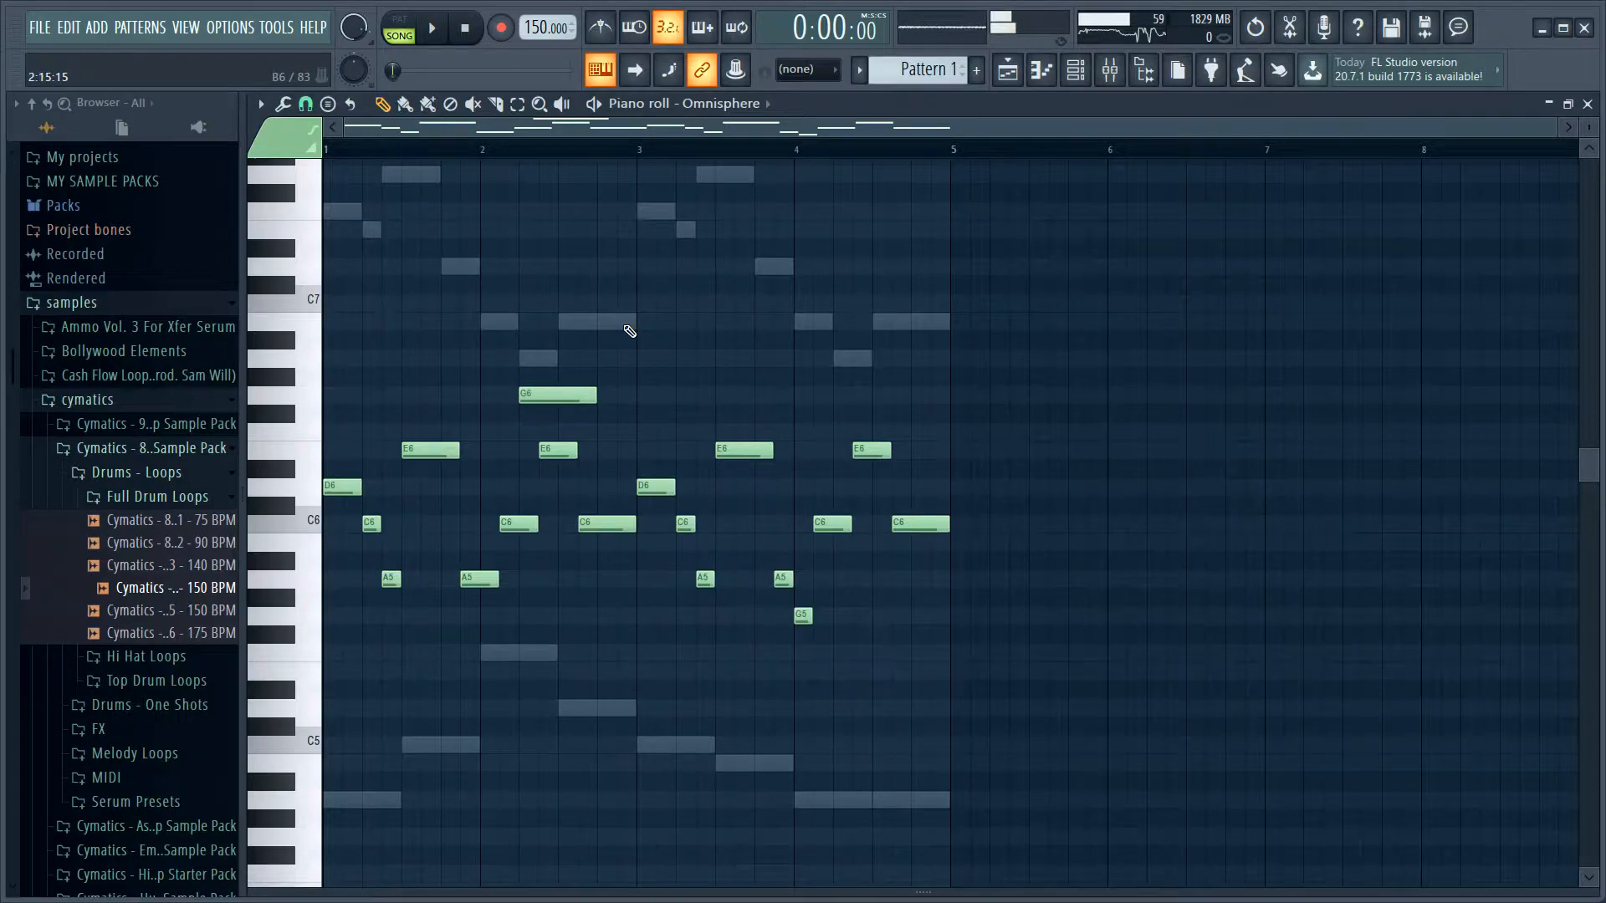
{"action": "scroll", "coordinate": [612, 368], "scroll_direction": "up", "scroll_amount": 2}
{"action": "key", "text": "ctrl+z"}
{"action": "scroll", "coordinate": [592, 415], "scroll_direction": "down", "scroll_amount": 2}
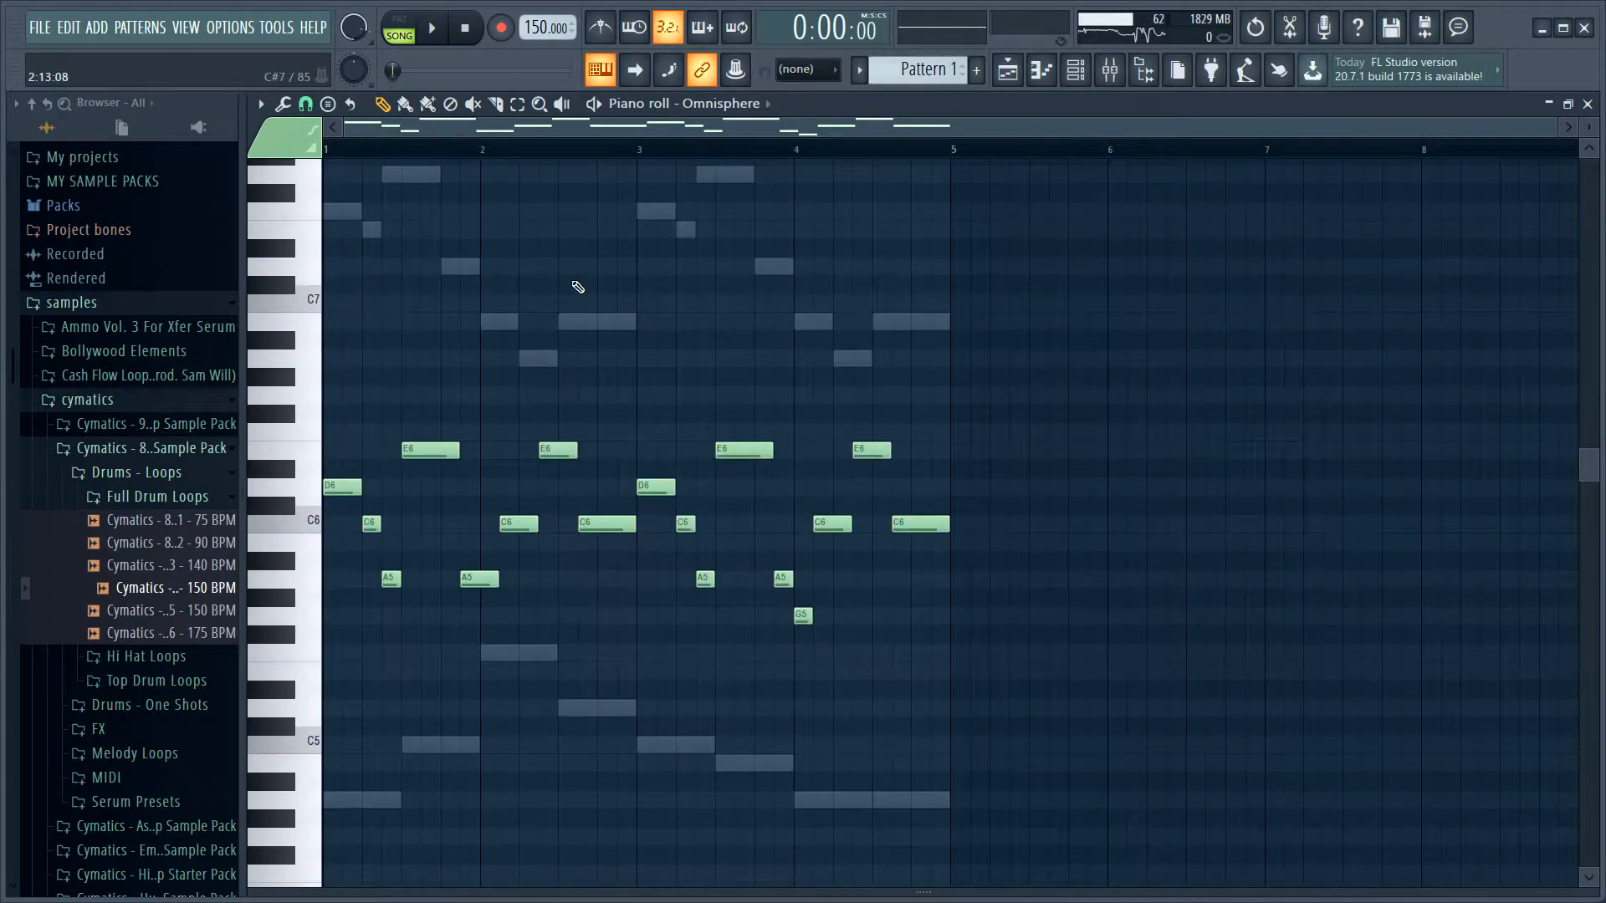
{"action": "left_click", "coordinate": [1588, 103]}
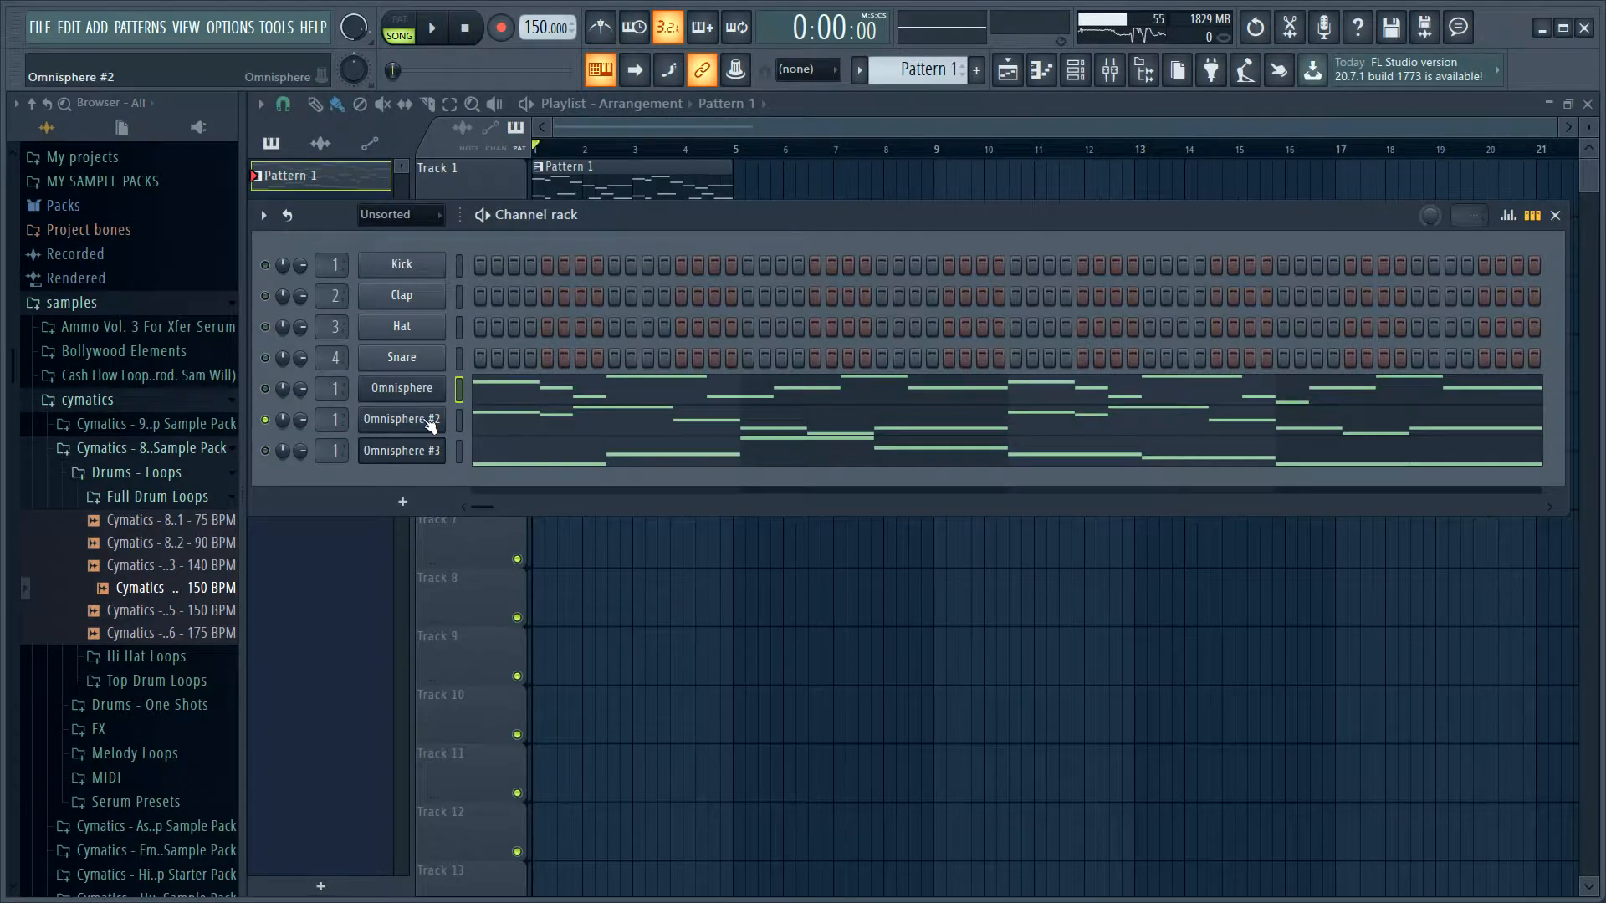
- Examine the notes of Omnisphere, Omnisphere #2 and Omnisphere #3 one after another while playing back each part
{"action": "left_click", "coordinate": [518, 389]}
{"action": "key", "text": "space"}
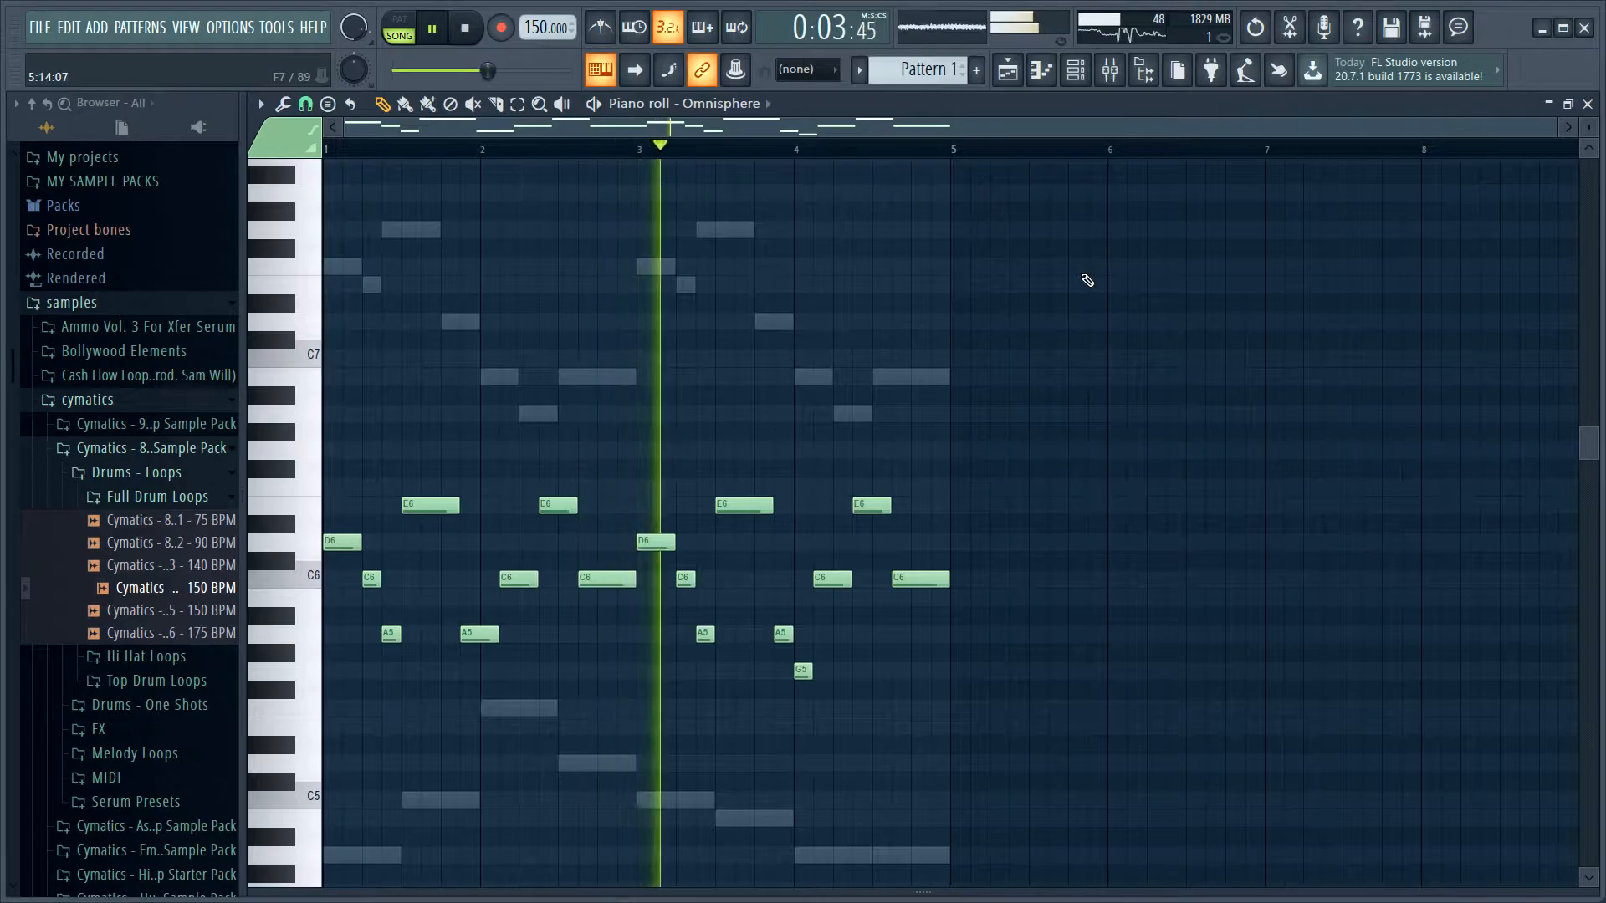
{"action": "key", "text": "space"}
{"action": "left_click", "coordinate": [1587, 103]}
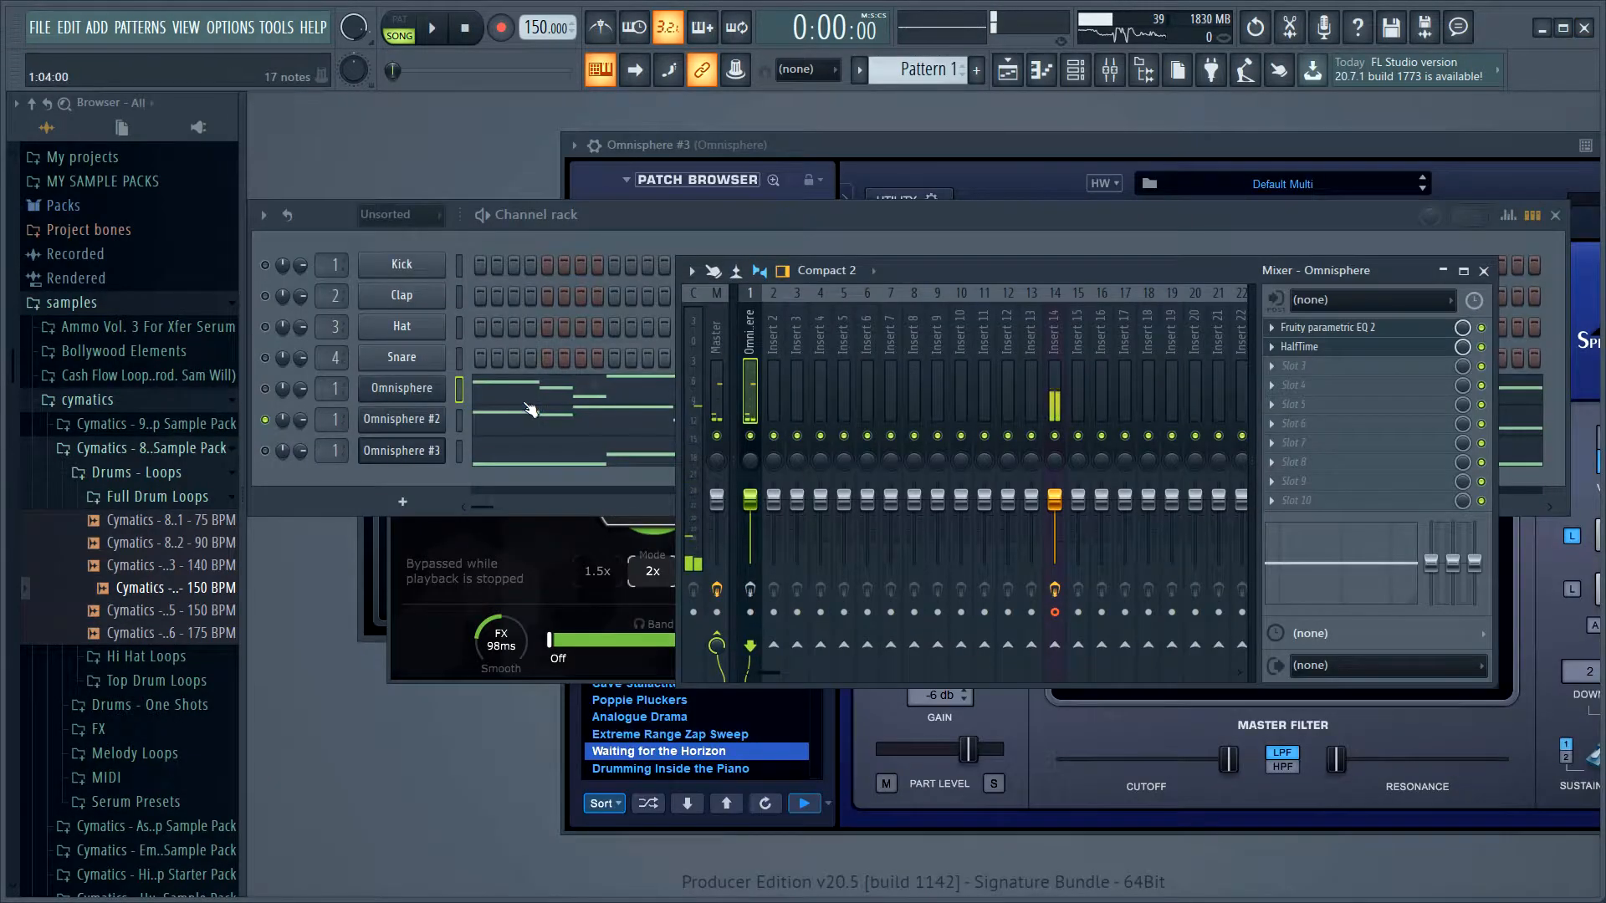
{"action": "left_click", "coordinate": [527, 428]}
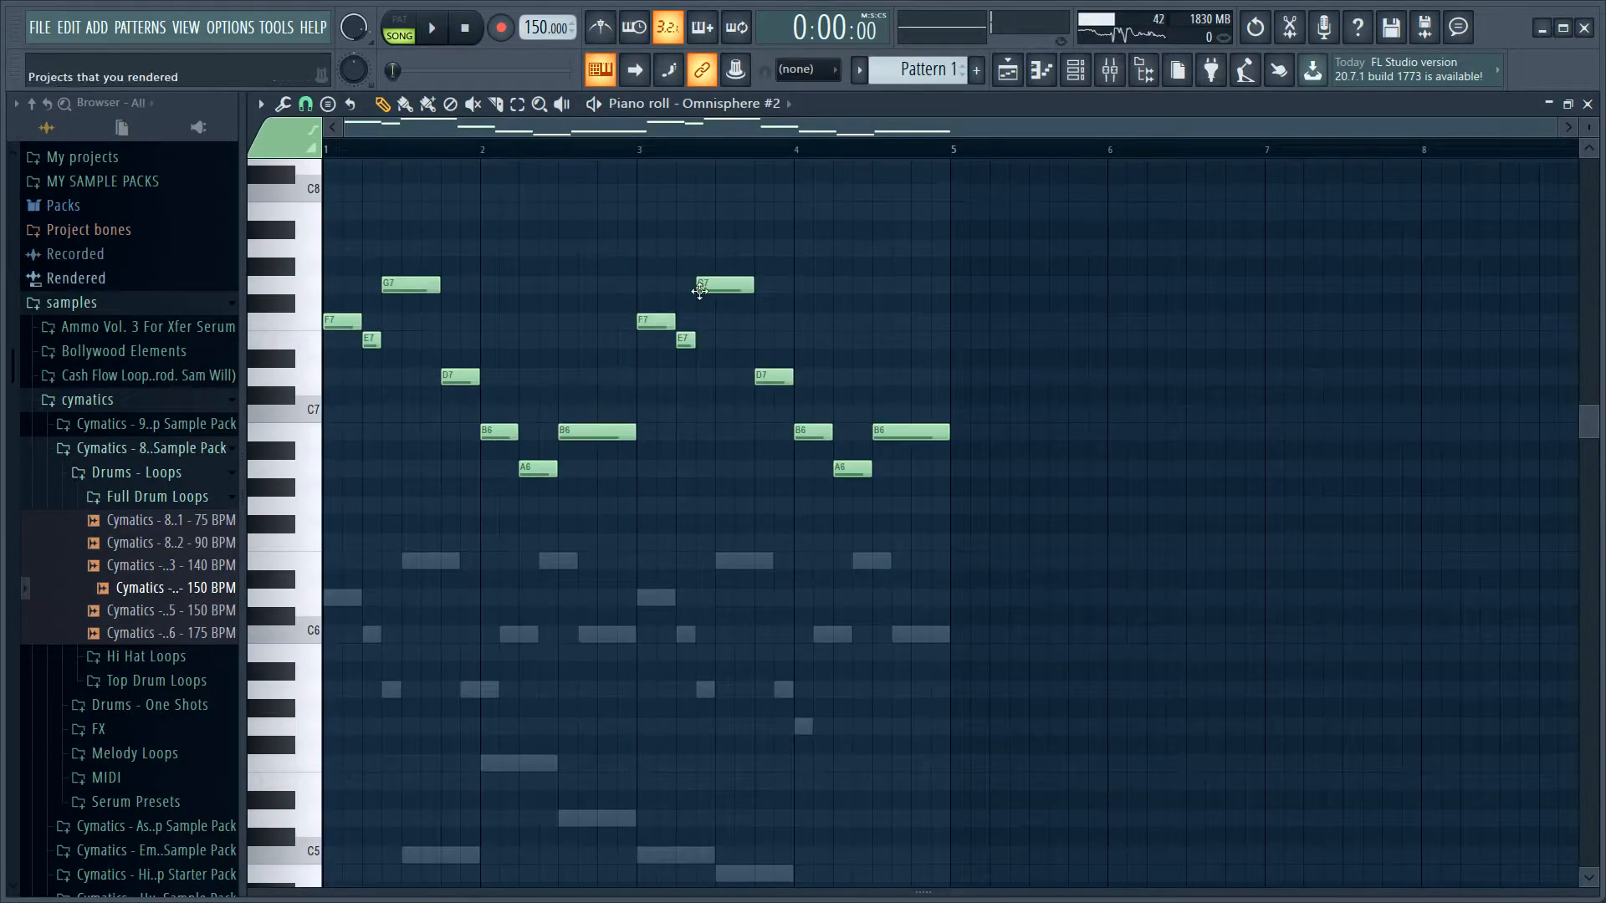
{"action": "left_click", "coordinate": [1589, 104]}
{"action": "key", "text": "space"}
{"action": "left_click", "coordinate": [635, 426]}
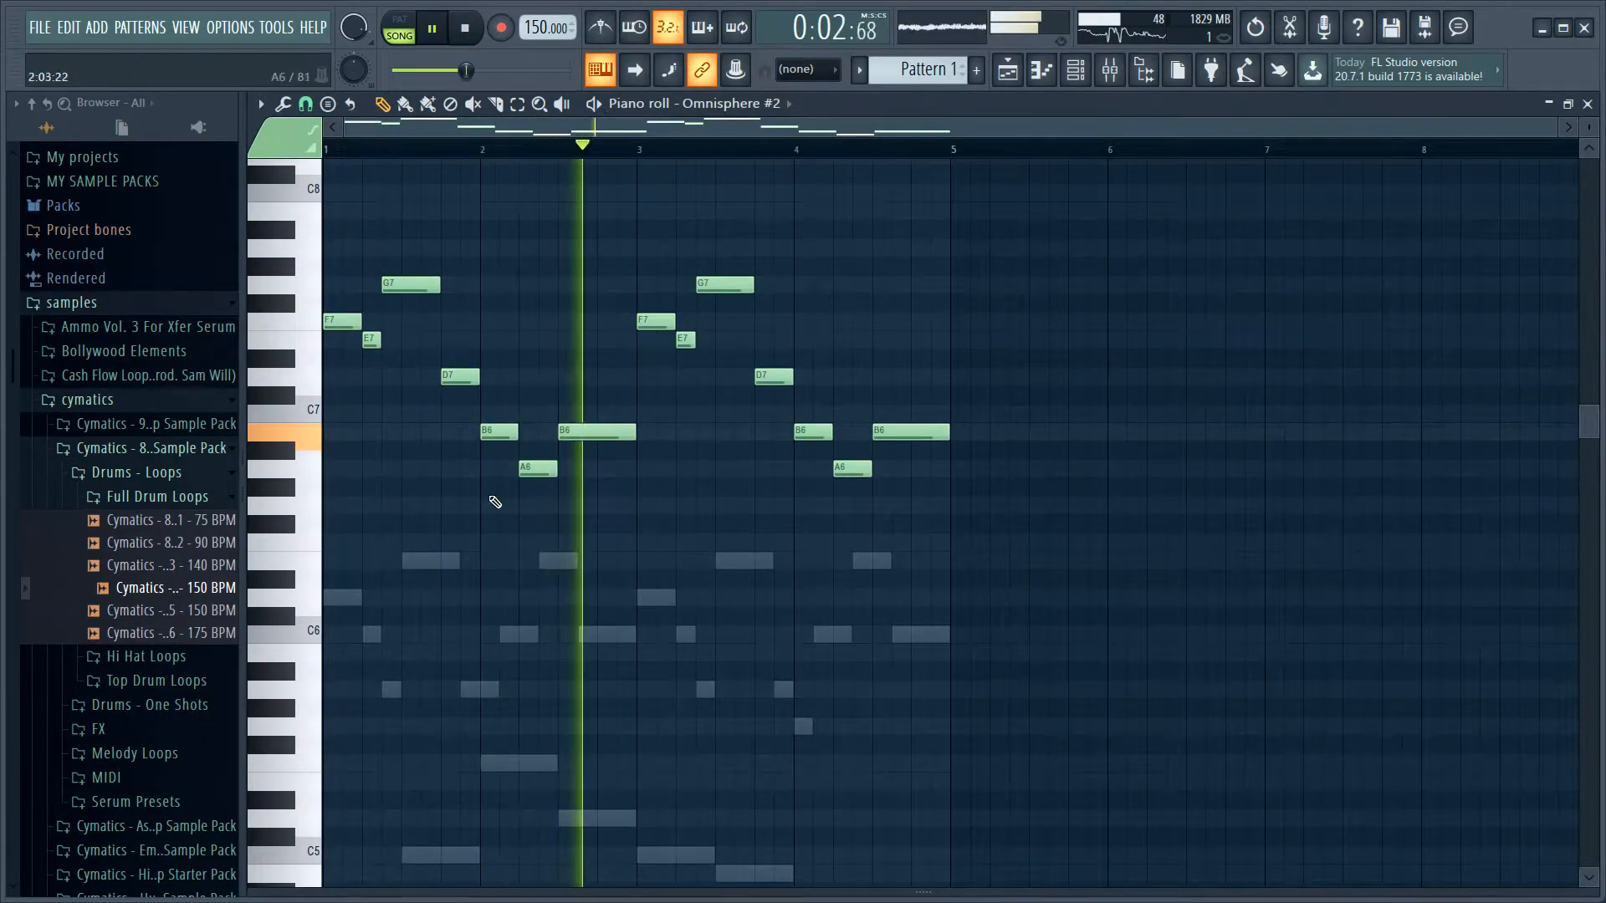
{"action": "key", "text": "space"}
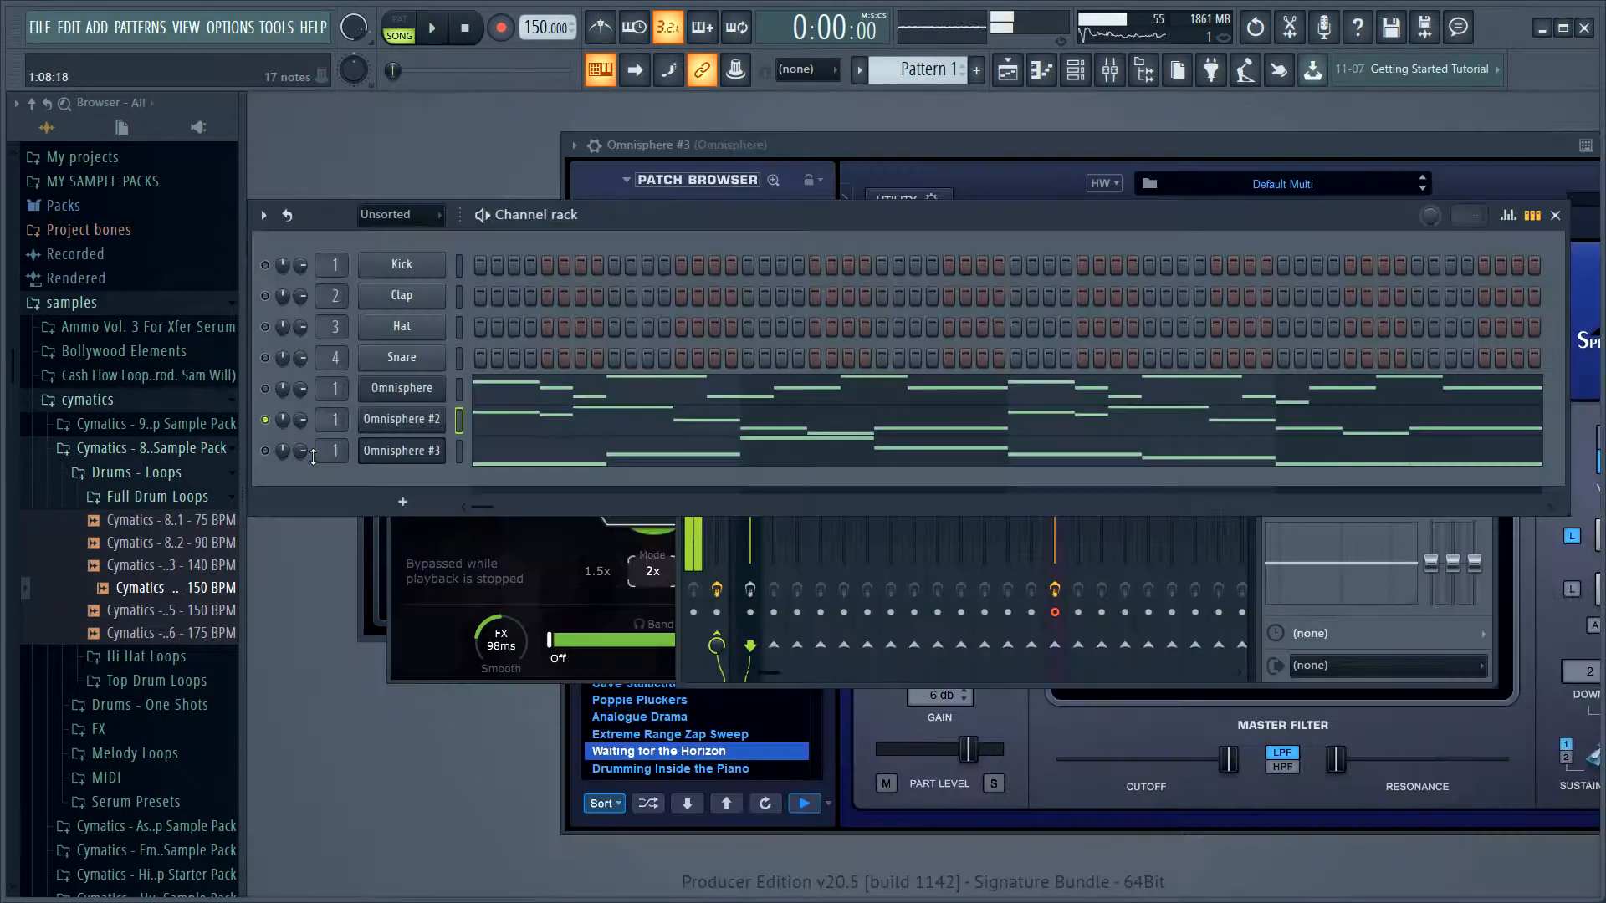
{"action": "left_click", "coordinate": [606, 456]}
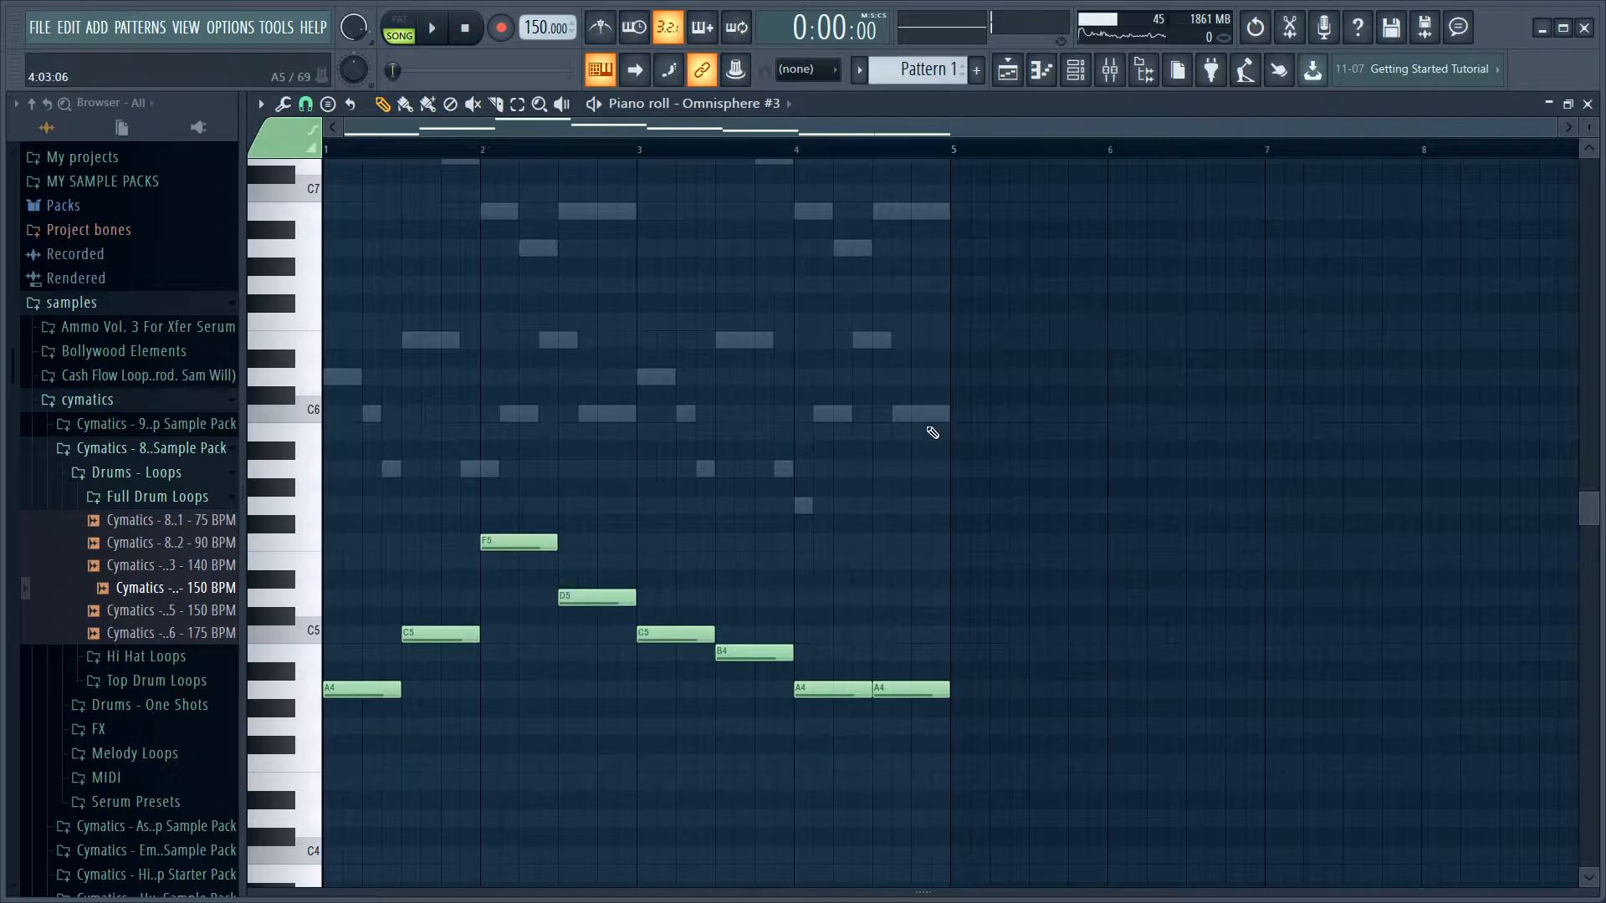
{"action": "key", "text": "space"}
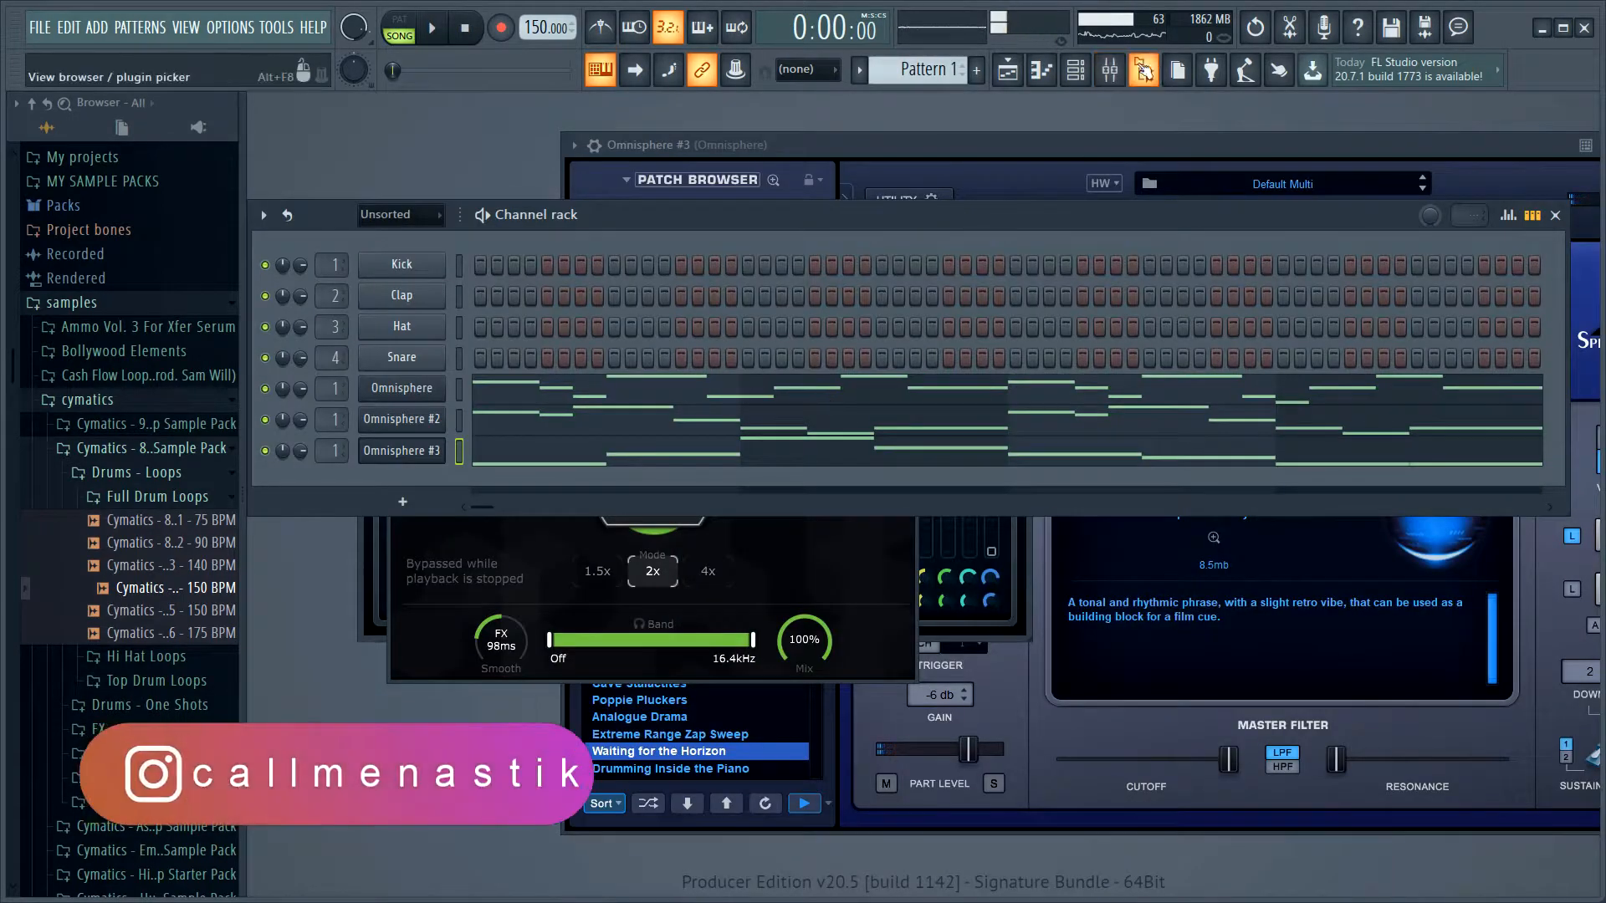
- Inspect the Fruity parametric EQ 2 and HalfTime effects on the Omnisphere mixer track and play back the combined melody
{"action": "left_click", "coordinate": [1109, 69]}
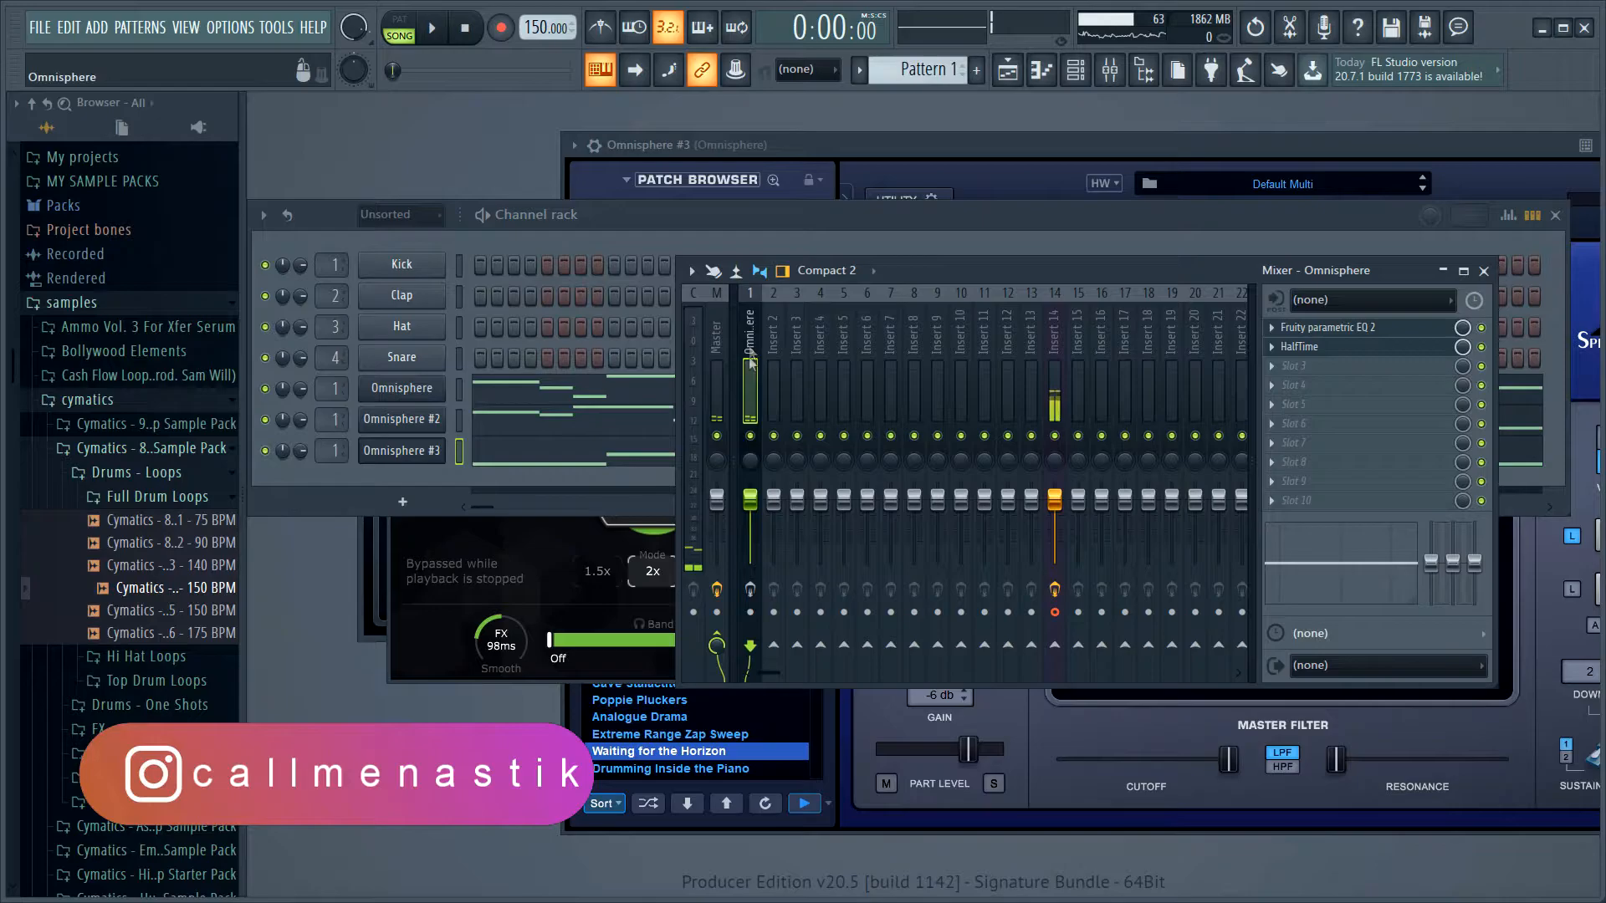
{"action": "left_click", "coordinate": [1388, 327]}
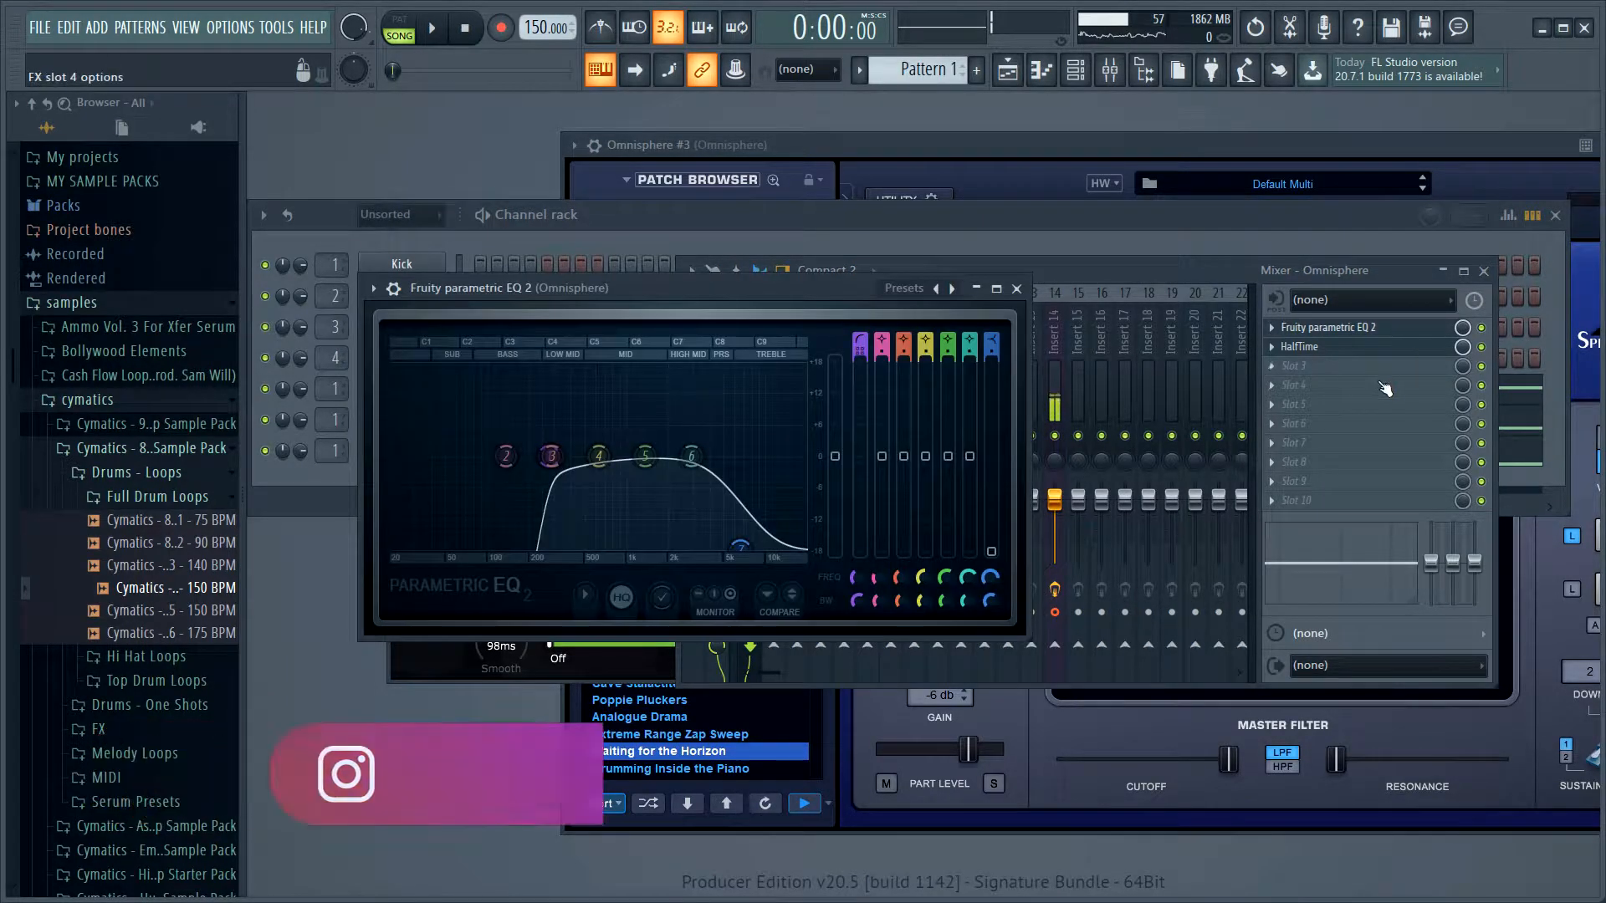
{"action": "left_click", "coordinate": [1017, 288]}
{"action": "left_click", "coordinate": [1354, 347]}
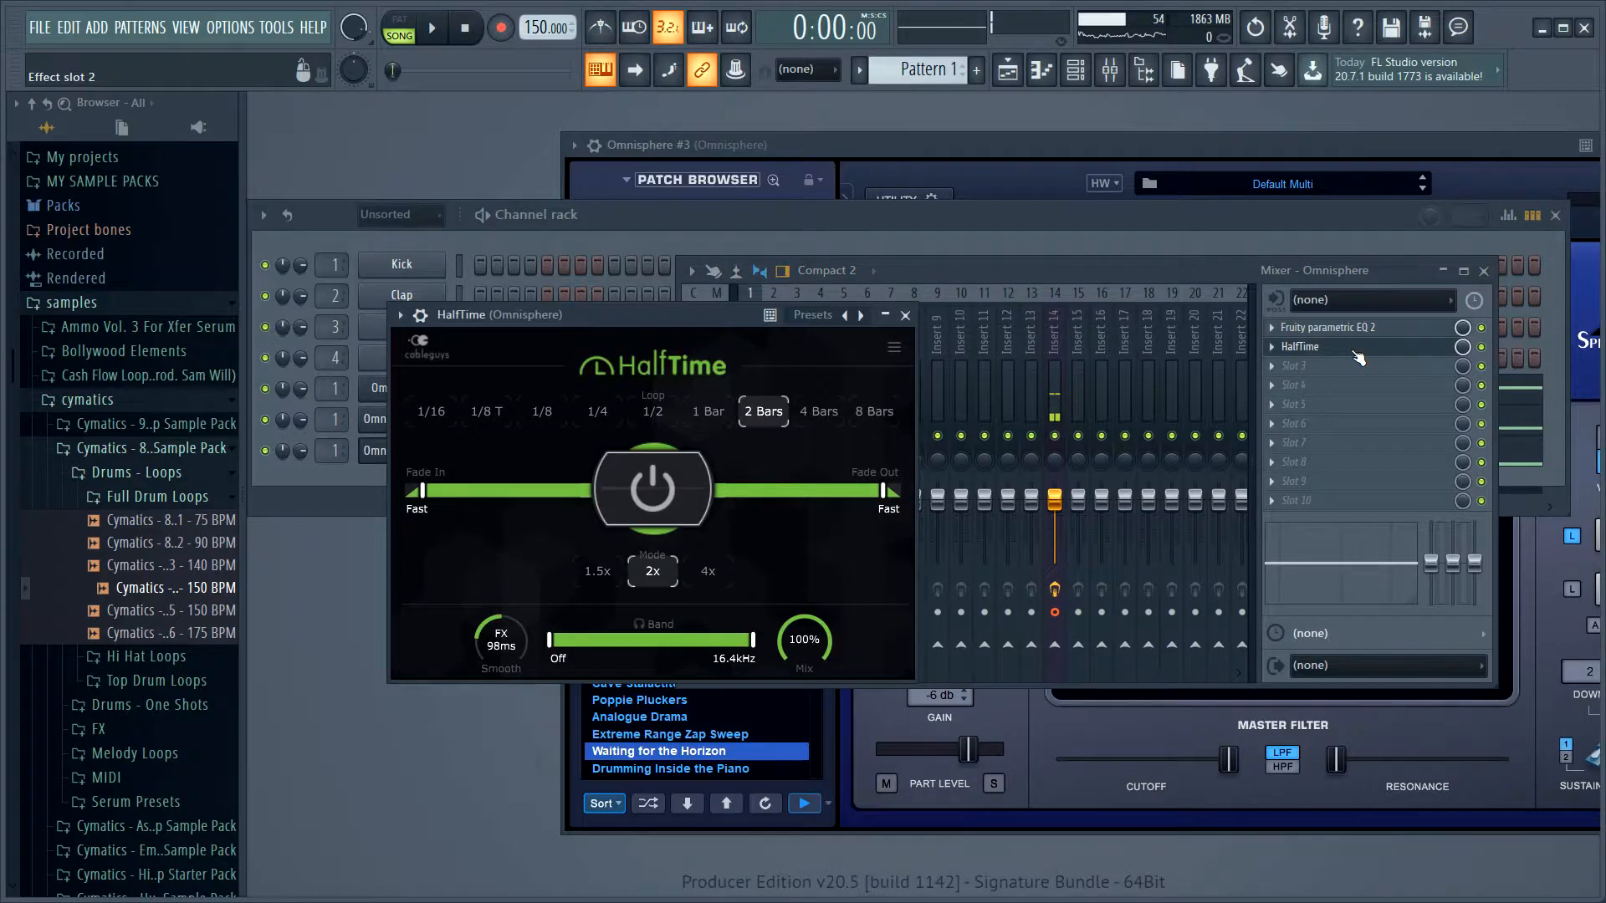
{"action": "left_click", "coordinate": [905, 315]}
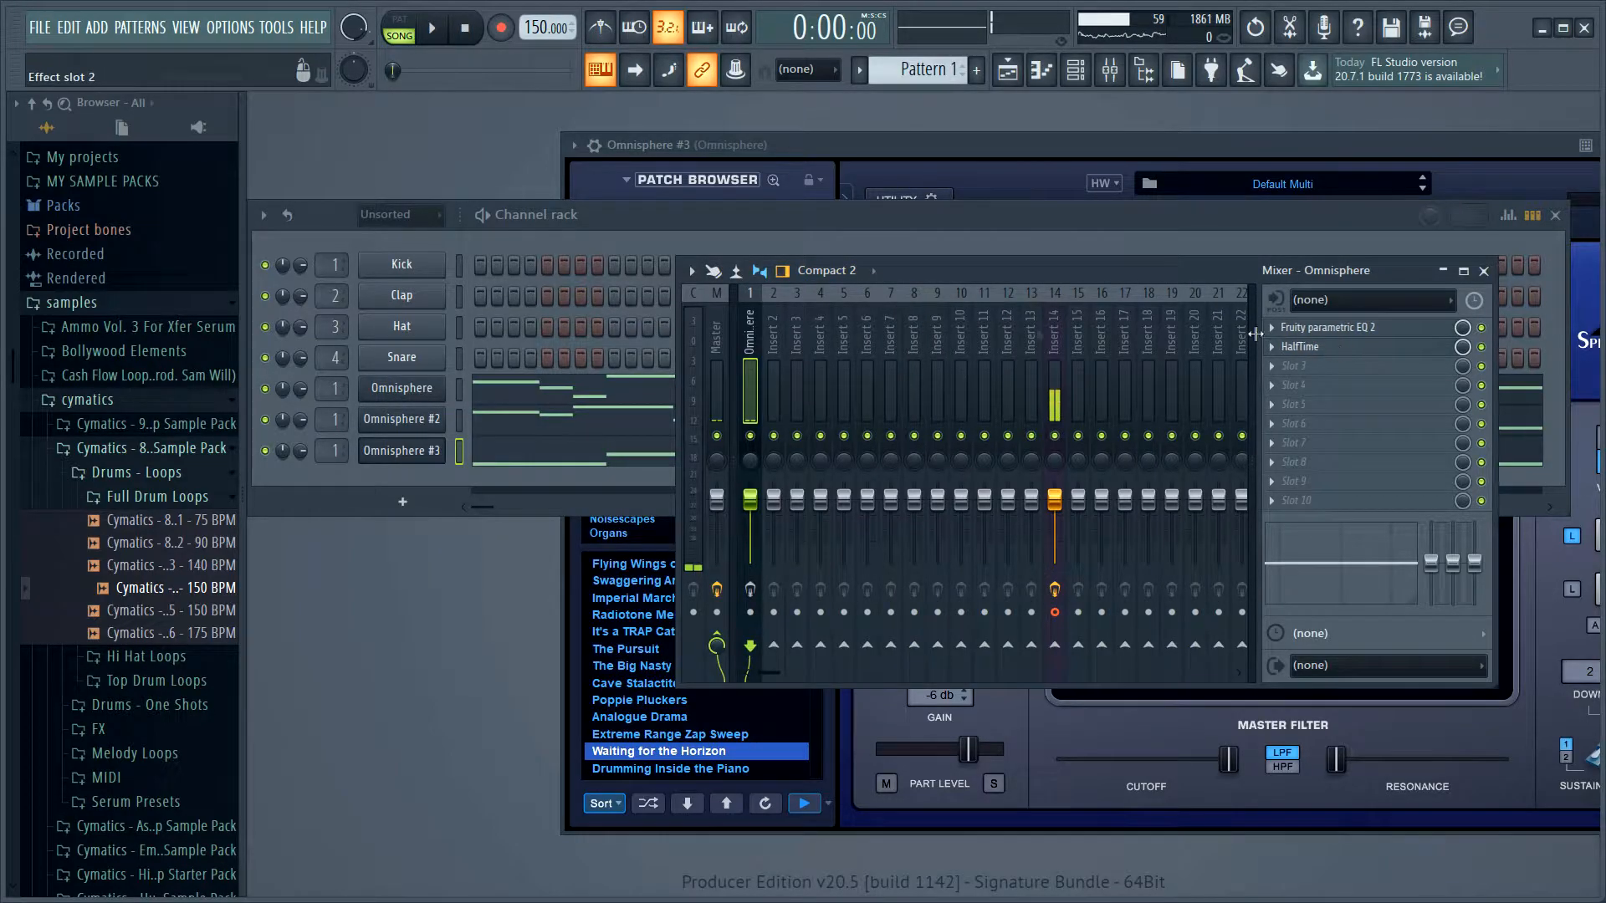
{"action": "key", "text": "space"}
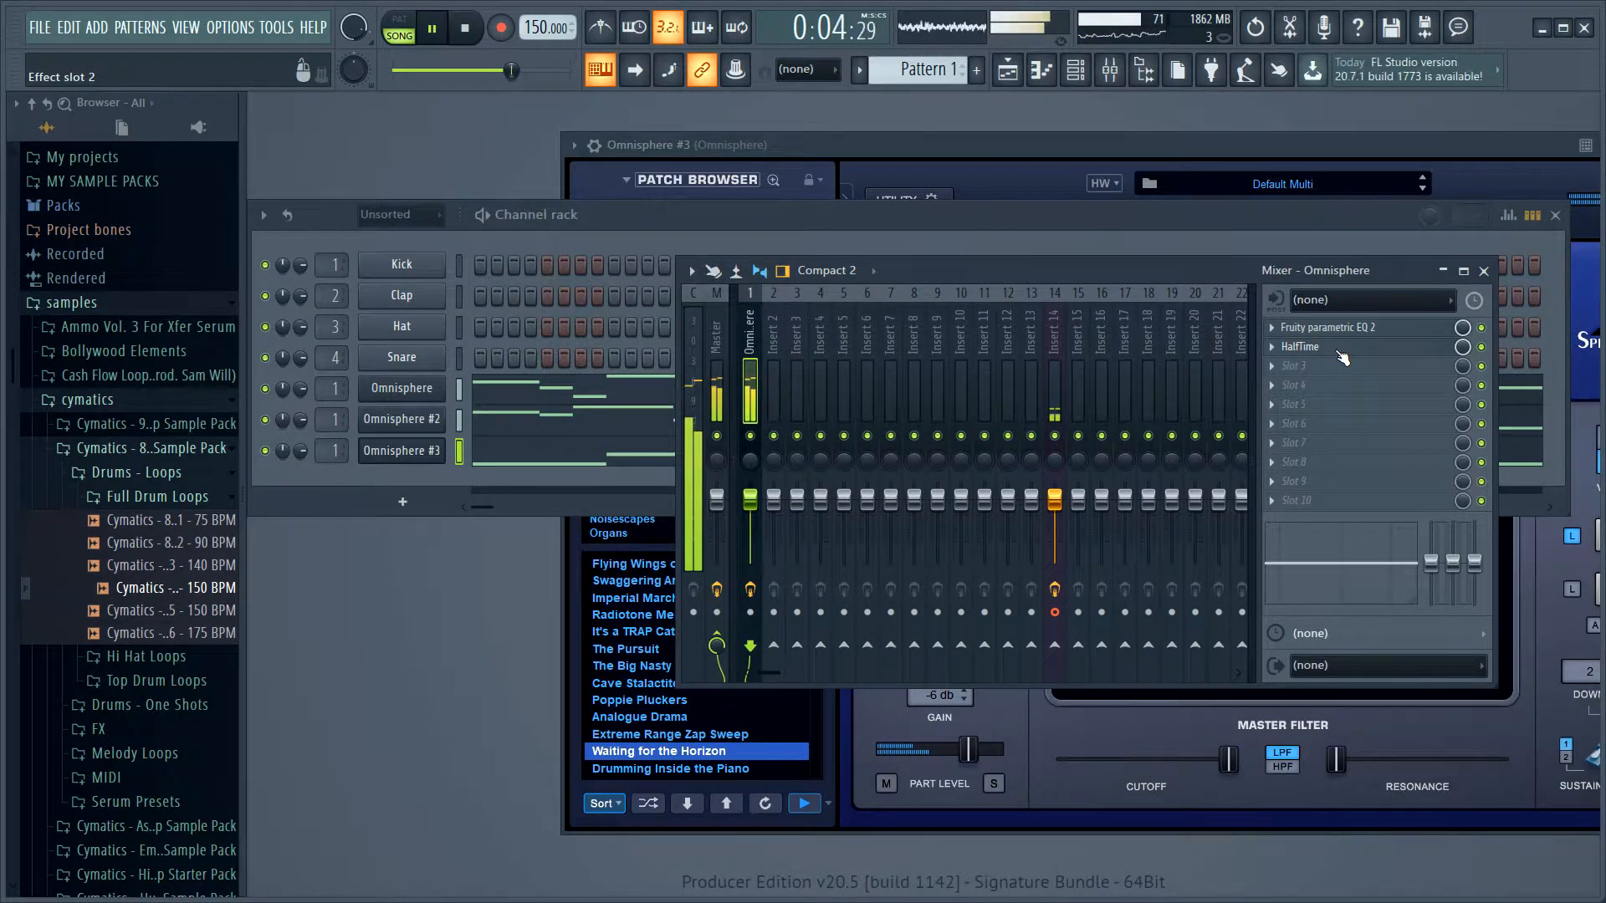
{"action": "key", "text": "space"}
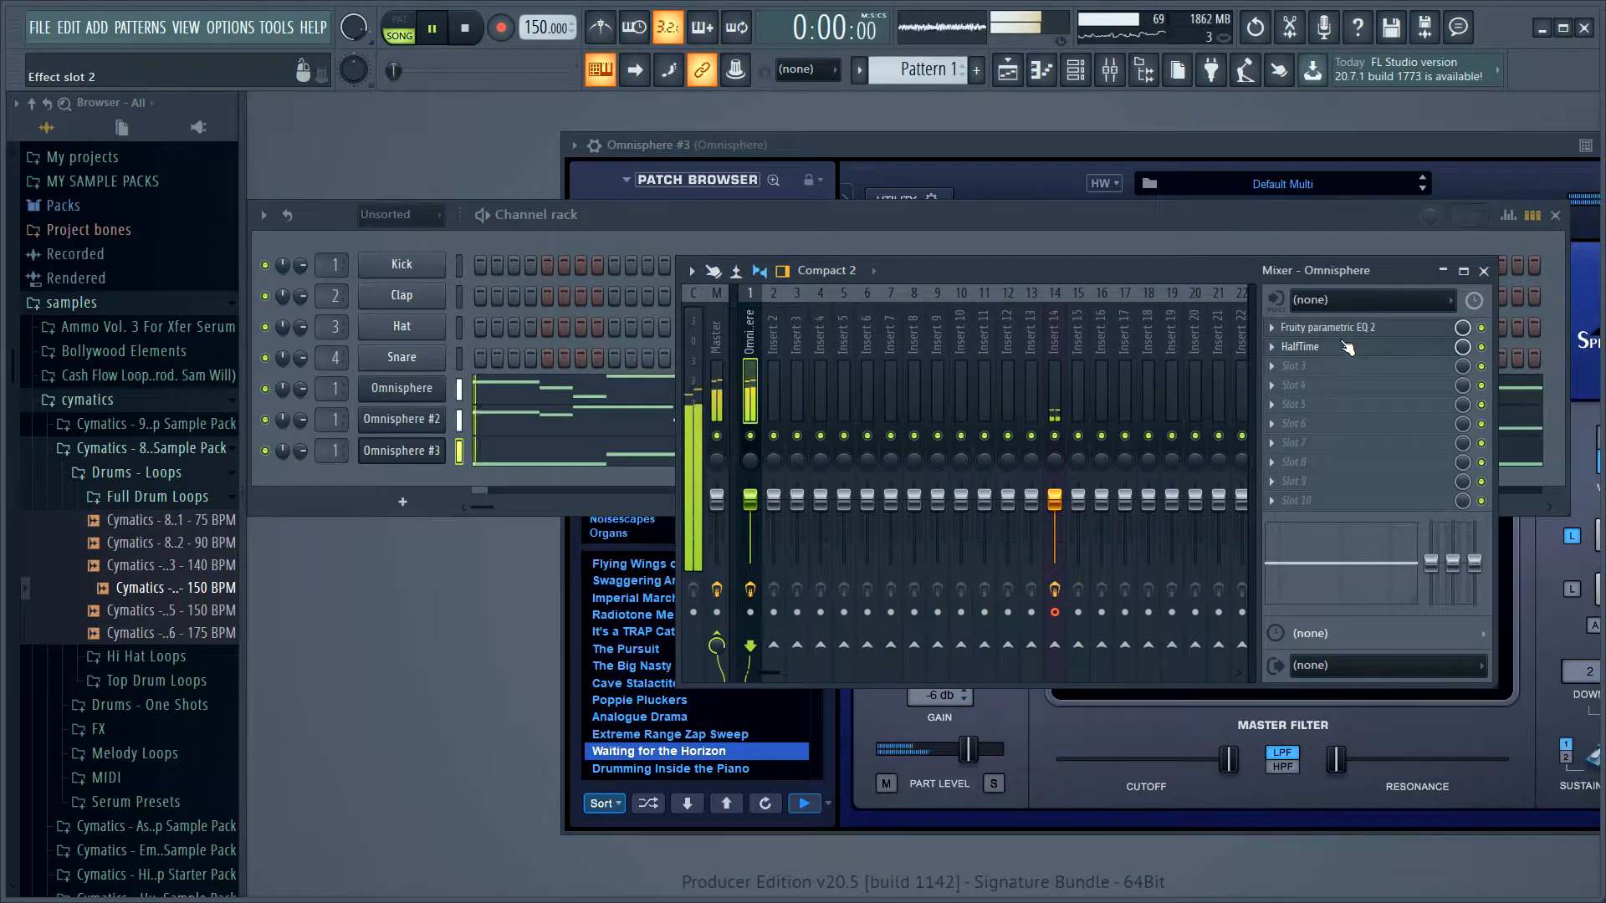
- Check HalfTime, add Fruity WaveShaper in slot 3 of the Omnisphere mixer track and bend its curve upward during playback
{"action": "left_click", "coordinate": [1280, 345]}
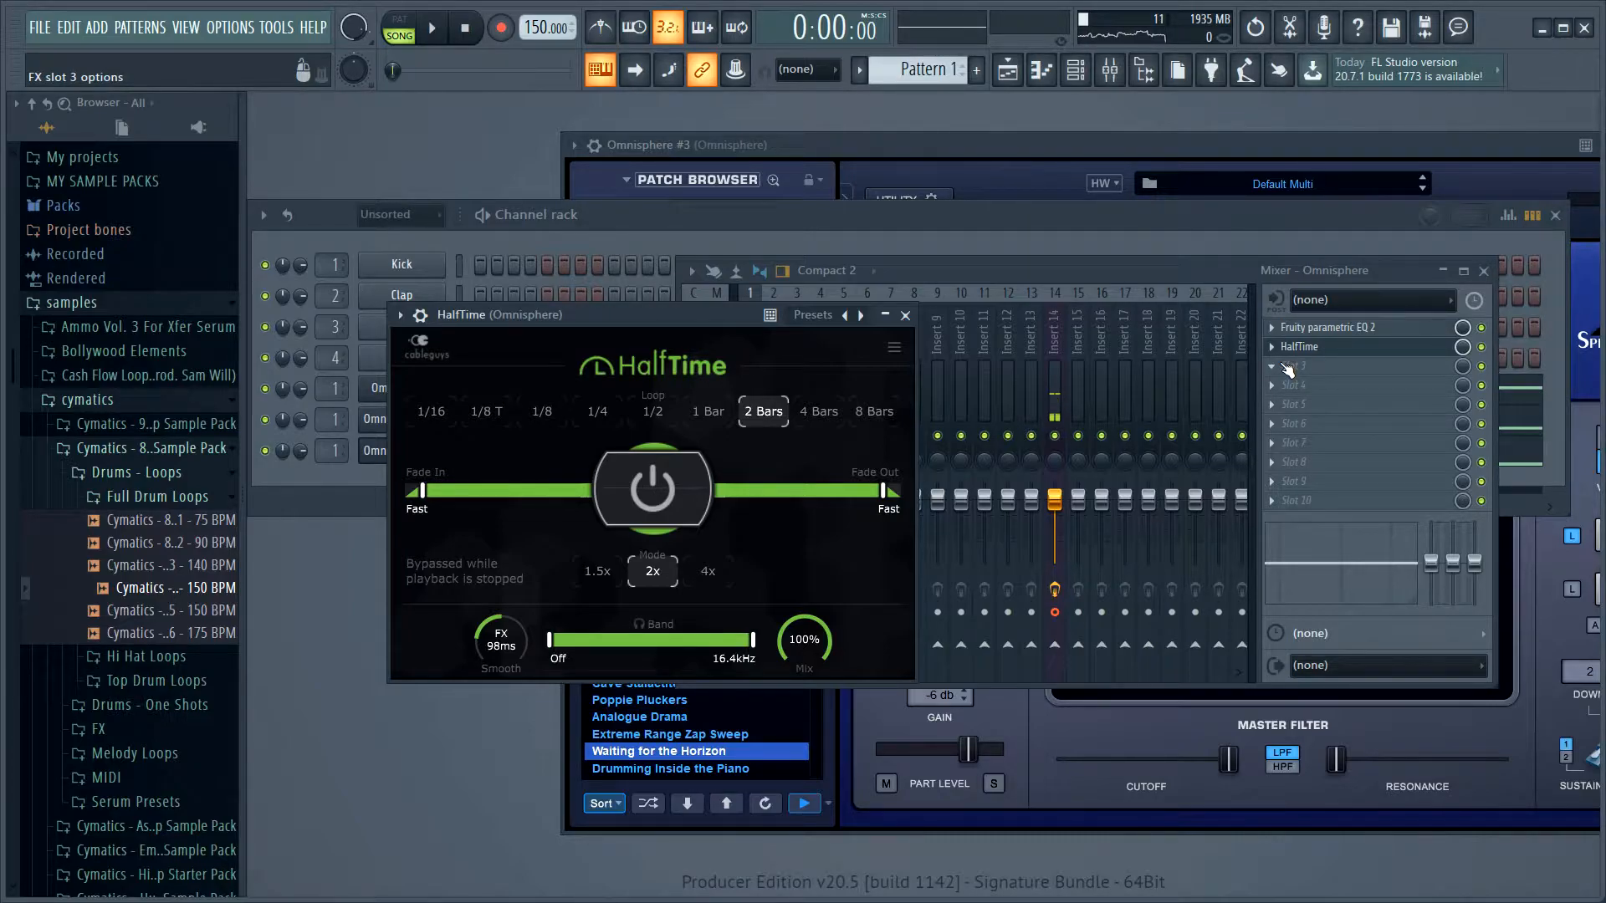
{"action": "left_click", "coordinate": [1272, 367]}
{"action": "mouse_move", "coordinate": [1305, 387]}
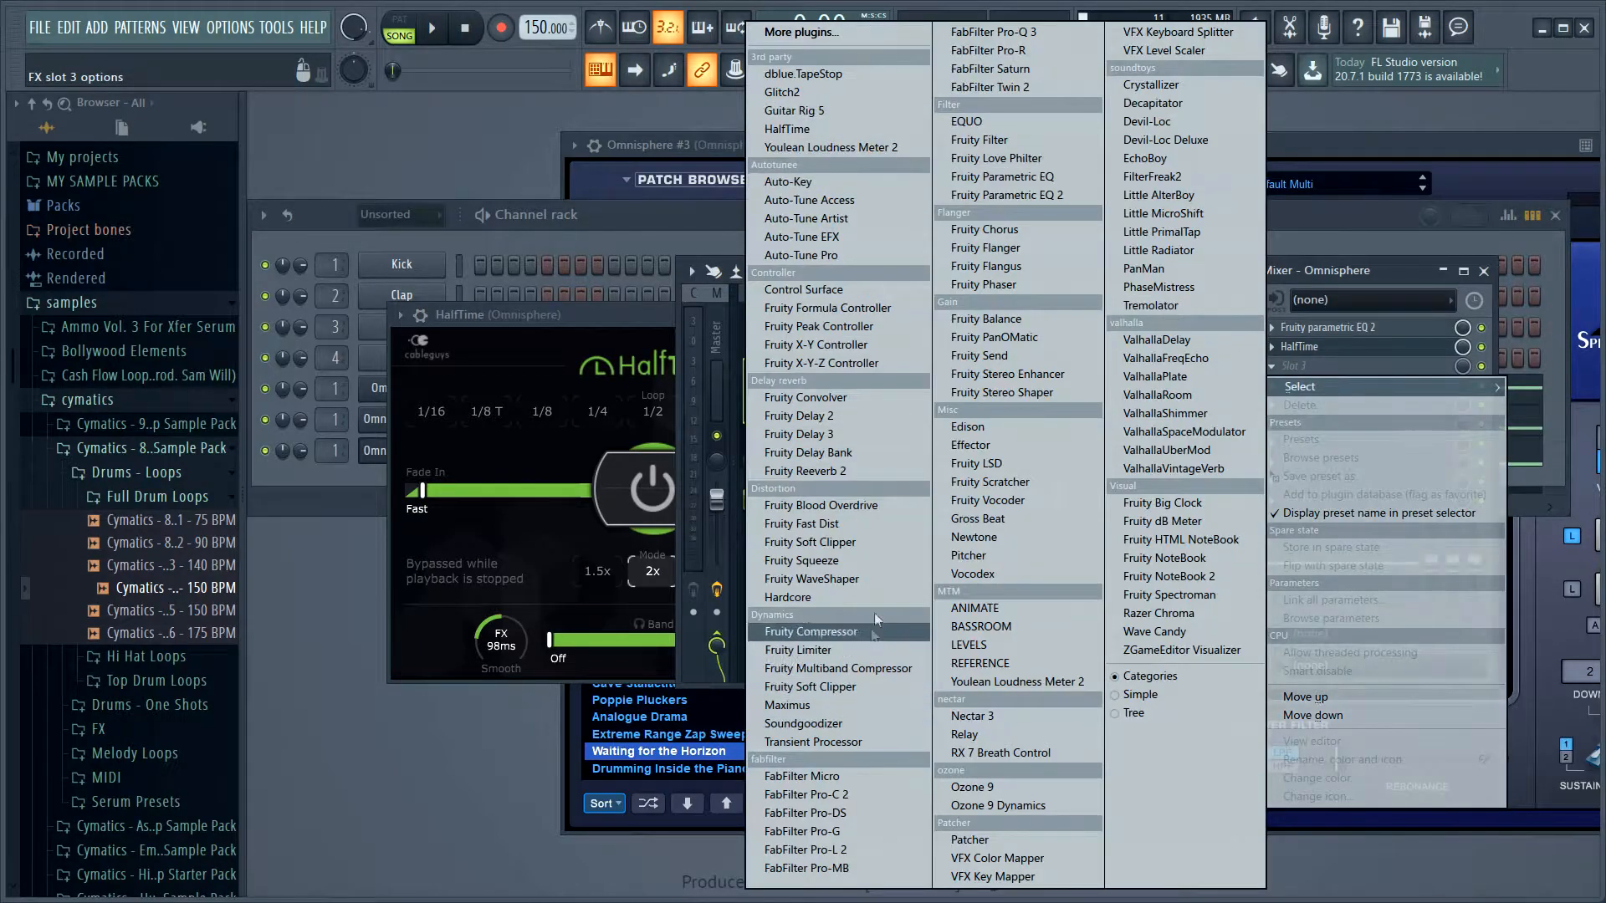
{"action": "left_click", "coordinate": [868, 581]}
{"action": "key", "text": "space"}
{"action": "left_click_drag", "start_coordinate": [559, 534], "coordinate": [559, 474]}
- Add Fruity Reeverb 2 in slot 4 of the Omnisphere mixer track, adjusting its low cut and raising its wet level
{"action": "left_click", "coordinate": [1272, 385]}
{"action": "mouse_move", "coordinate": [1304, 406]}
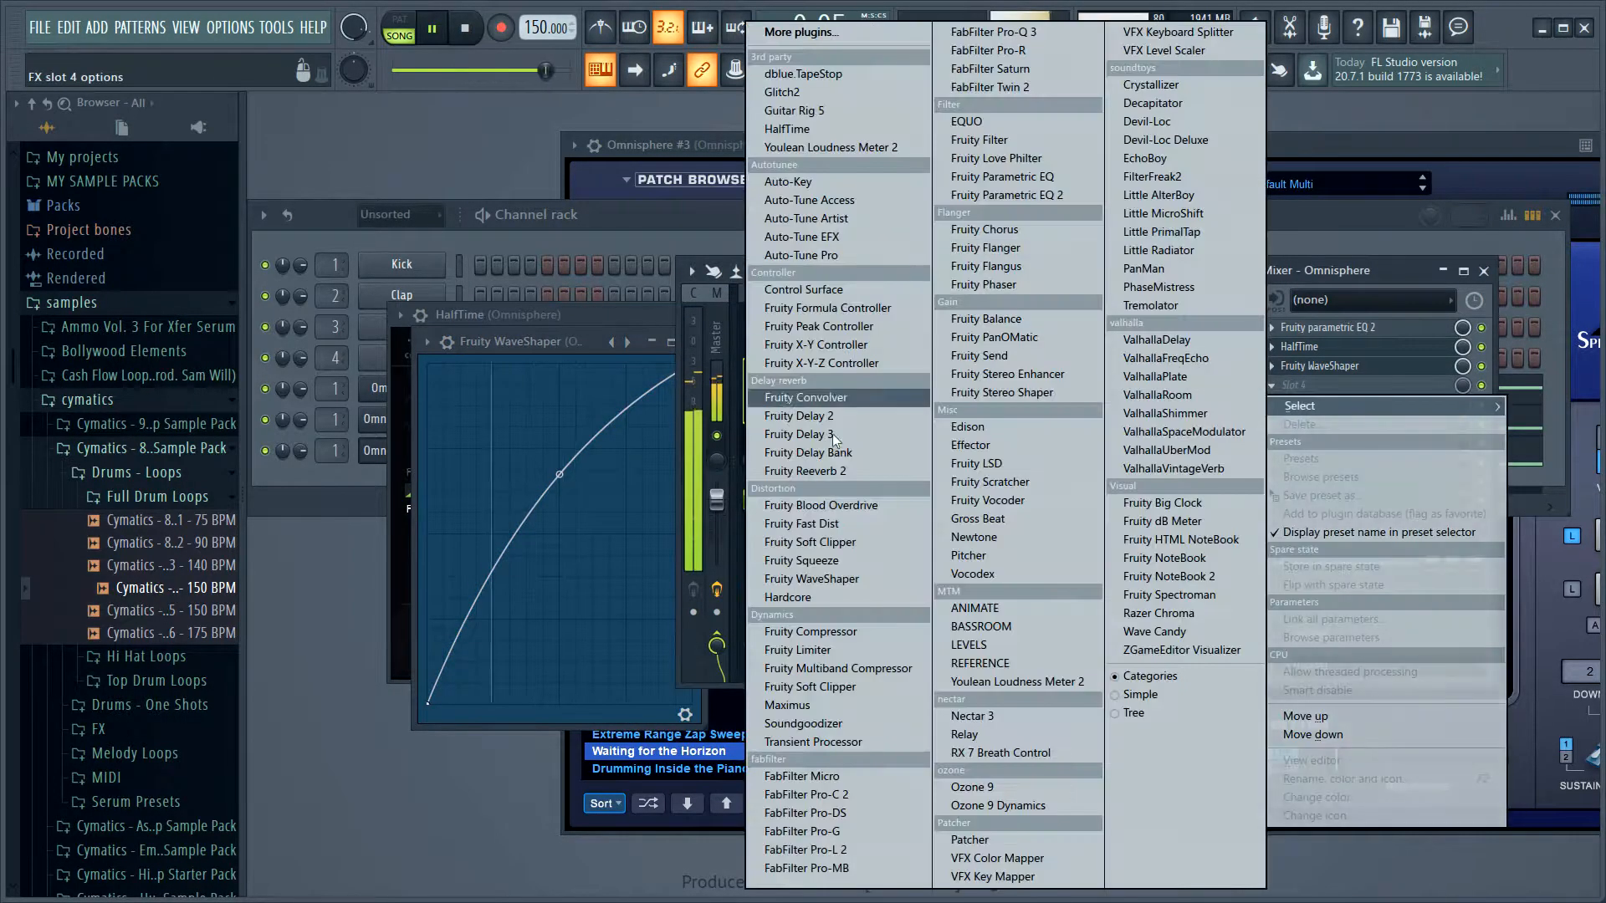
{"action": "left_click", "coordinate": [837, 473]}
{"action": "left_click_drag", "start_coordinate": [641, 513], "coordinate": [641, 481]}
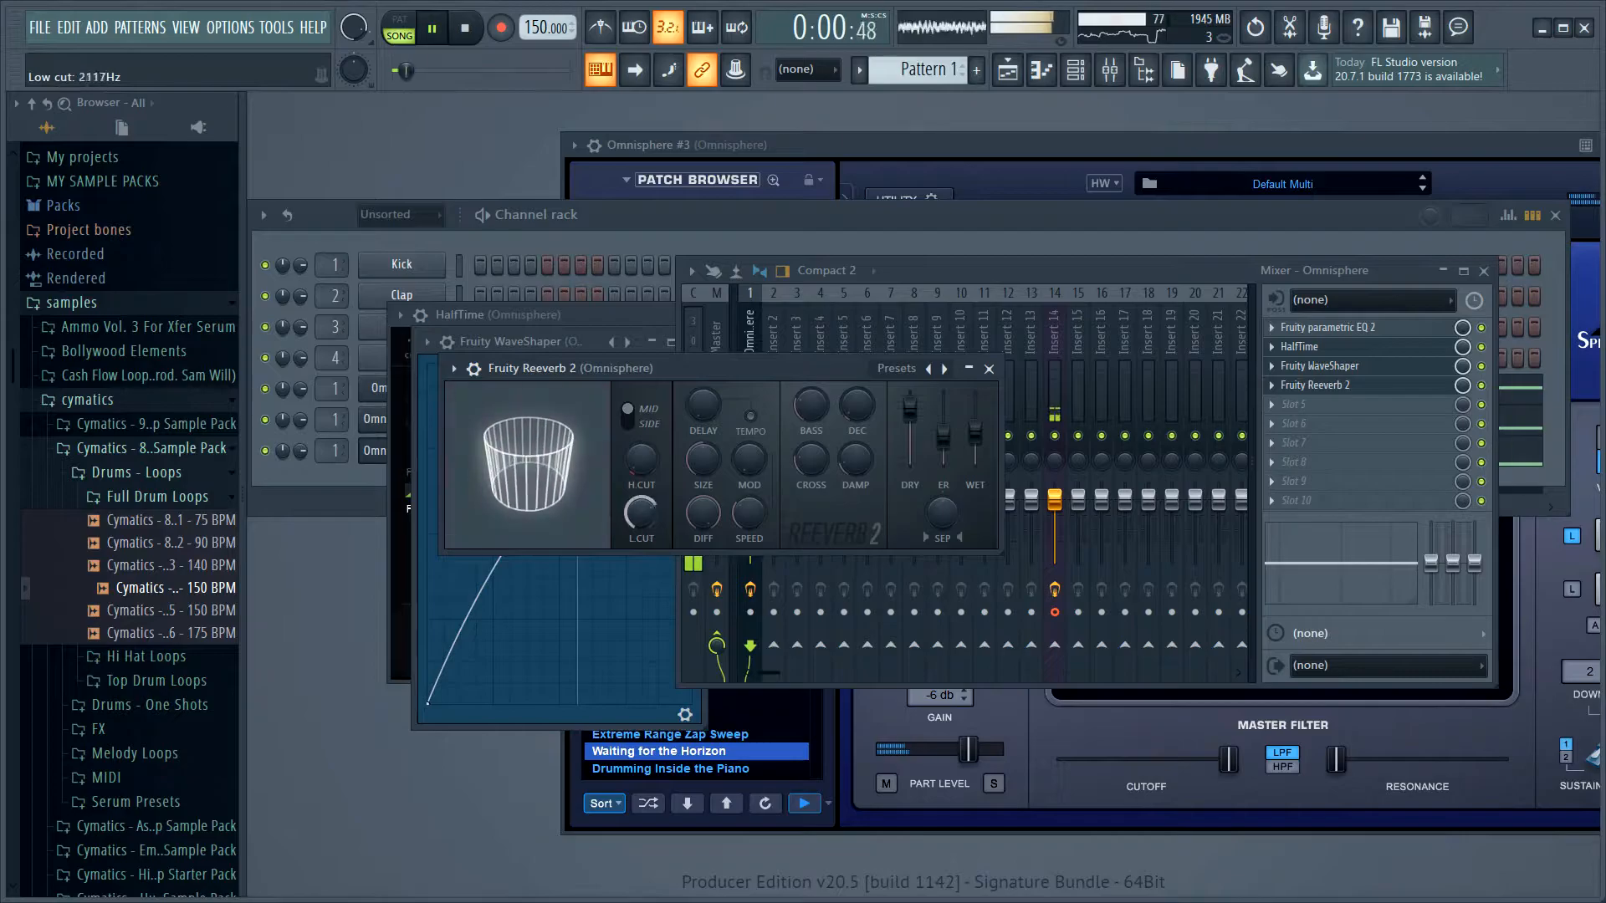
{"action": "left_click_drag", "start_coordinate": [975, 430], "coordinate": [976, 421]}
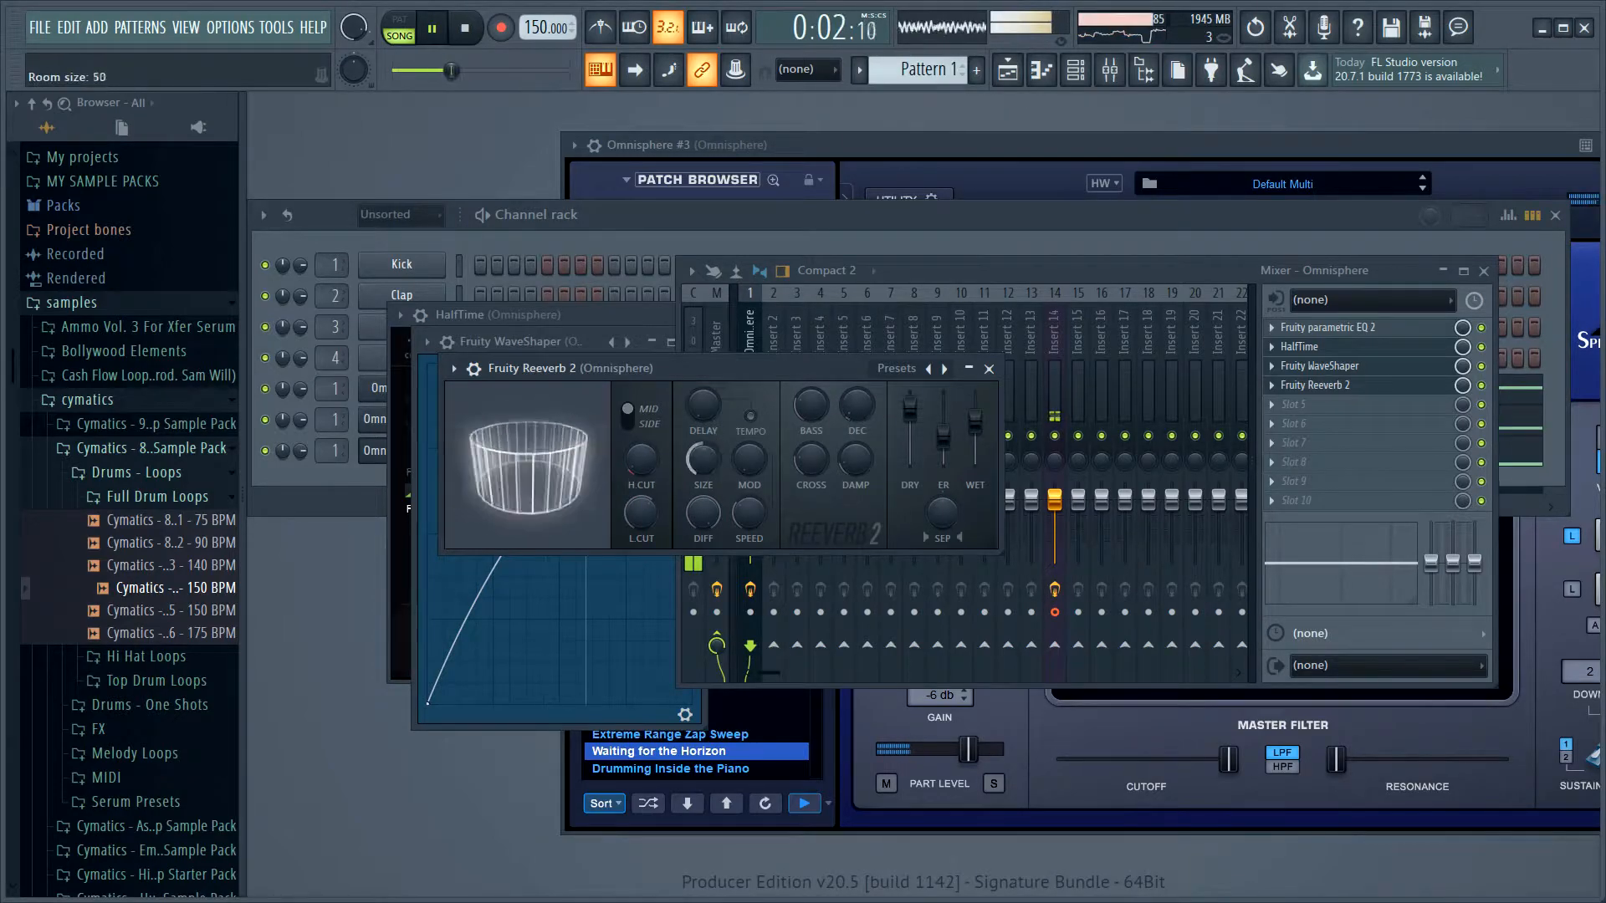
- Add a second Fruity parametric EQ 2 in slot 5, shape it with a high-pass, a low-pass and adjusted mid bands, and stop playback
{"action": "left_click", "coordinate": [1272, 404]}
{"action": "mouse_move", "coordinate": [1304, 424]}
{"action": "left_click", "coordinate": [1063, 197]}
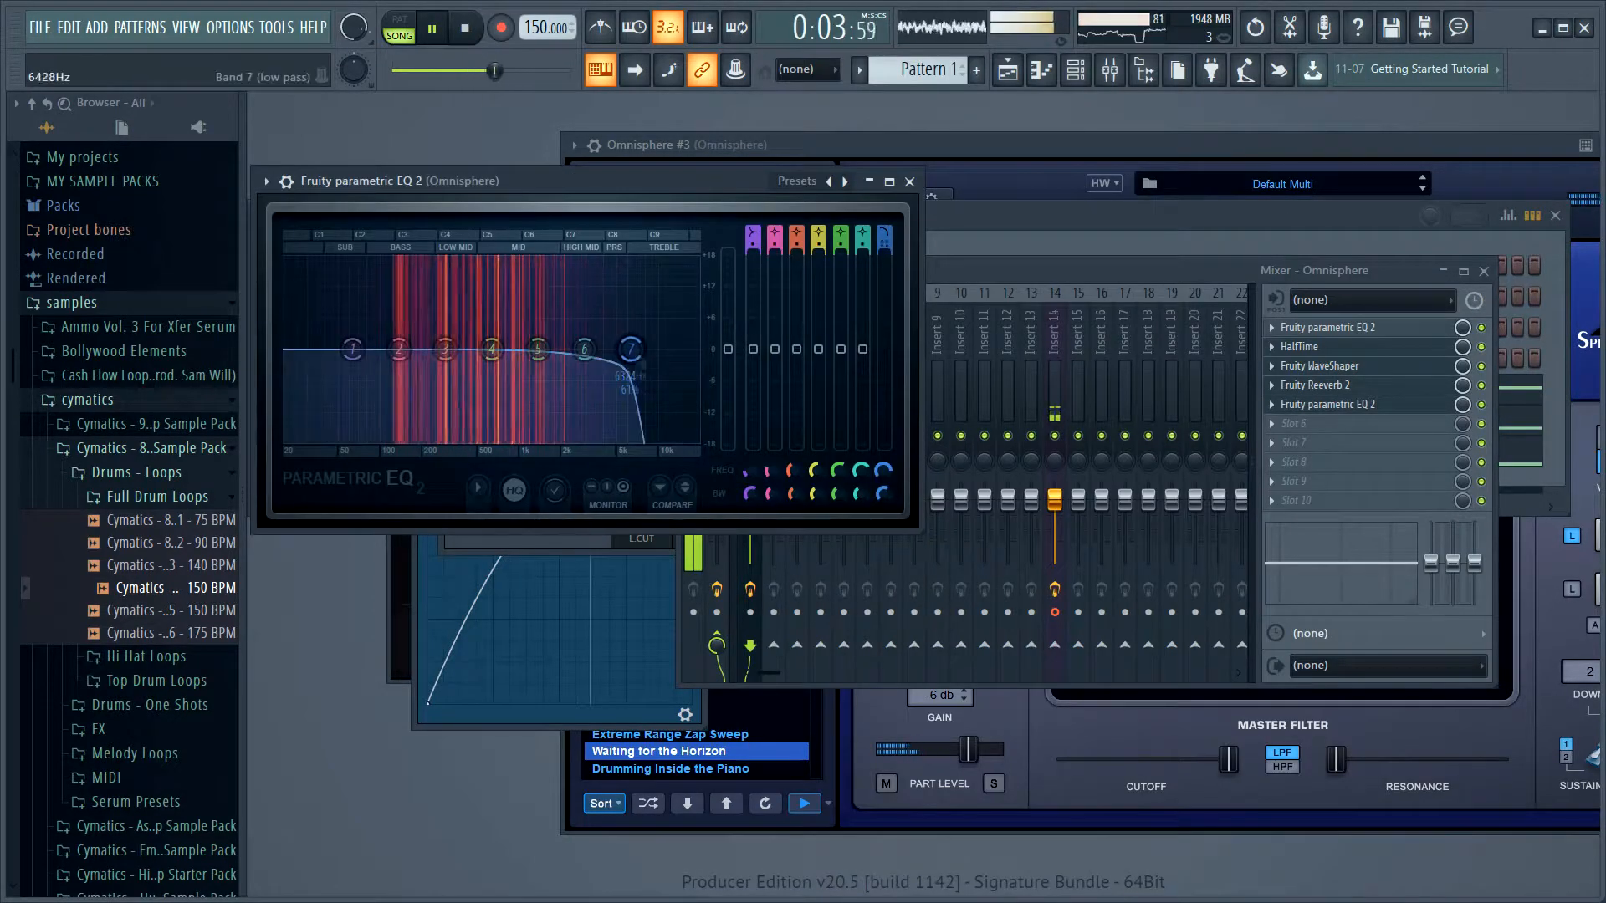
{"action": "left_click_drag", "start_coordinate": [752, 243], "coordinate": [752, 219]}
{"action": "left_click_drag", "start_coordinate": [352, 350], "coordinate": [444, 350]}
{"action": "left_click_drag", "start_coordinate": [556, 349], "coordinate": [566, 357]}
{"action": "left_click_drag", "start_coordinate": [491, 350], "coordinate": [542, 344]}
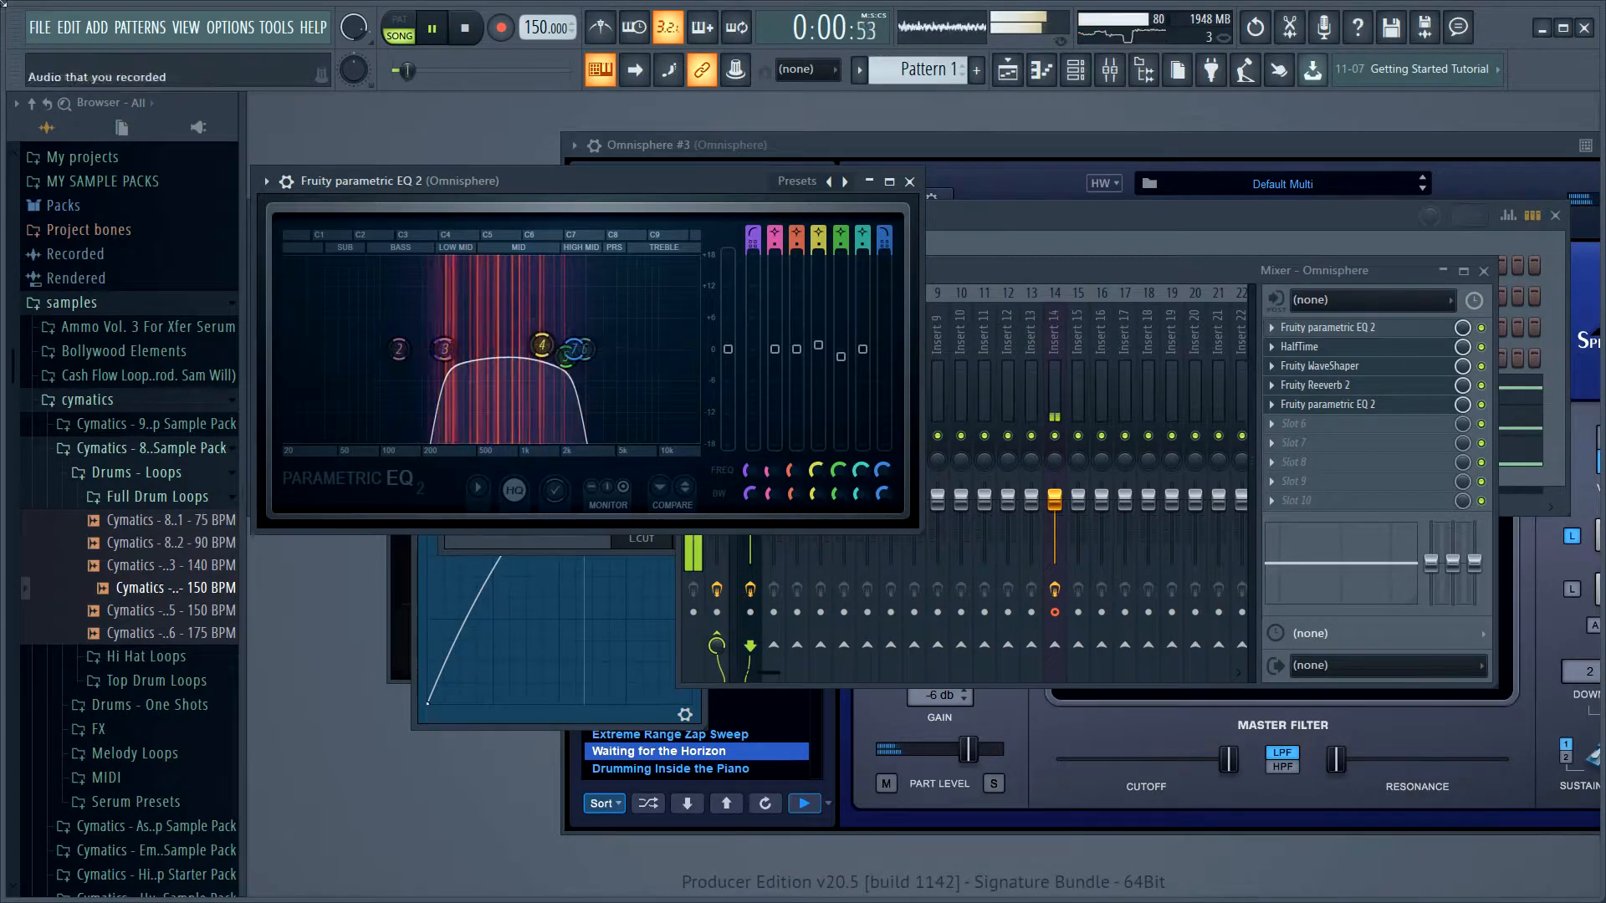
{"action": "left_click_drag", "start_coordinate": [399, 350], "coordinate": [485, 365]}
{"action": "left_click", "coordinate": [1087, 221]}
{"action": "left_click", "coordinate": [1254, 535]}
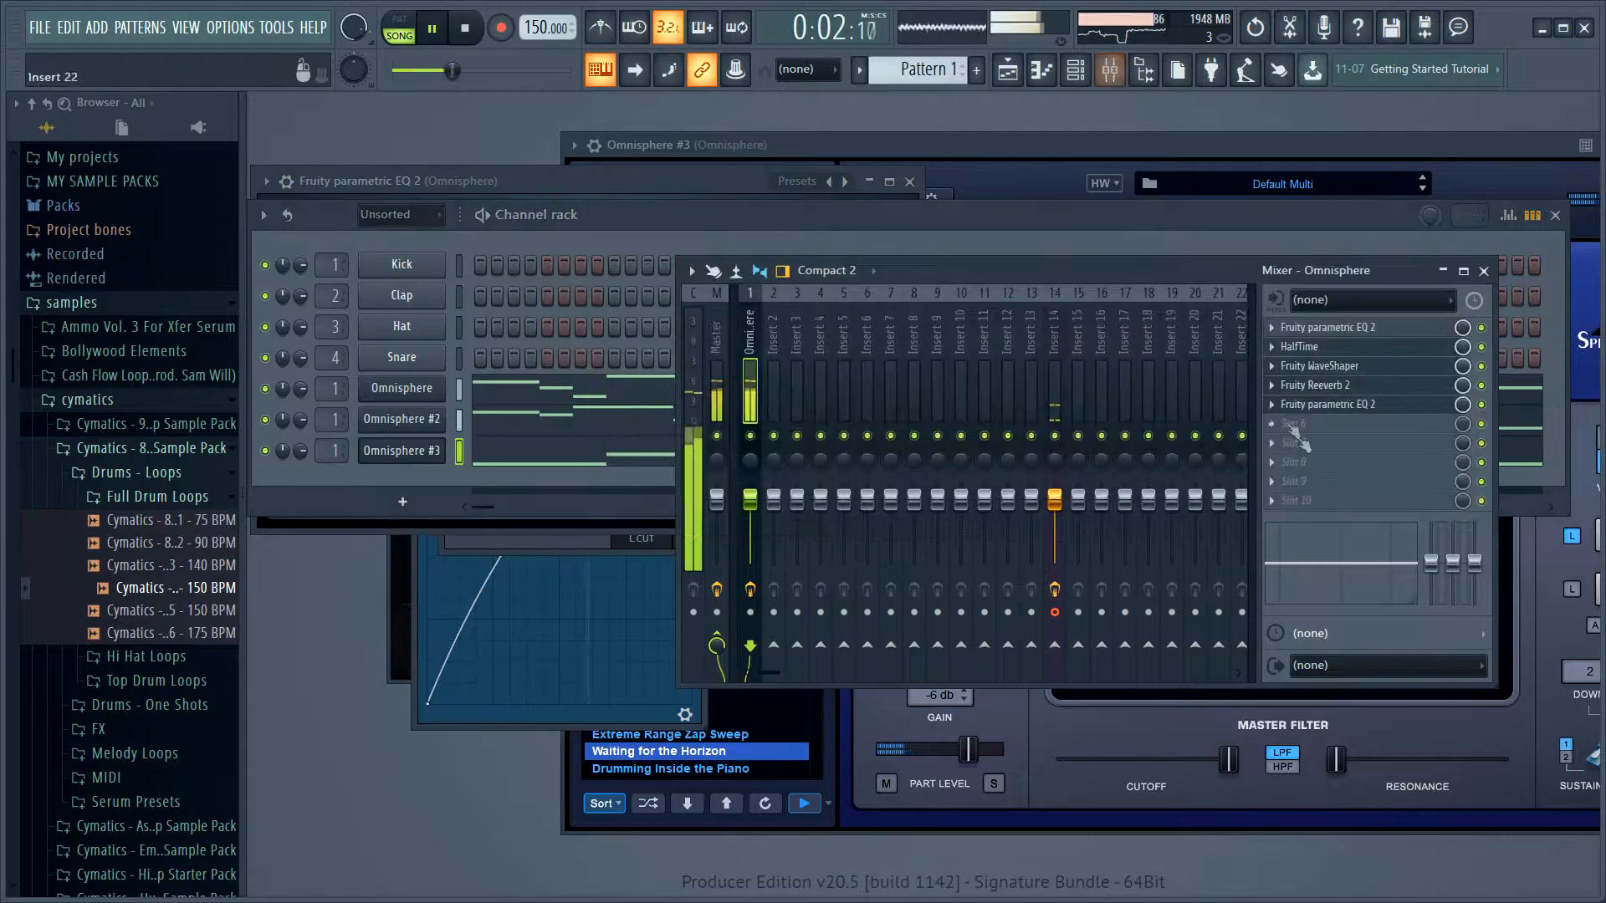
{"action": "key", "text": "space"}
- Arm the Omnisphere mixer track for recording to an audio file and check the recorded clip in the playlist
{"action": "left_click", "coordinate": [641, 210]}
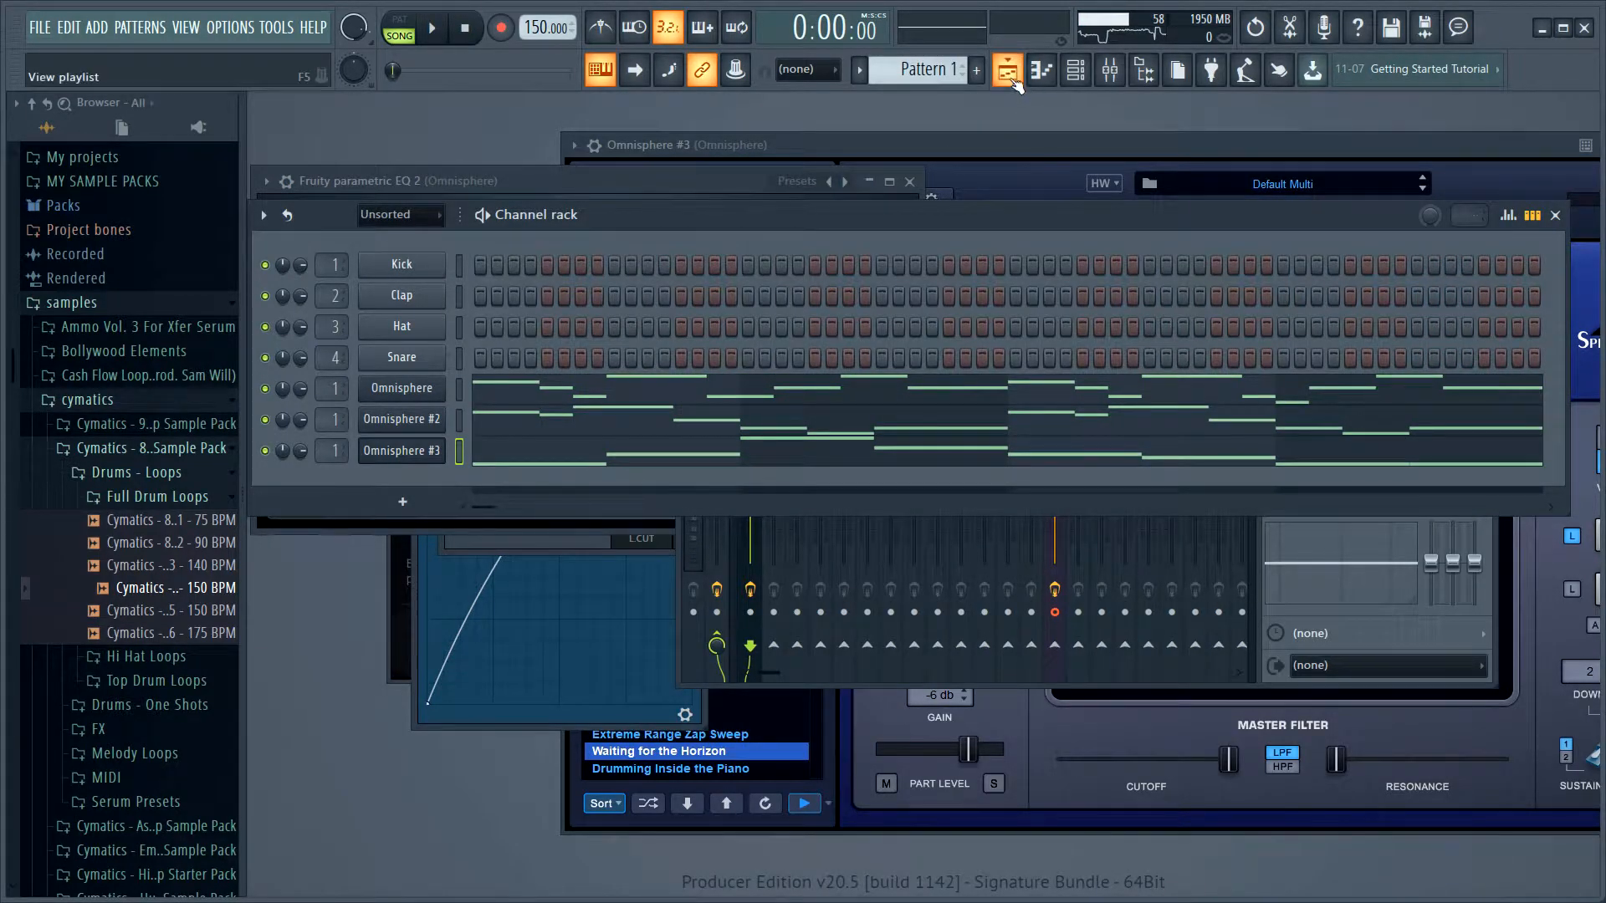
{"action": "left_click", "coordinate": [1109, 69]}
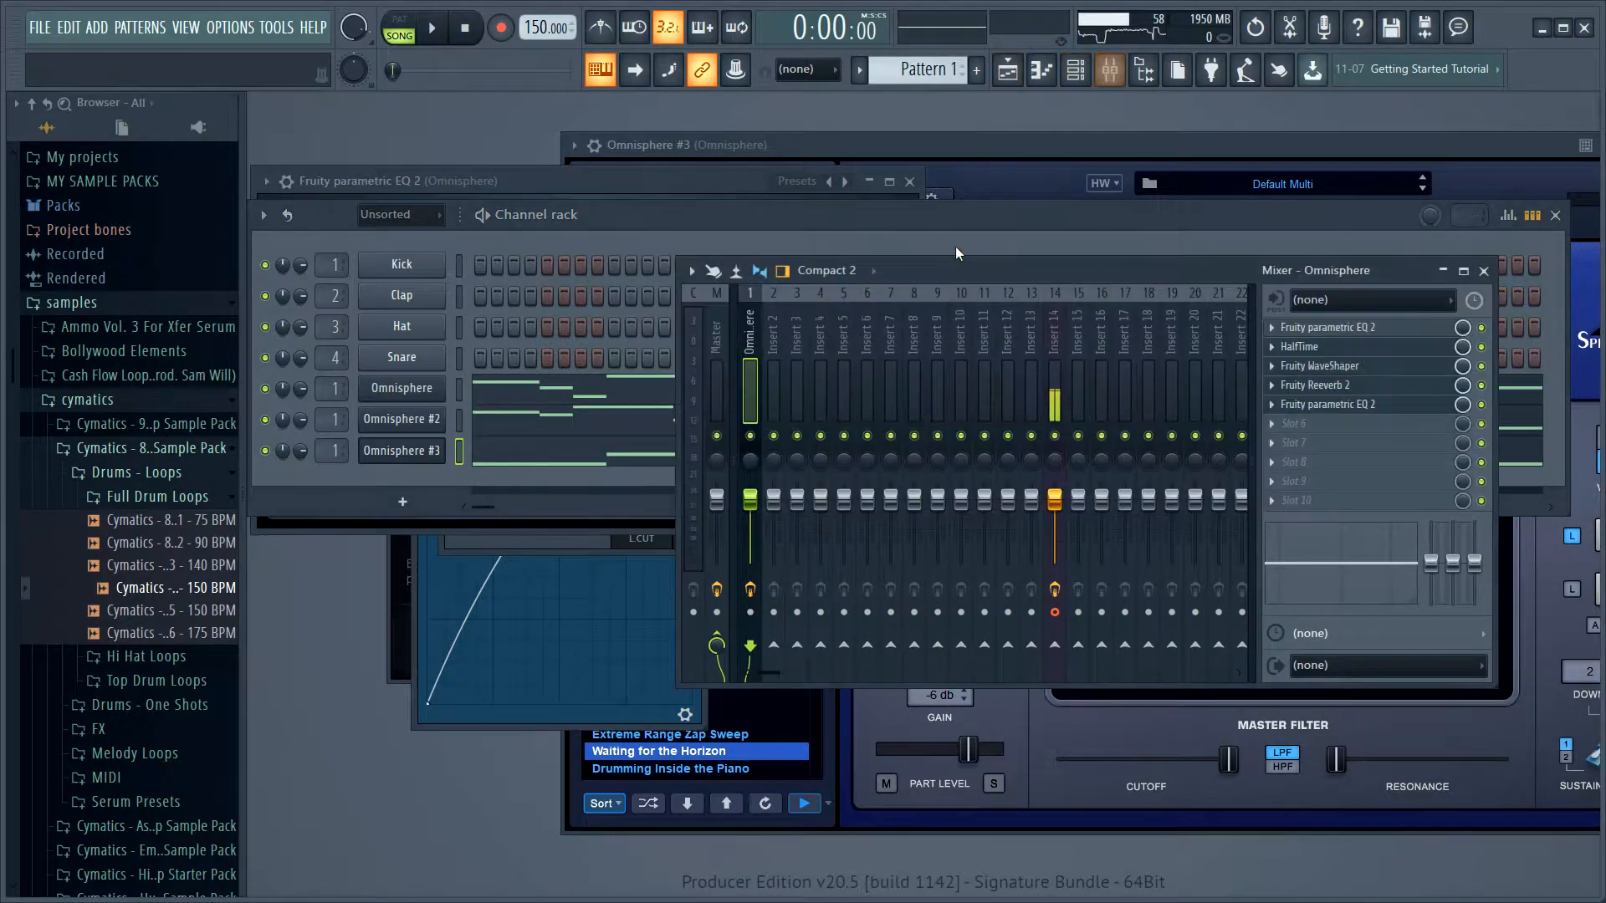
{"action": "left_click", "coordinate": [750, 613]}
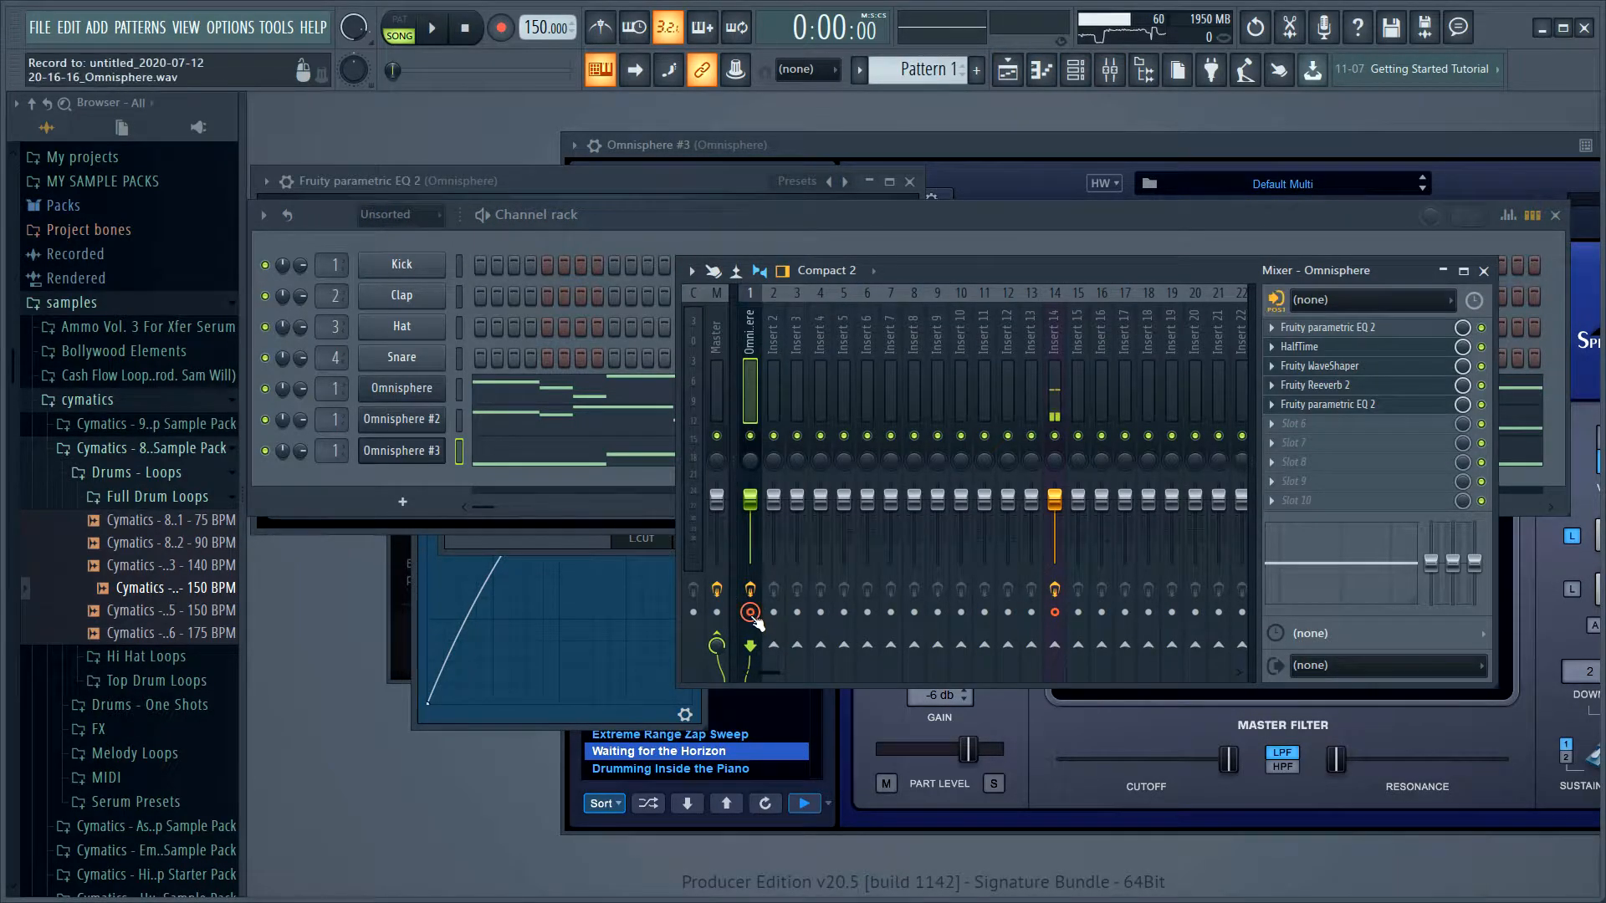
{"action": "left_click", "coordinate": [1008, 70]}
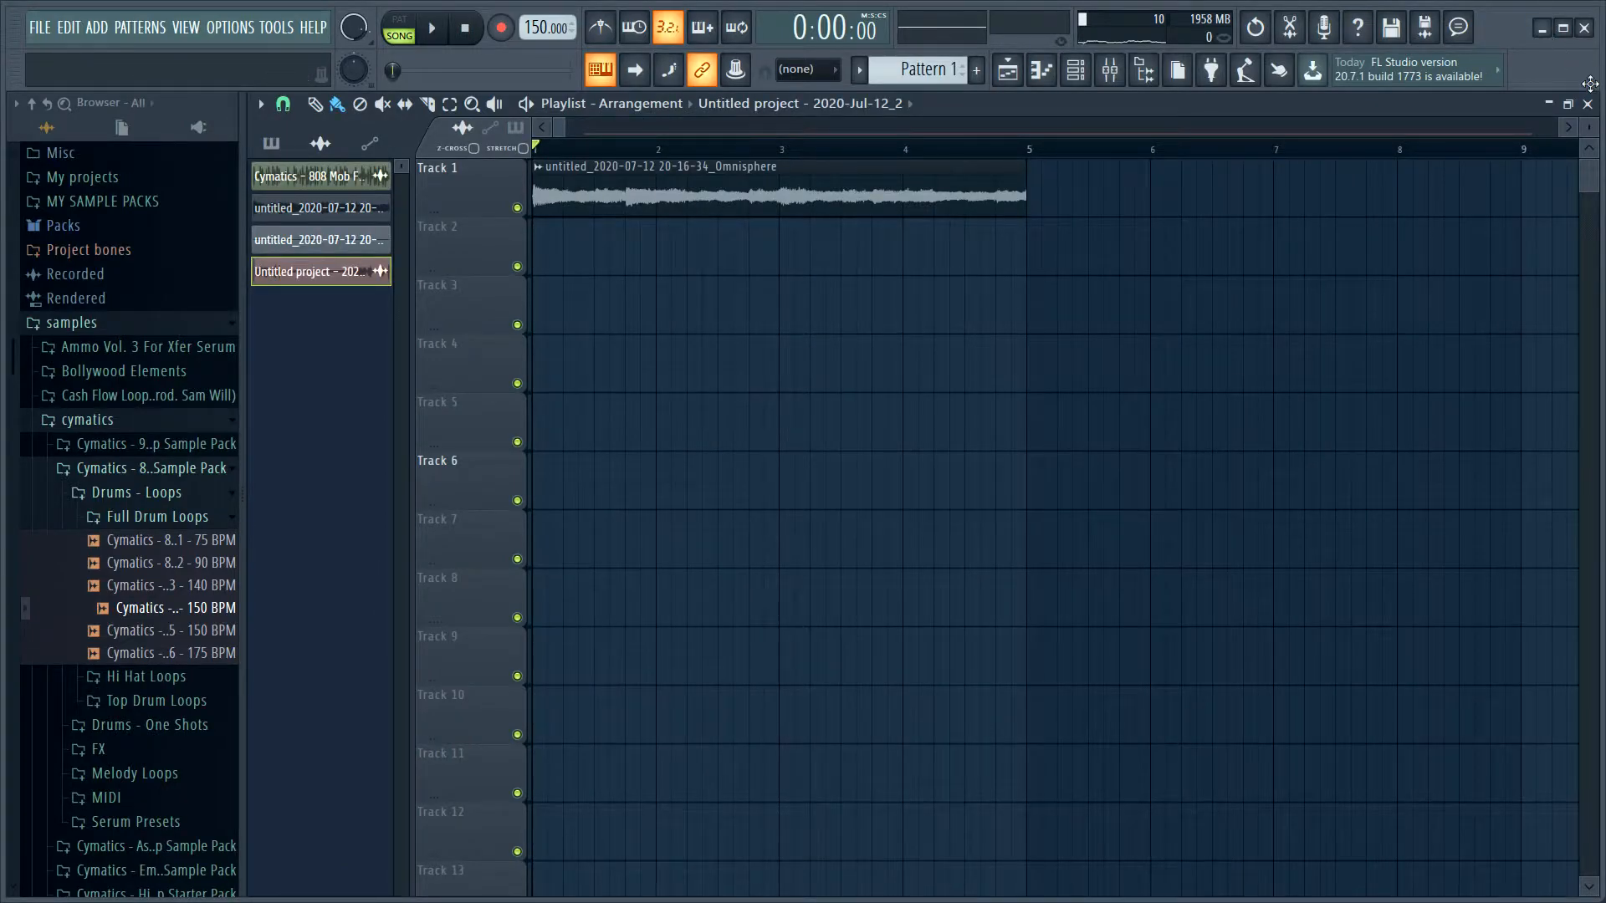
{"action": "left_click", "coordinate": [1586, 104]}
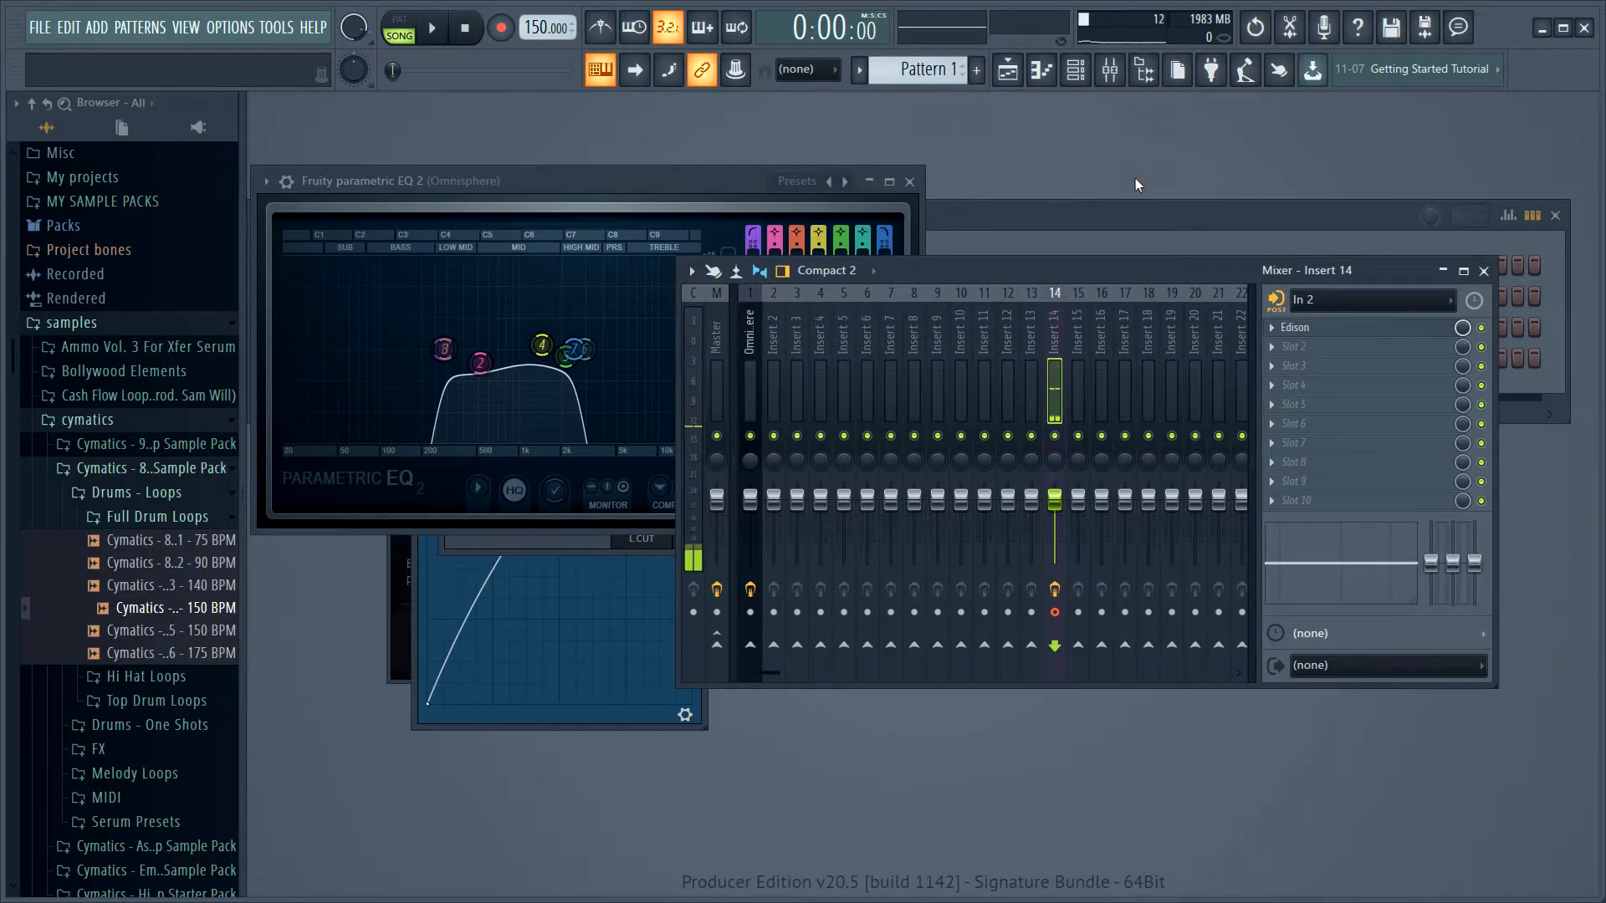
- Browse Omnisphere's Human Voices and Organs categories and load the Hiwatt Hammond 1 patch
{"action": "left_click", "coordinate": [1061, 223]}
{"action": "left_click", "coordinate": [415, 383]}
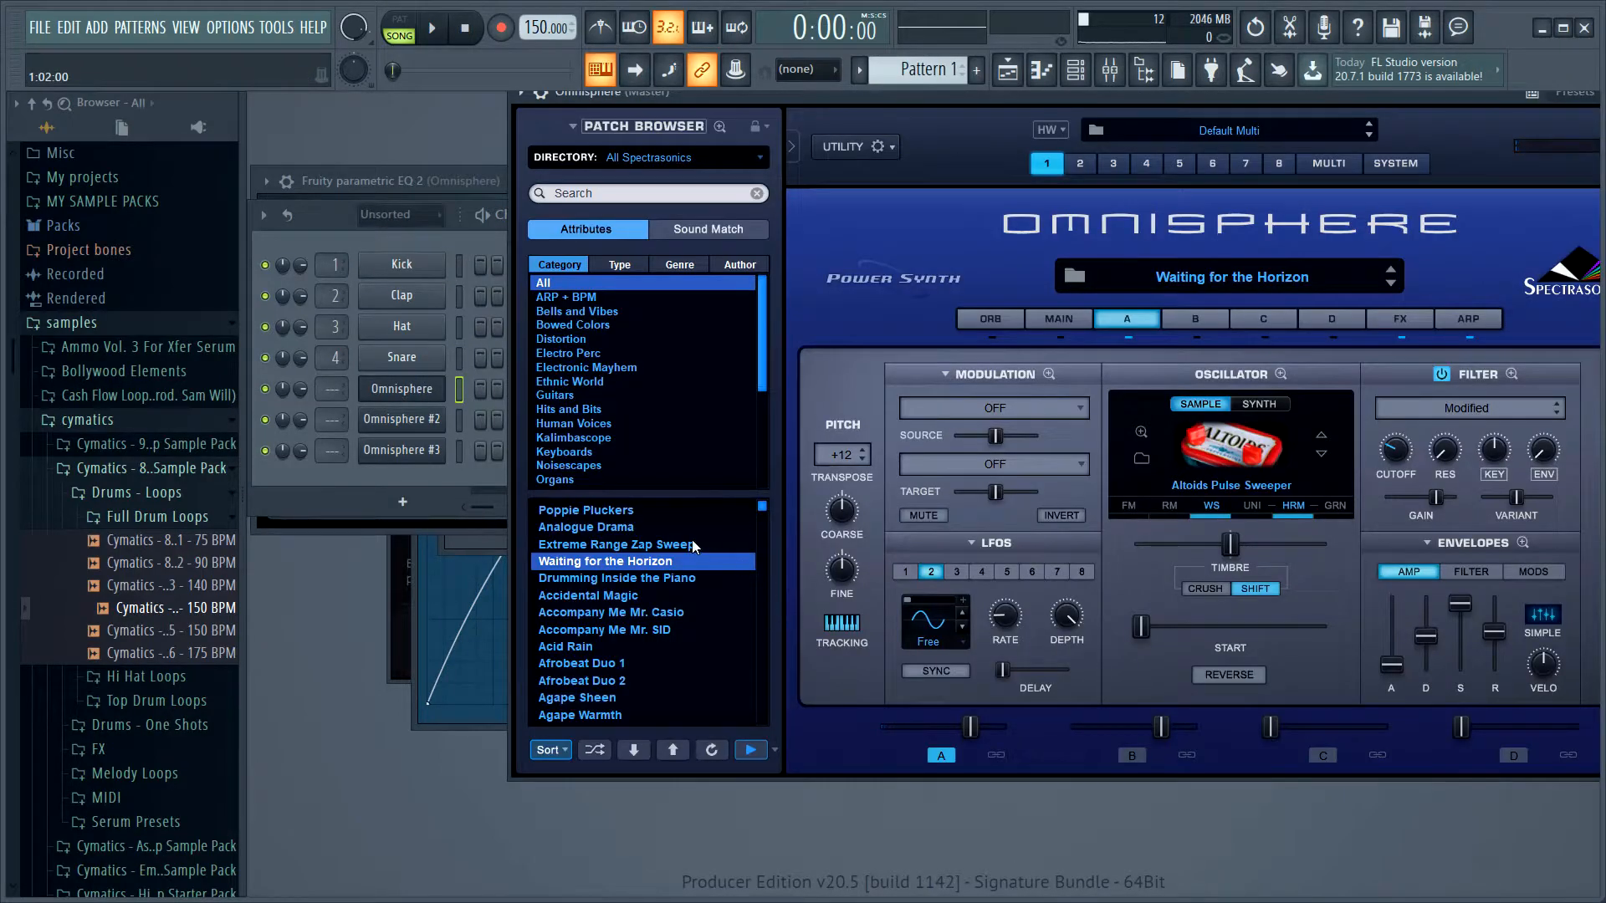
{"action": "scroll", "coordinate": [583, 419], "scroll_direction": "down", "scroll_amount": 2}
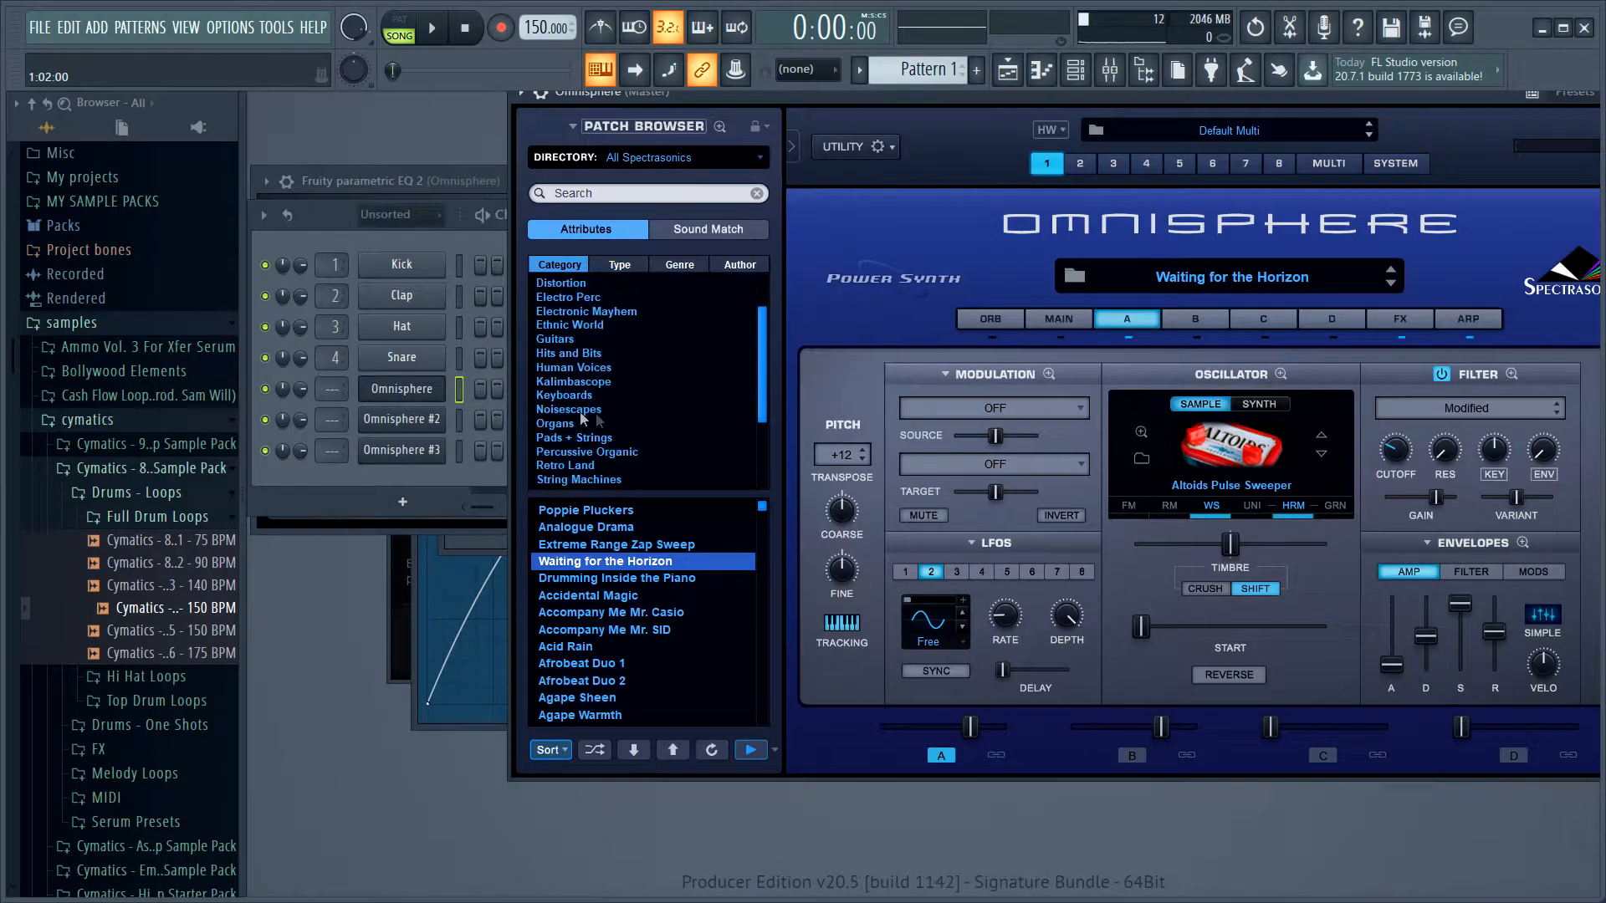
{"action": "left_click", "coordinate": [573, 368]}
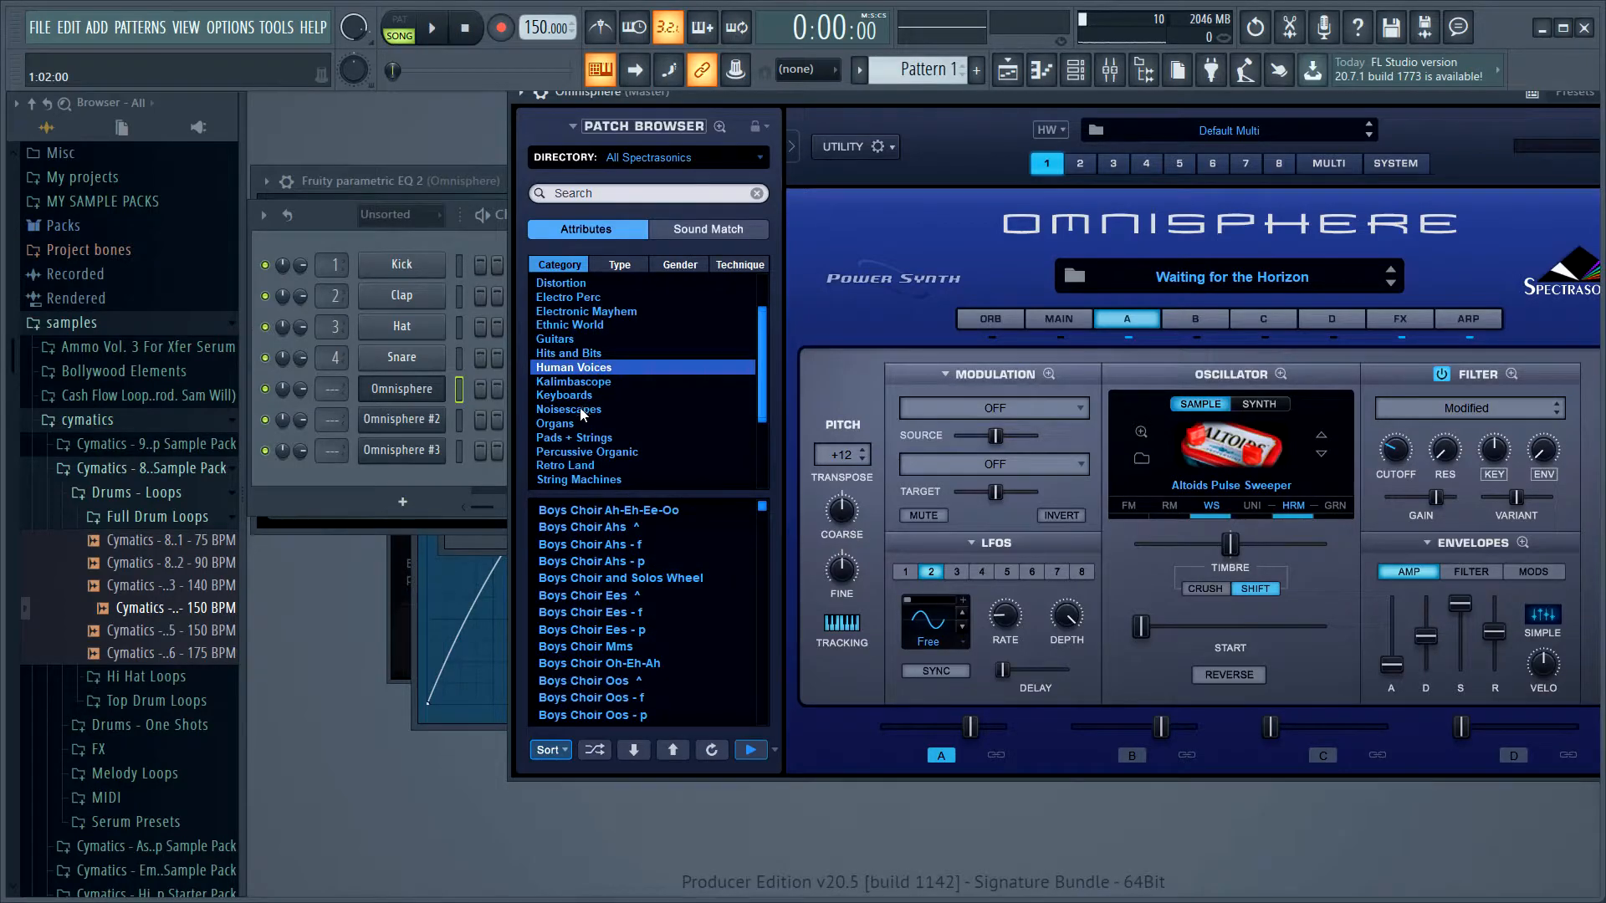
{"action": "left_click", "coordinate": [583, 412]}
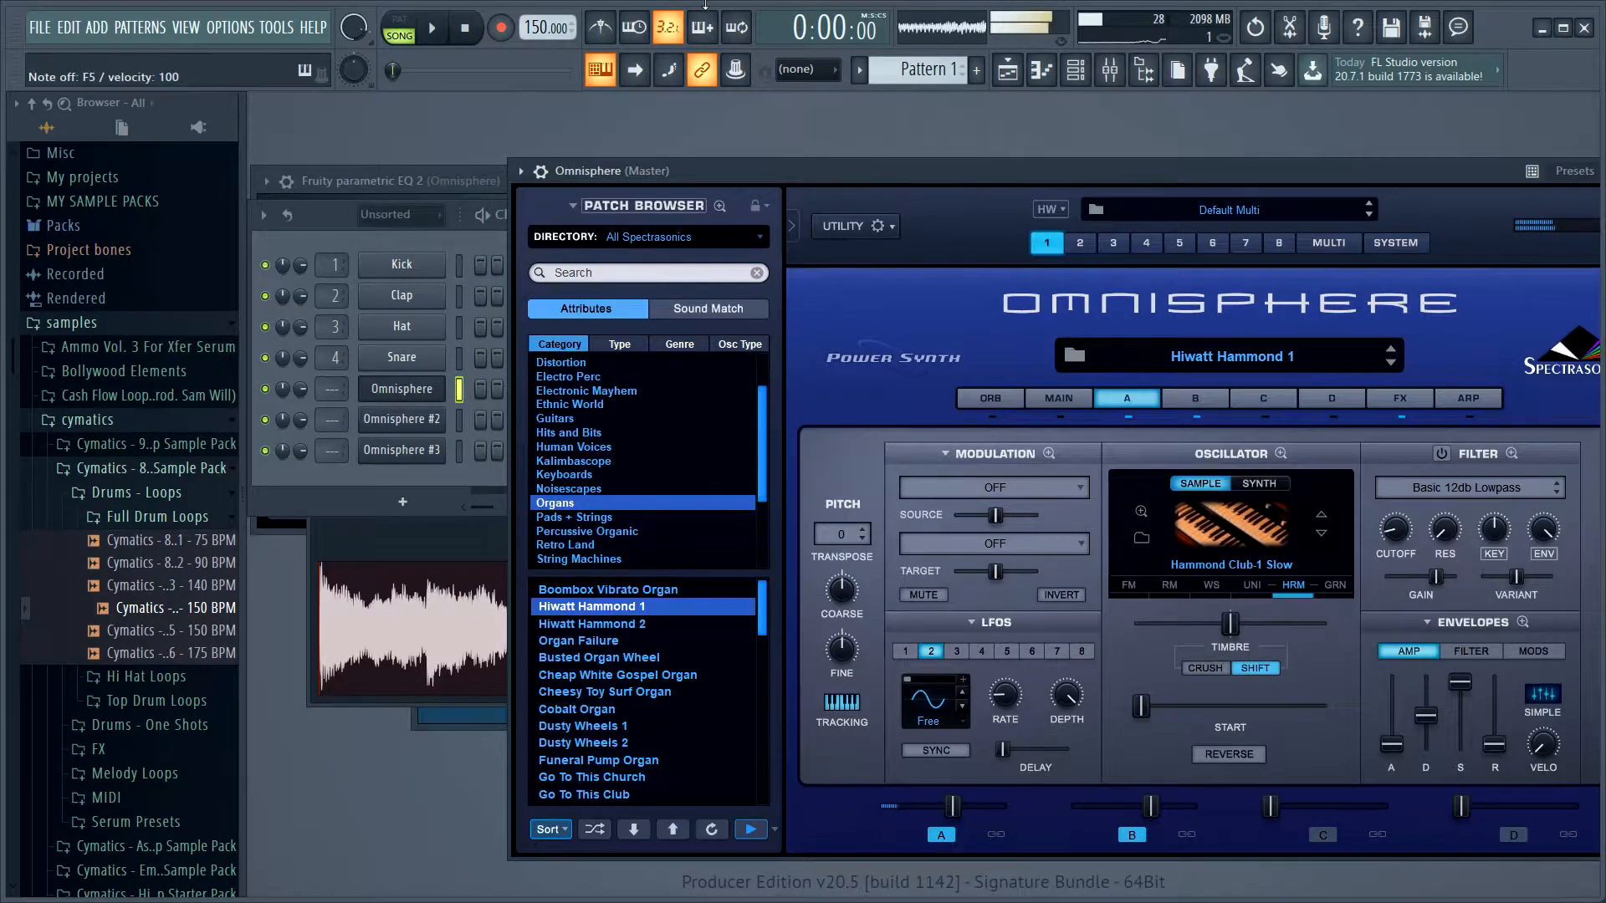
- Open the Omnisphere piano roll, then list the patterns in the playlist and open Pattern 1
{"action": "left_click", "coordinate": [332, 223]}
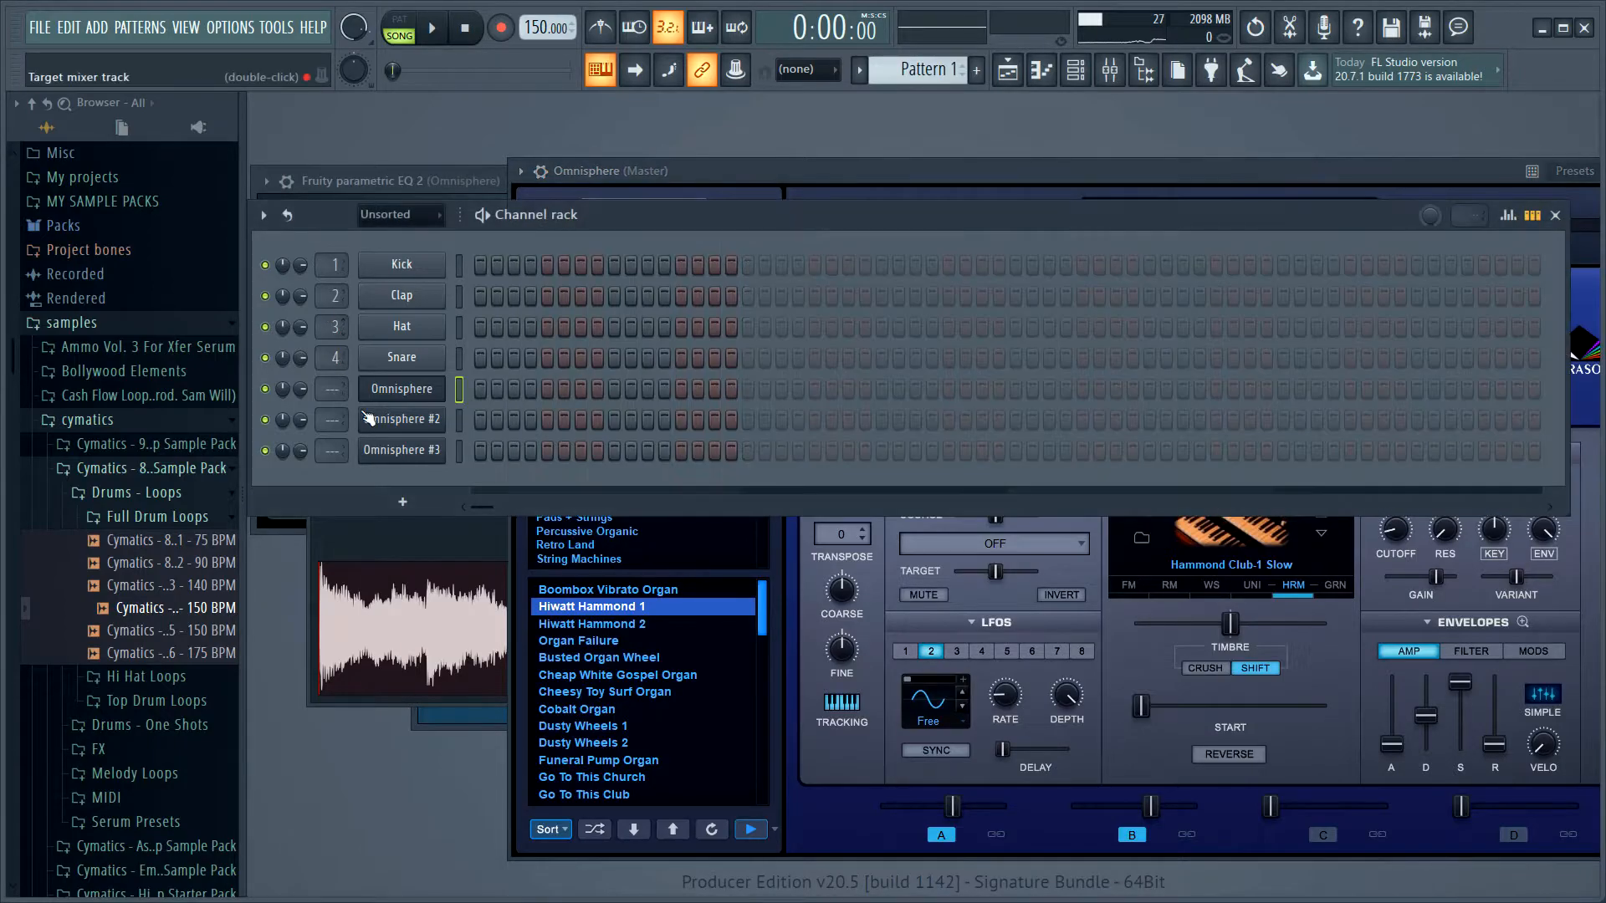
{"action": "right_click", "coordinate": [430, 389]}
{"action": "left_click", "coordinate": [489, 388]}
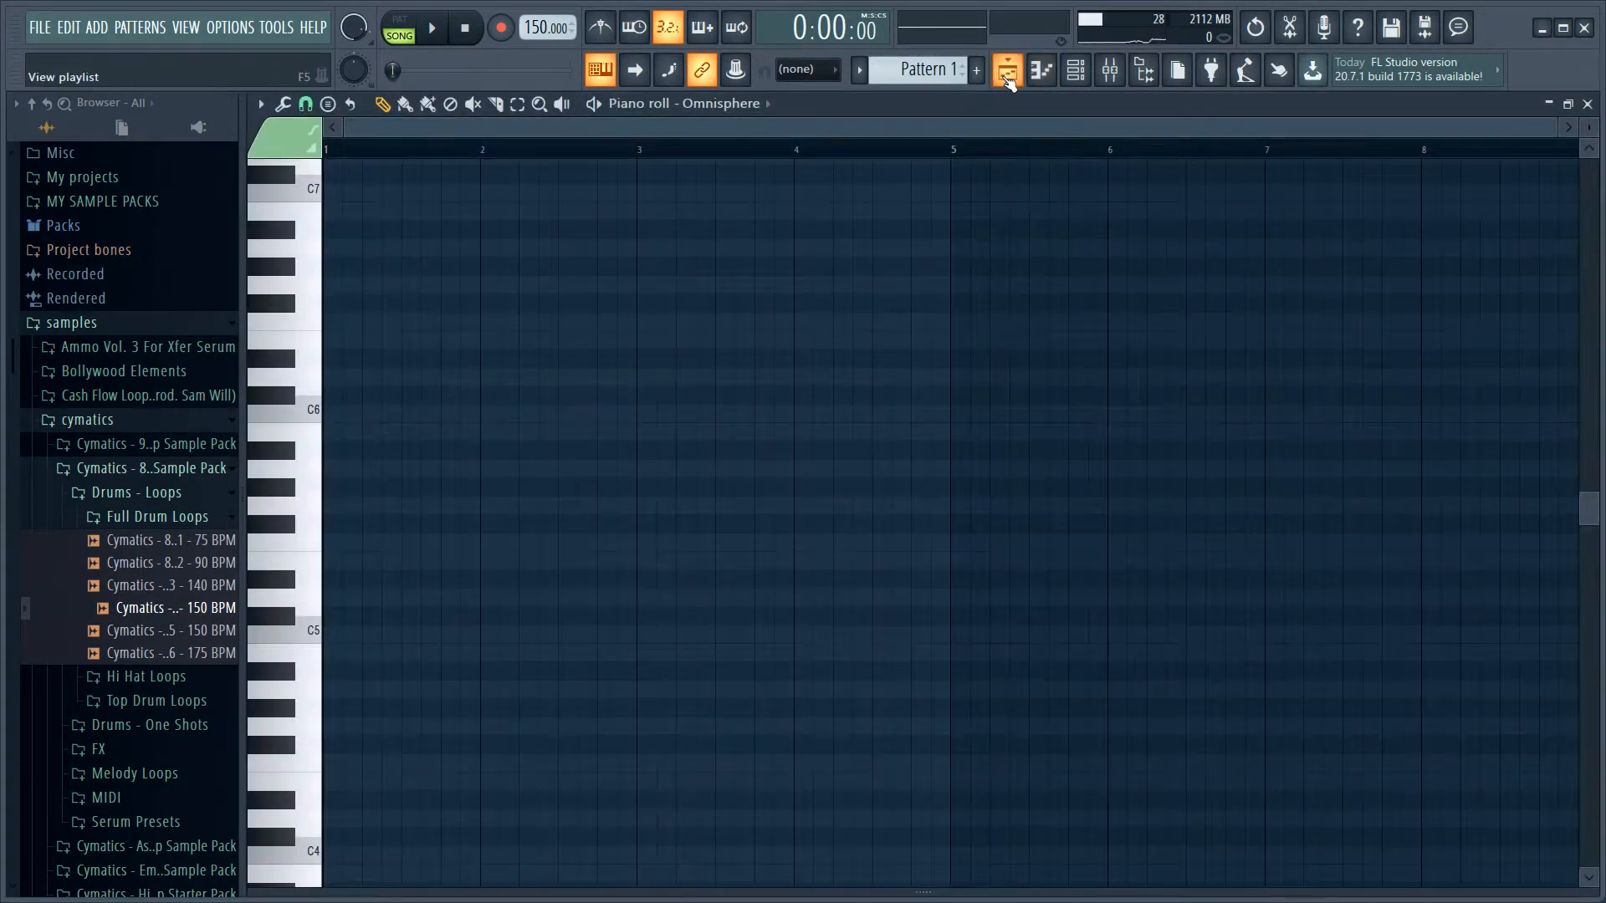
{"action": "left_click", "coordinate": [1008, 69]}
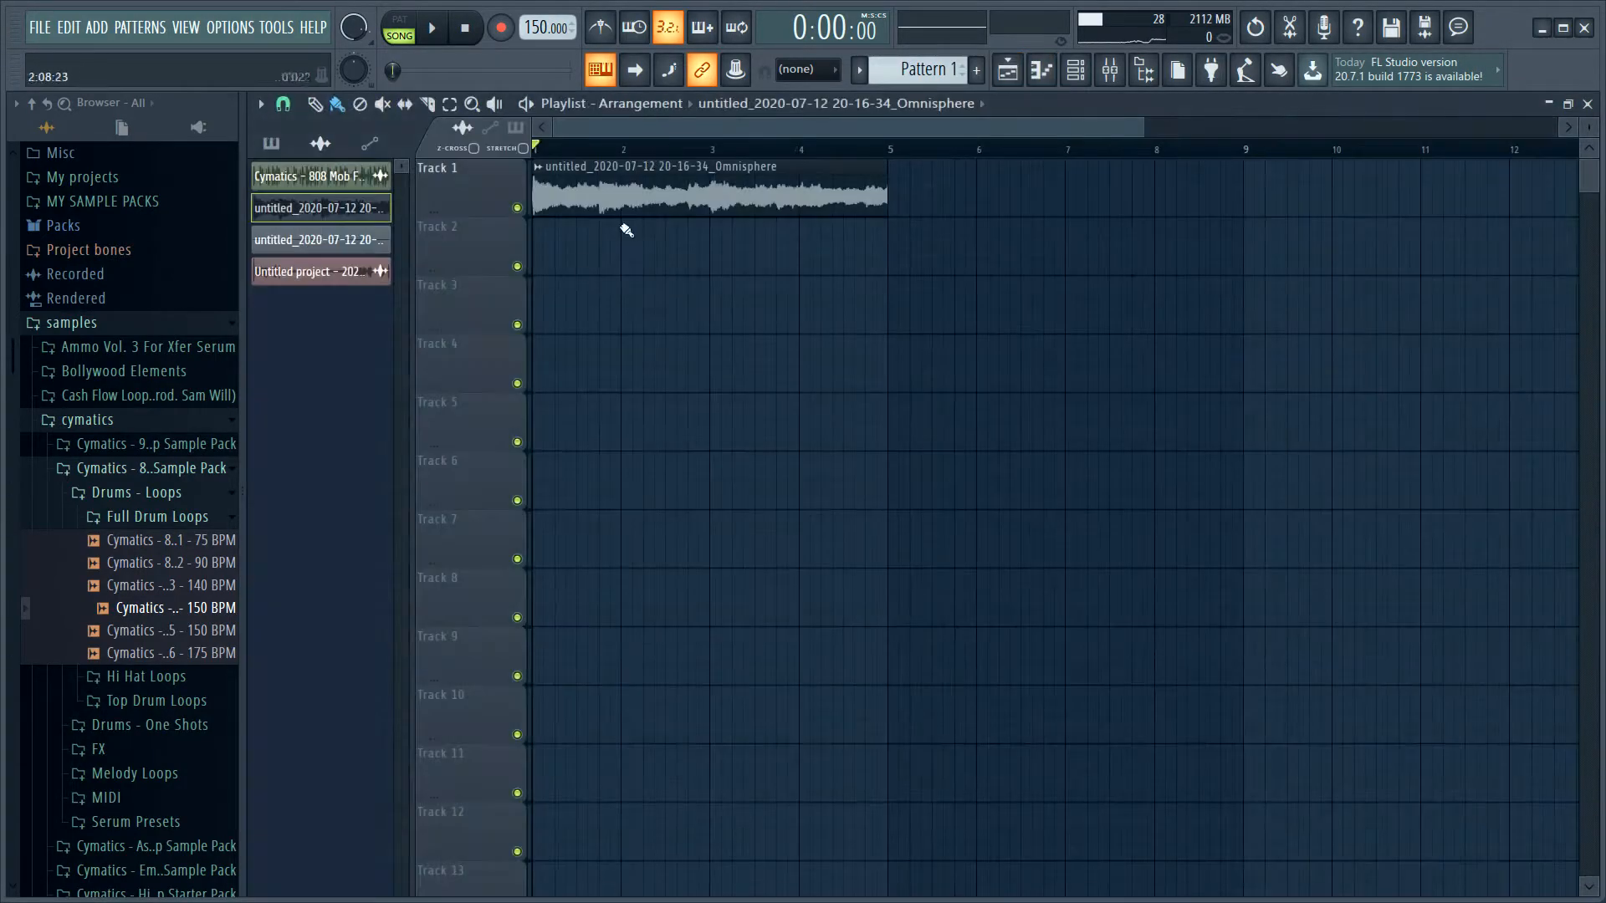
{"action": "left_click", "coordinate": [284, 144]}
{"action": "double_click", "coordinate": [312, 177]}
- Move the last half-bar note in bar 4 of the Omnisphere part to B6 during playback and clear the note selection
{"action": "key", "text": "ctrl+Down"}
{"action": "key", "text": "space"}
{"action": "key", "text": "ctrl+Up"}
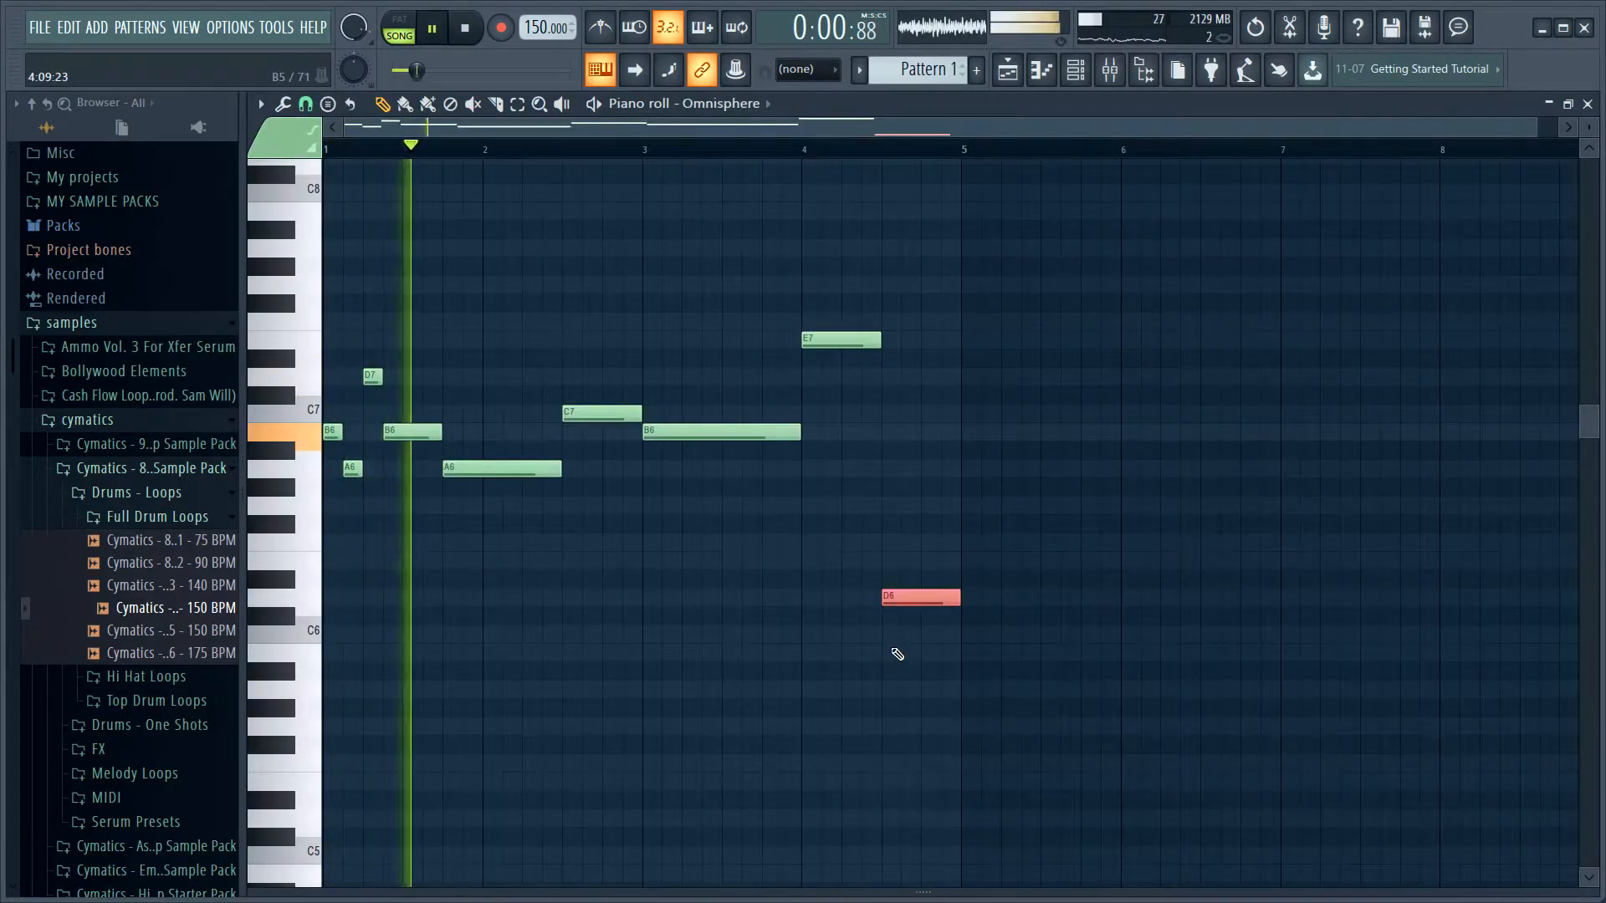
{"action": "key", "text": "ctrl+Up"}
{"action": "left_click_drag", "start_coordinate": [921, 375], "coordinate": [918, 436]}
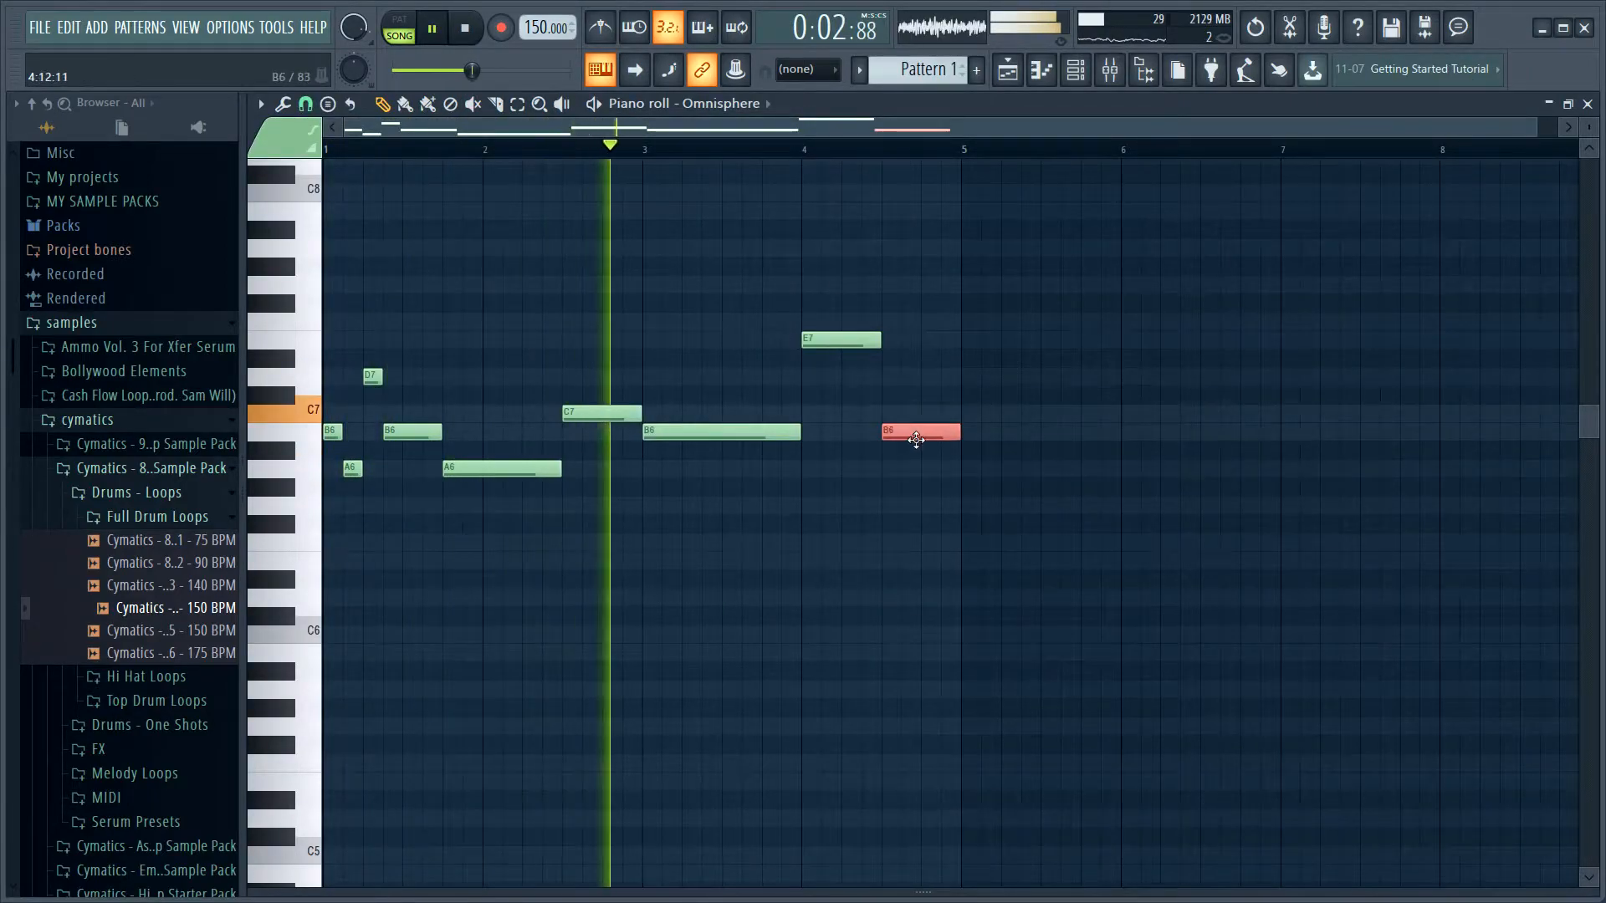
{"action": "left_click", "coordinate": [983, 362], "text": "ctrl"}
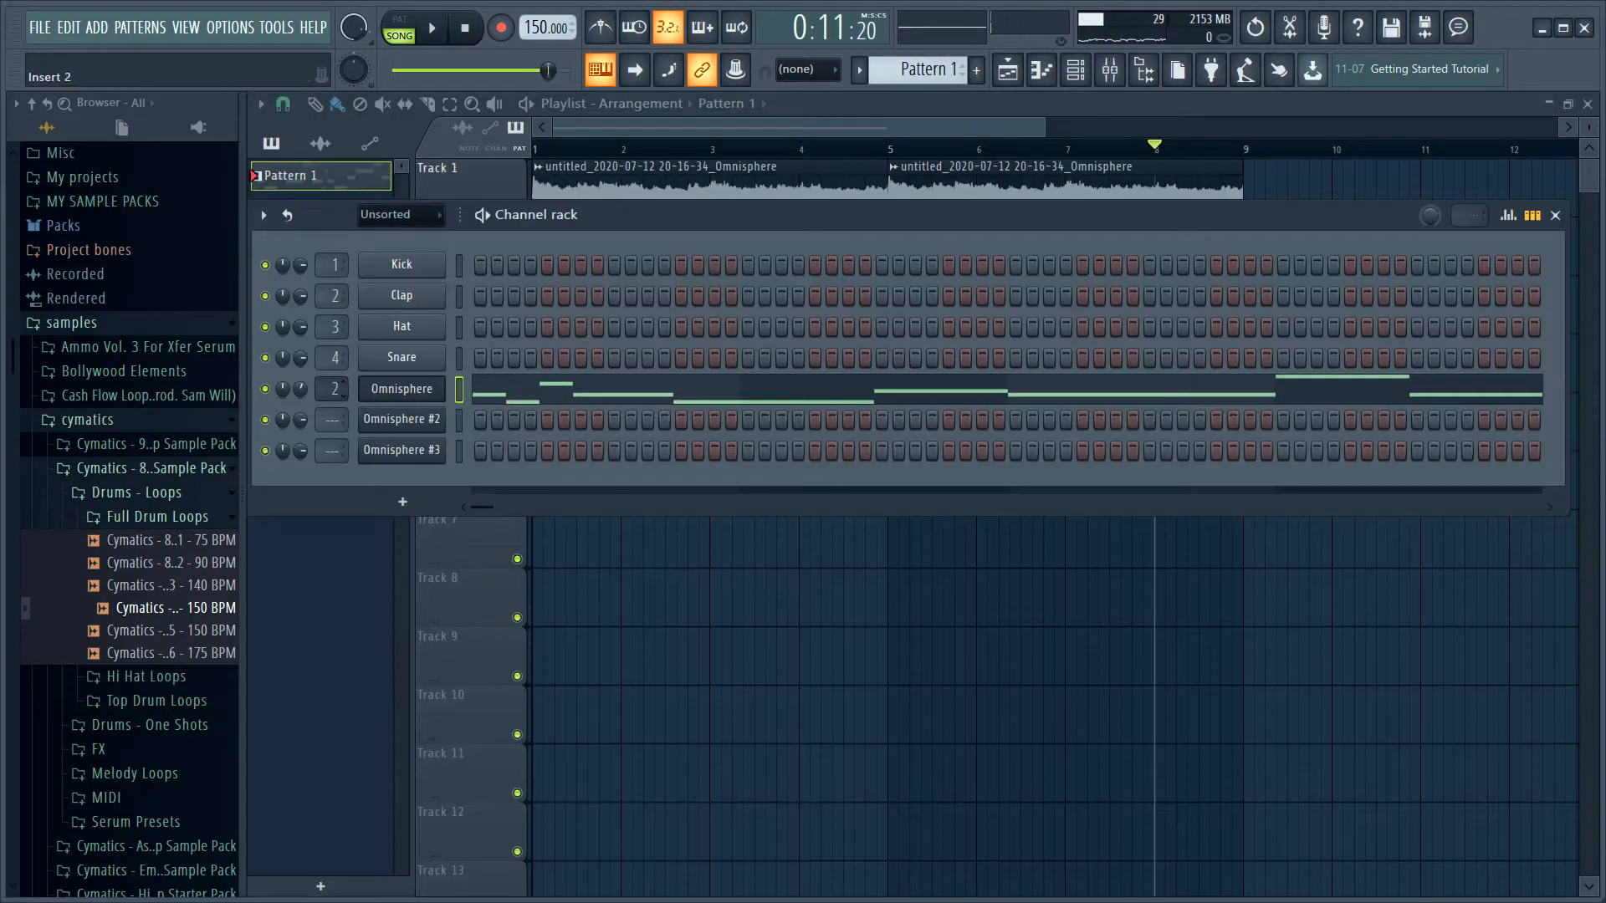
- Open the HalfTime effect on the Omnisphere mixer track
{"action": "left_click", "coordinate": [1110, 69]}
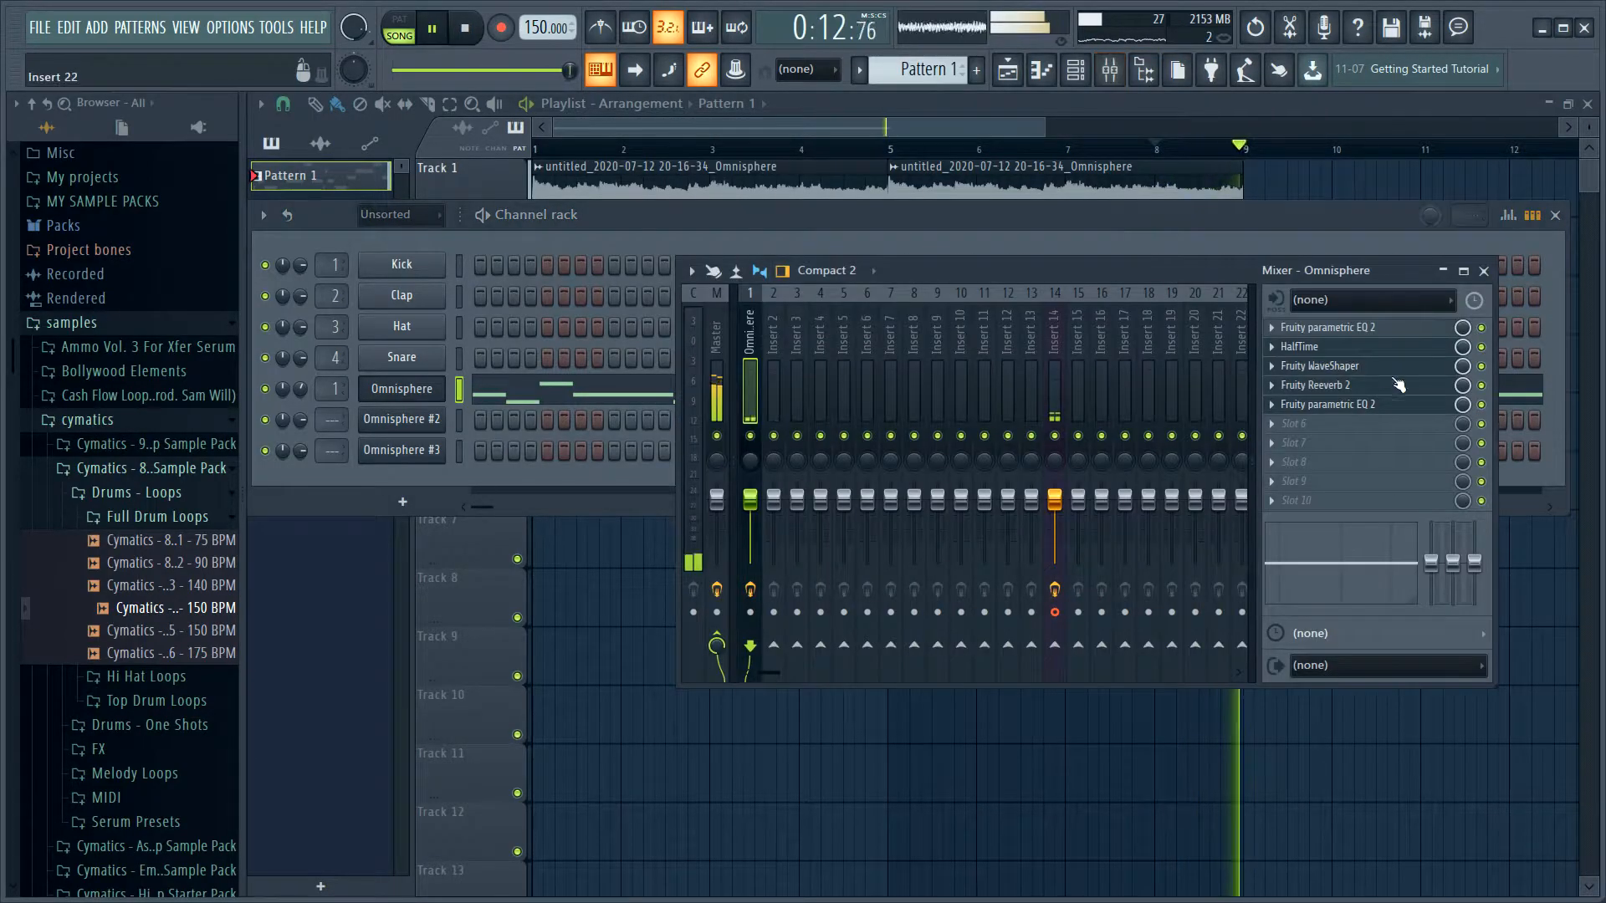
{"action": "left_click", "coordinate": [1358, 352]}
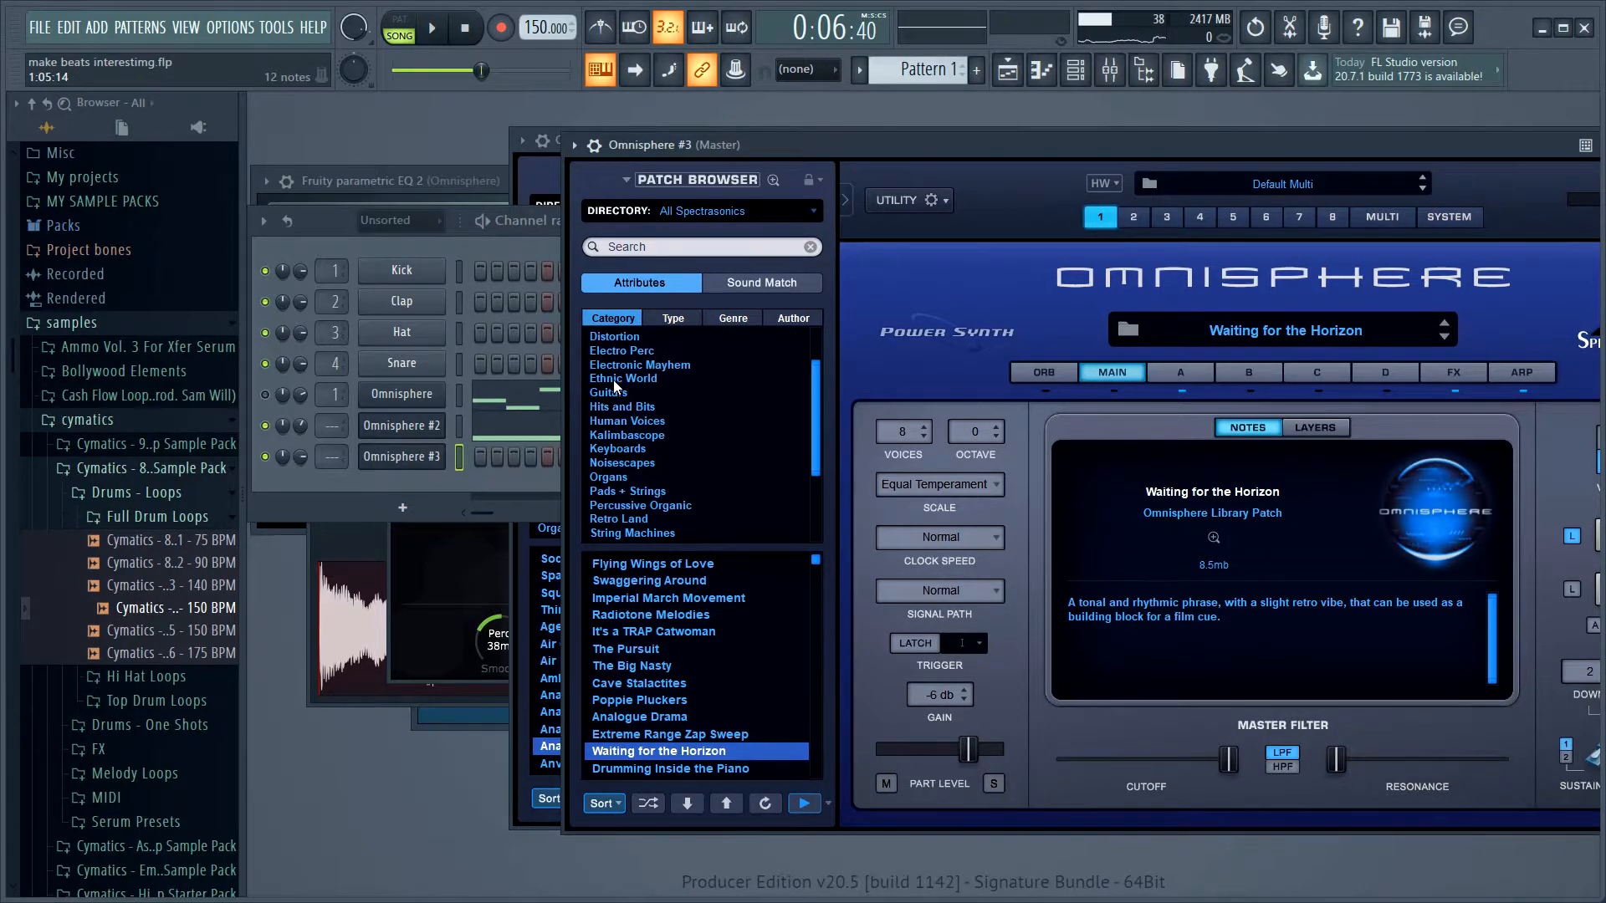
- Show the Ethnic World patches in Omnisphere #3 and look over its eight-bar note part during playback
{"action": "left_click", "coordinate": [755, 380]}
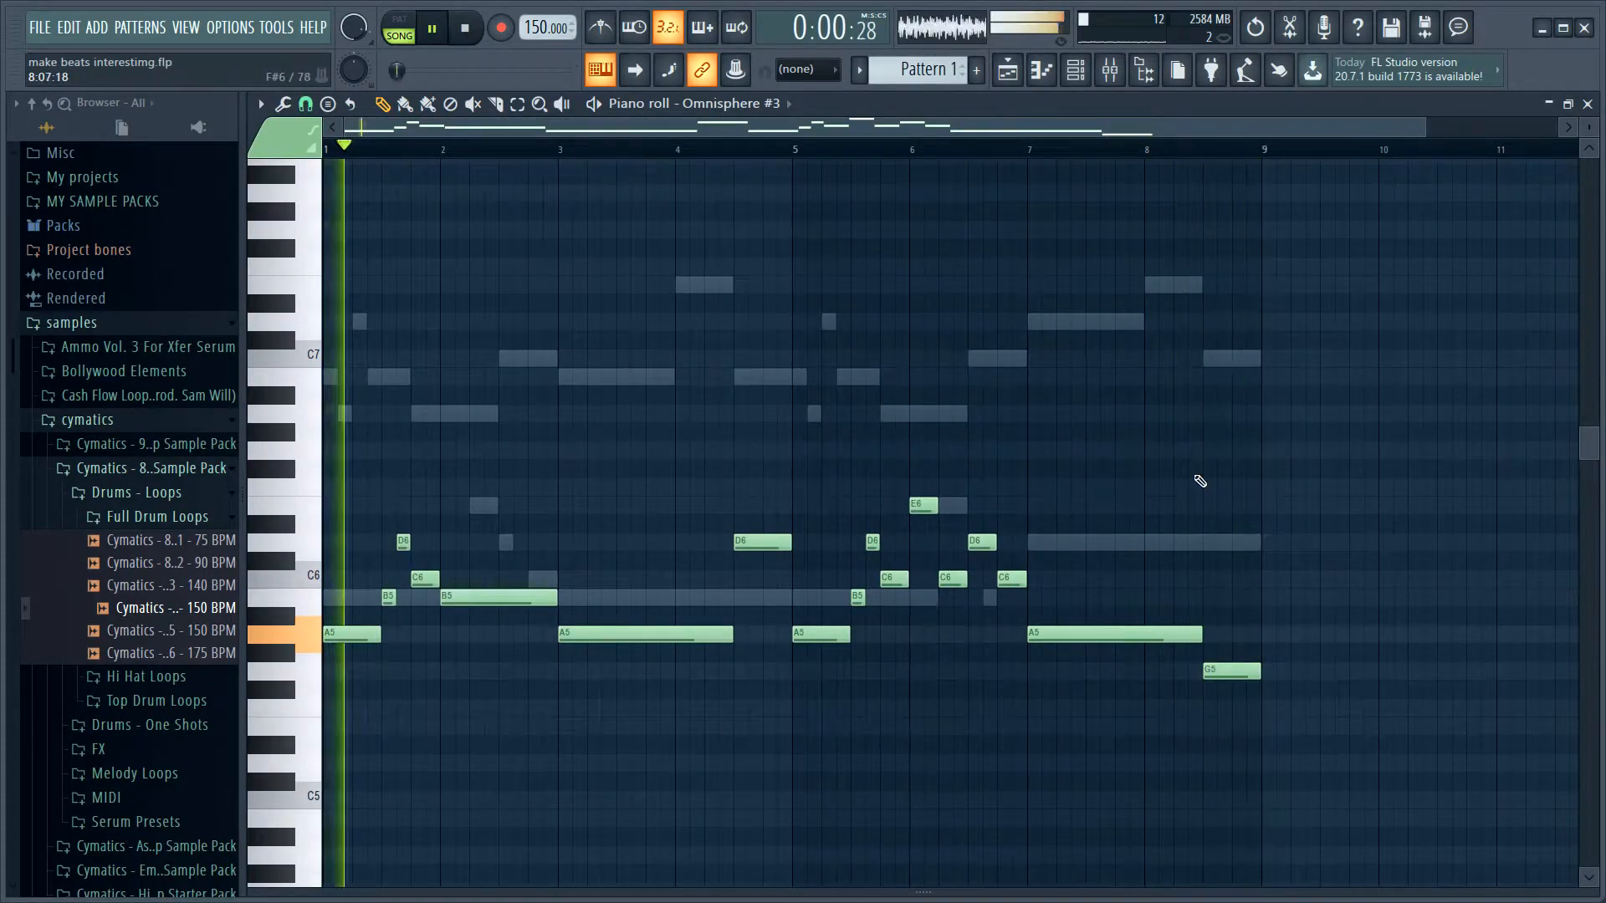
{"action": "scroll", "coordinate": [1201, 480], "scroll_direction": "down", "scroll_amount": 1}
{"action": "left_click", "coordinate": [1587, 105]}
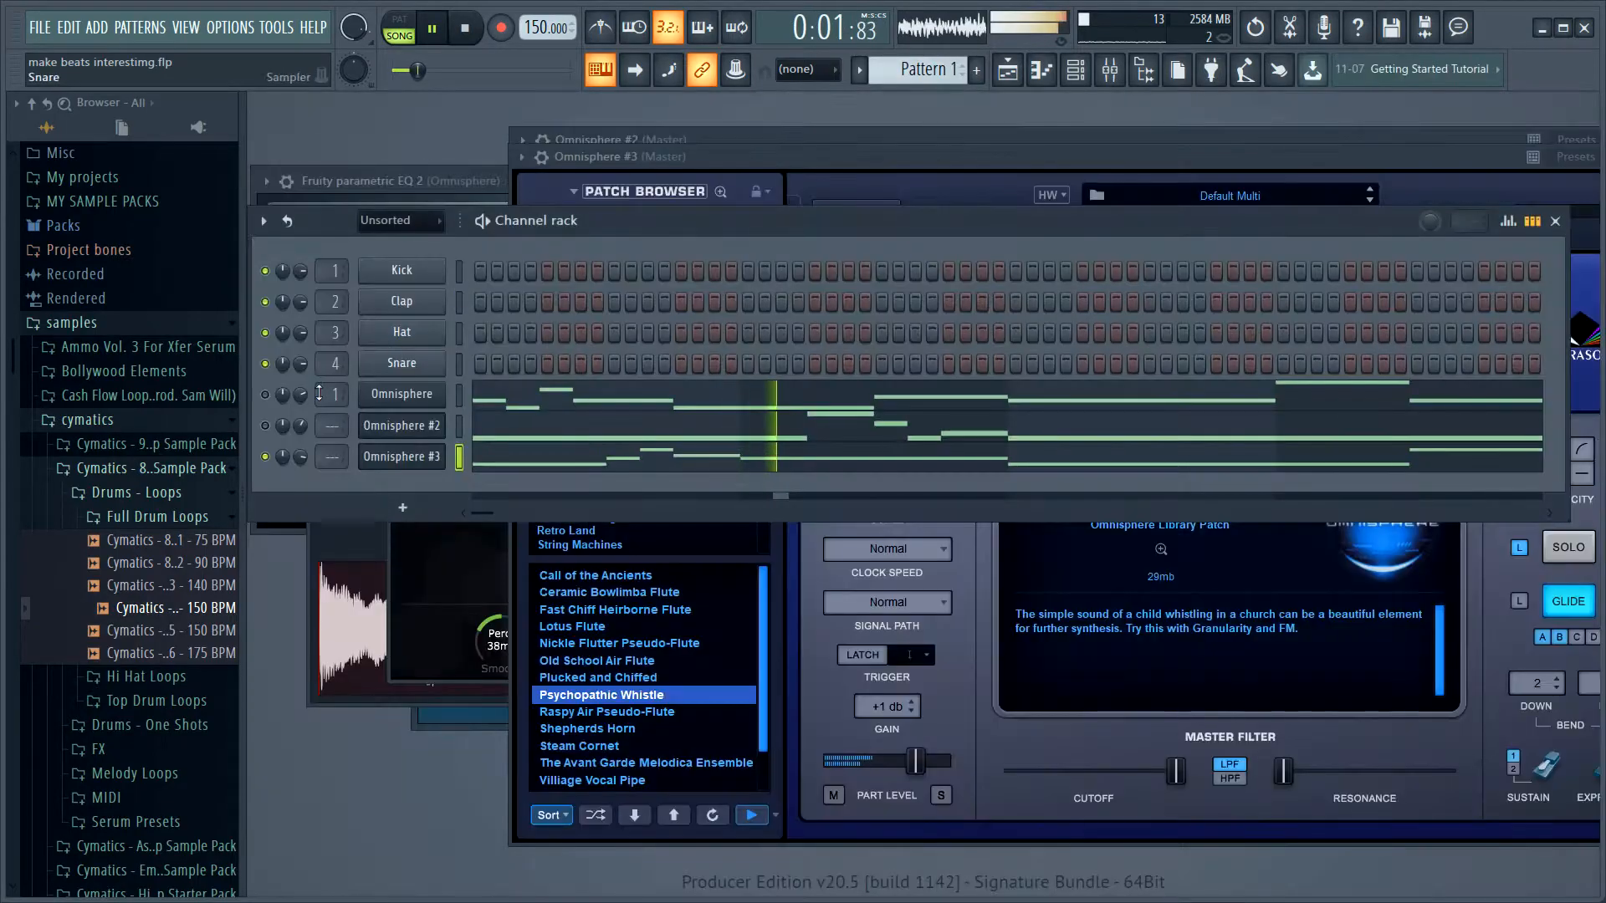
- Unmute Omnisphere and Omnisphere #2 and listen to all three parts together
{"action": "left_click", "coordinate": [265, 427]}
{"action": "left_click", "coordinate": [265, 395]}
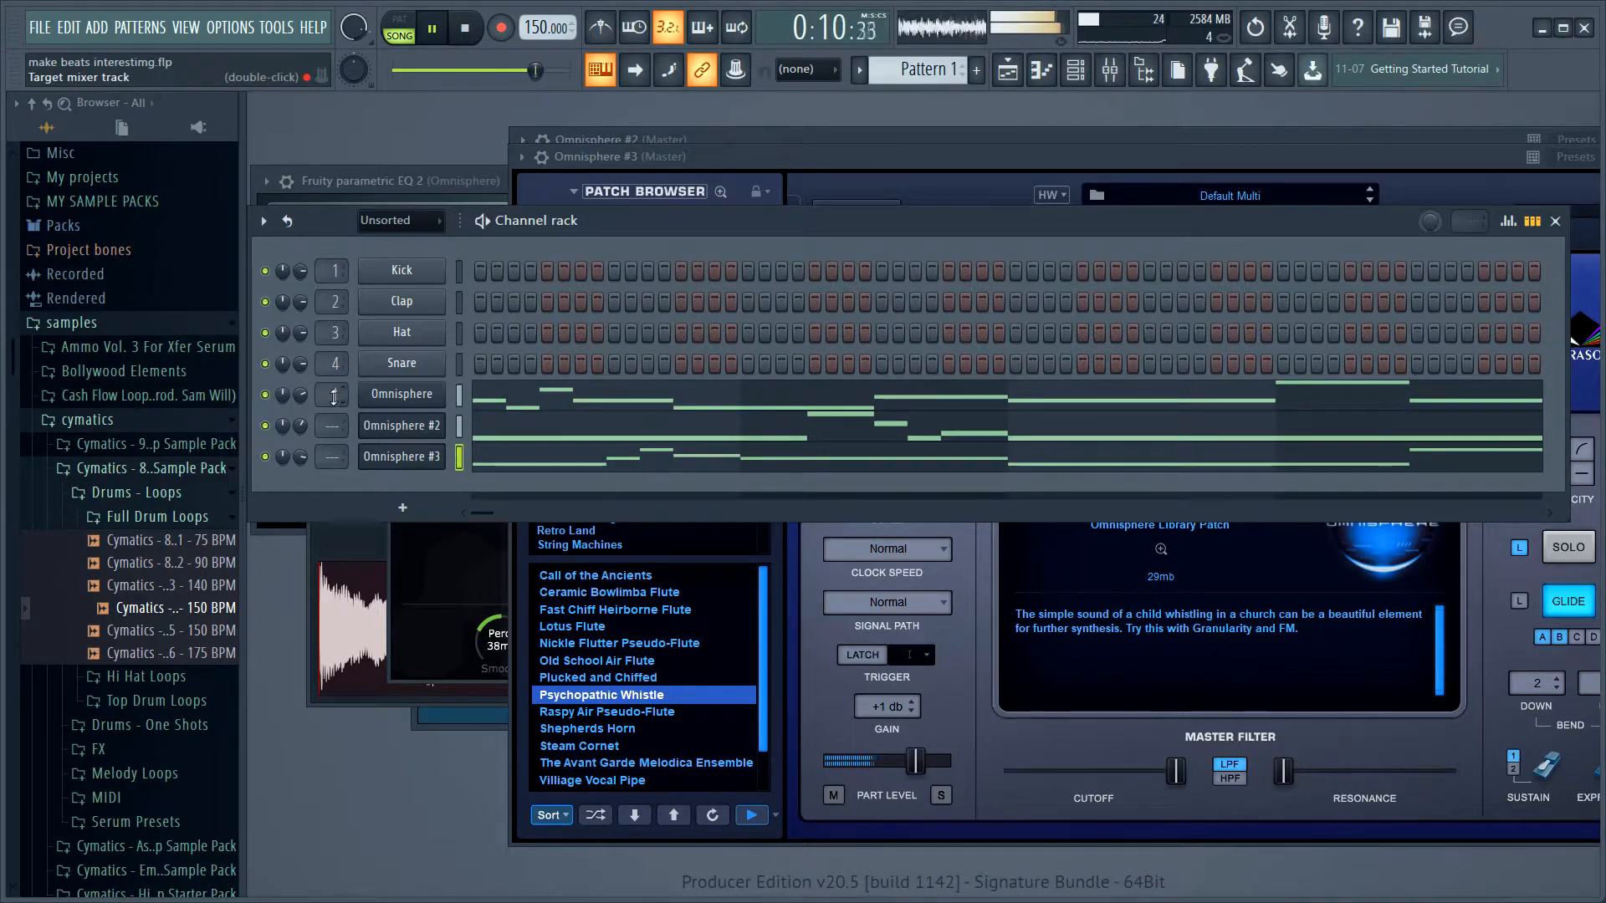
{"action": "key", "text": "space"}
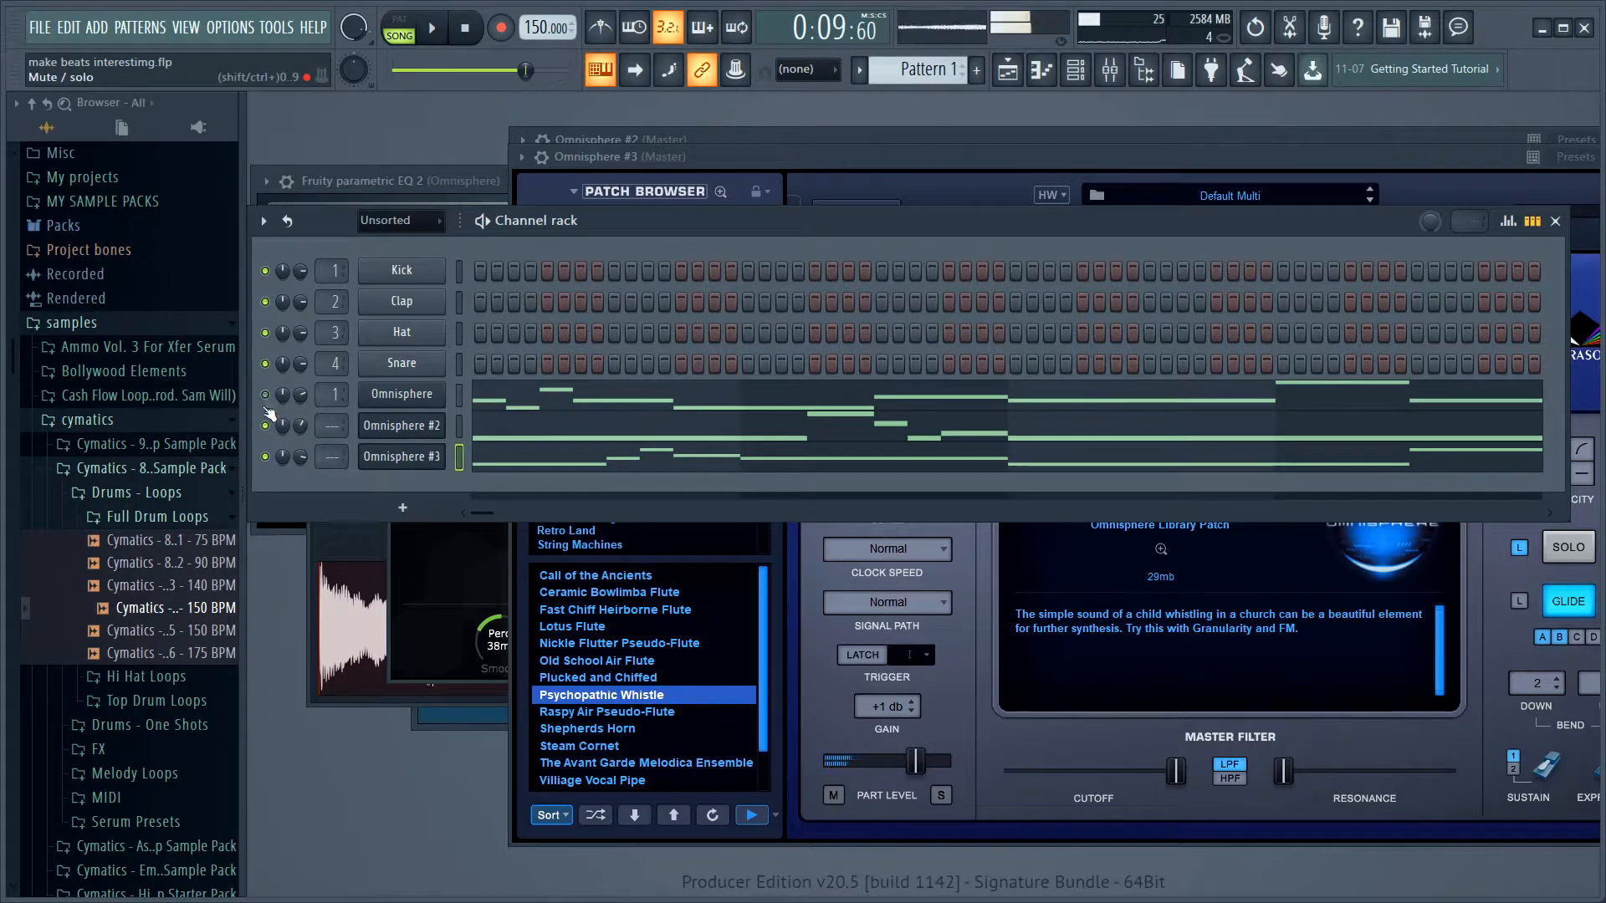
- Create a new empty pattern, Pattern 2, for the drums
{"action": "left_click", "coordinate": [839, 152]}
{"action": "left_click", "coordinate": [336, 229]}
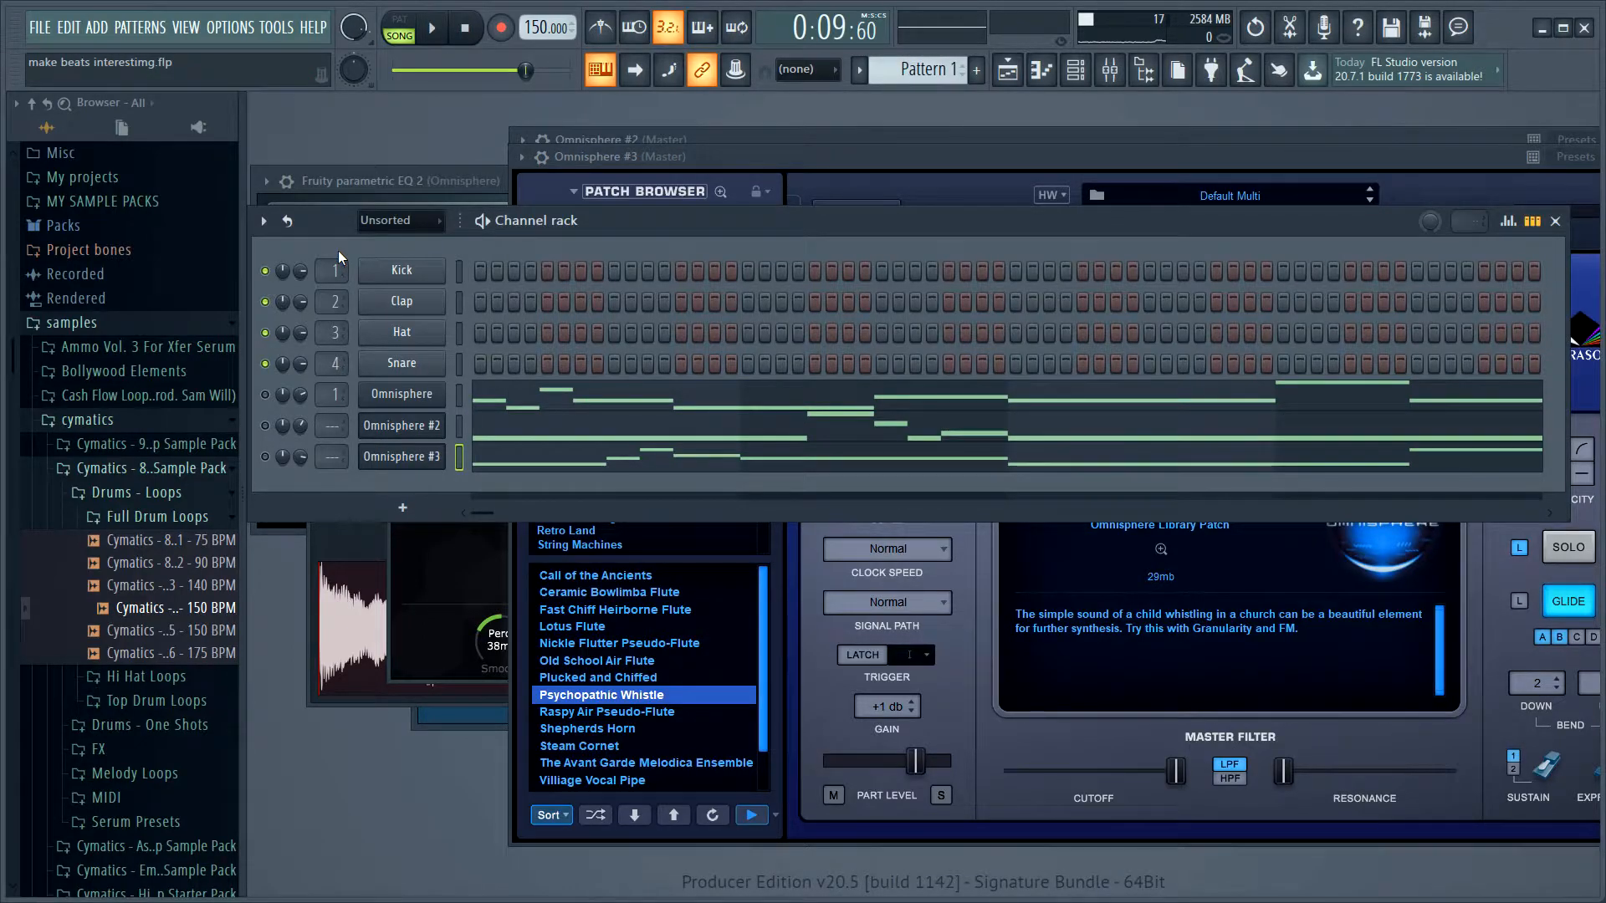
{"action": "left_click", "coordinate": [976, 69]}
{"action": "key", "text": "Return"}
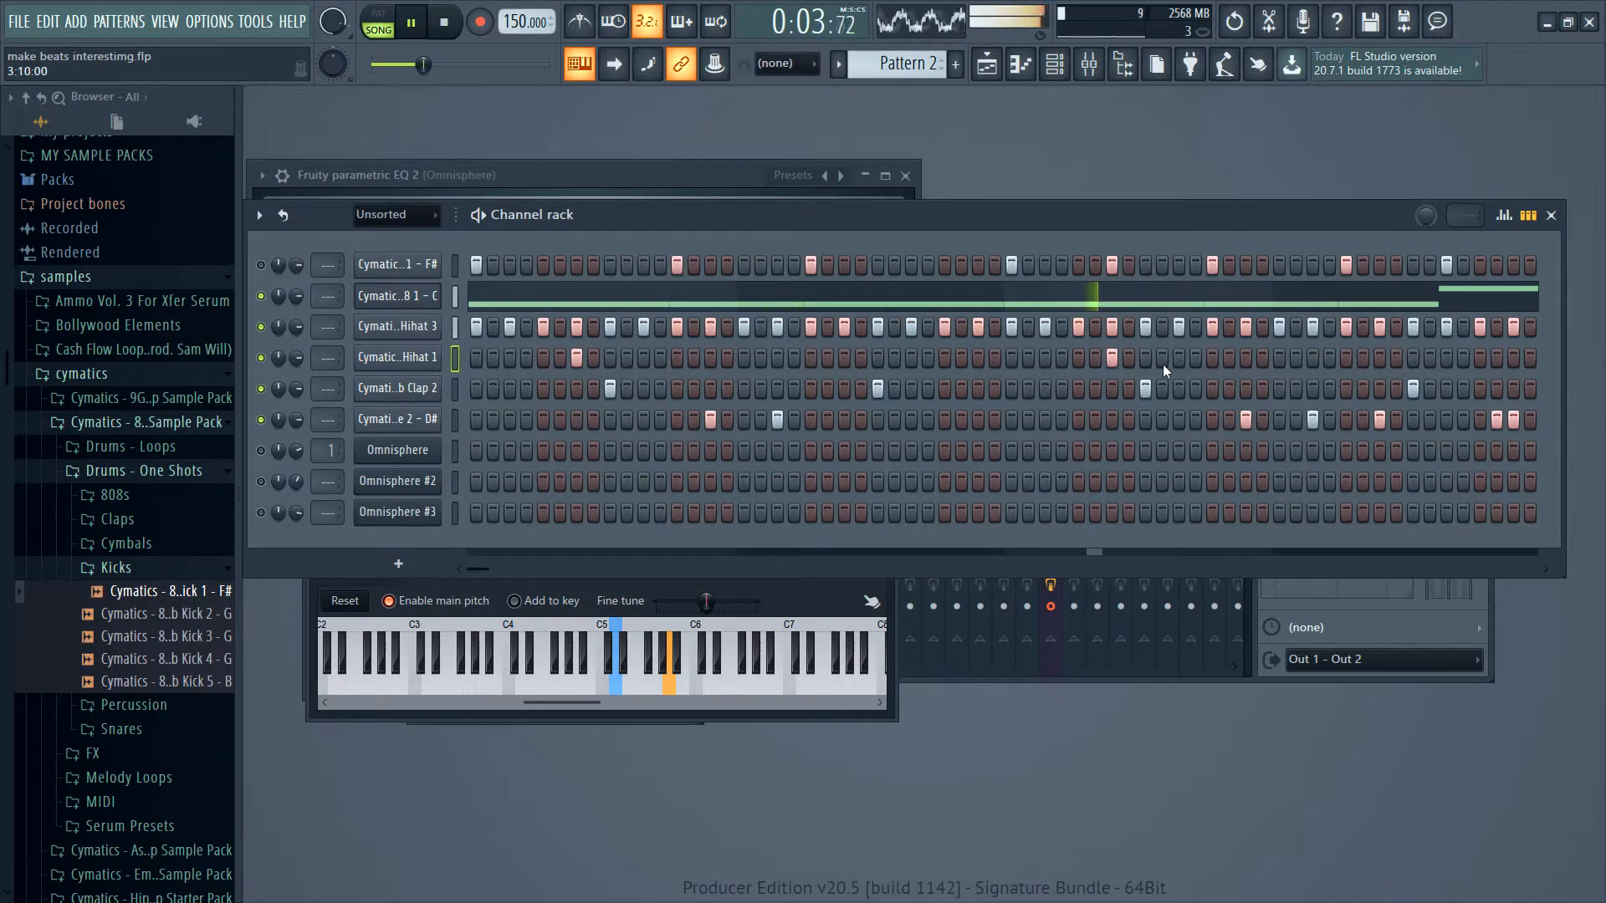
- Add a Hihat 1 hit on step 13 of bar 4 in Pattern 2, stop playback and open the kick channel's options
{"action": "left_click", "coordinate": [1476, 358]}
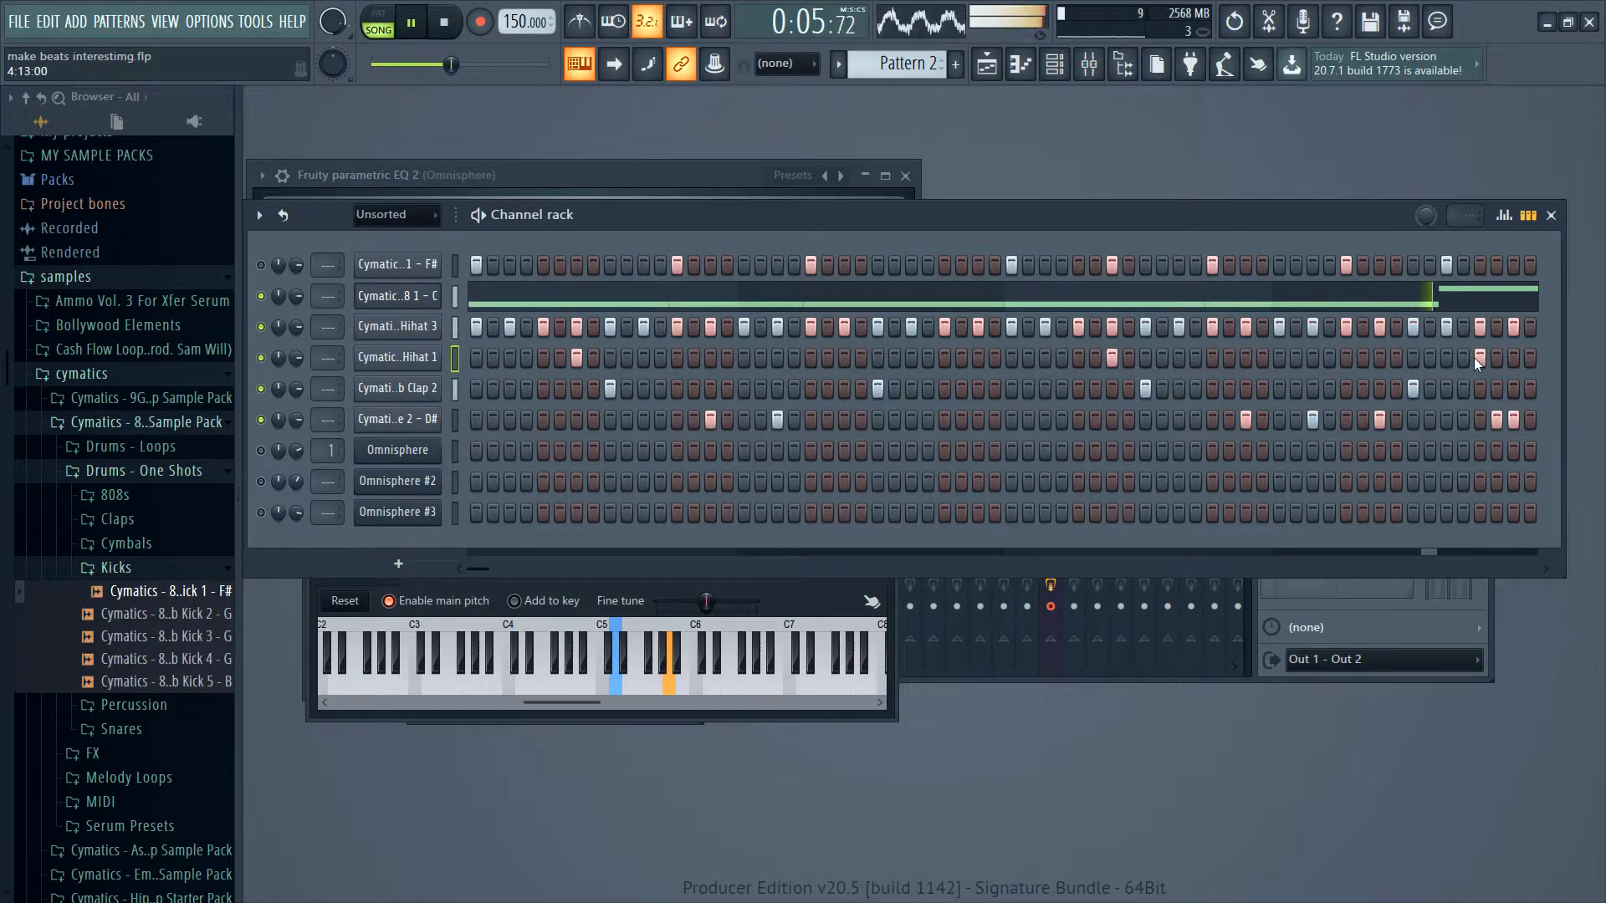
{"action": "key", "text": "space"}
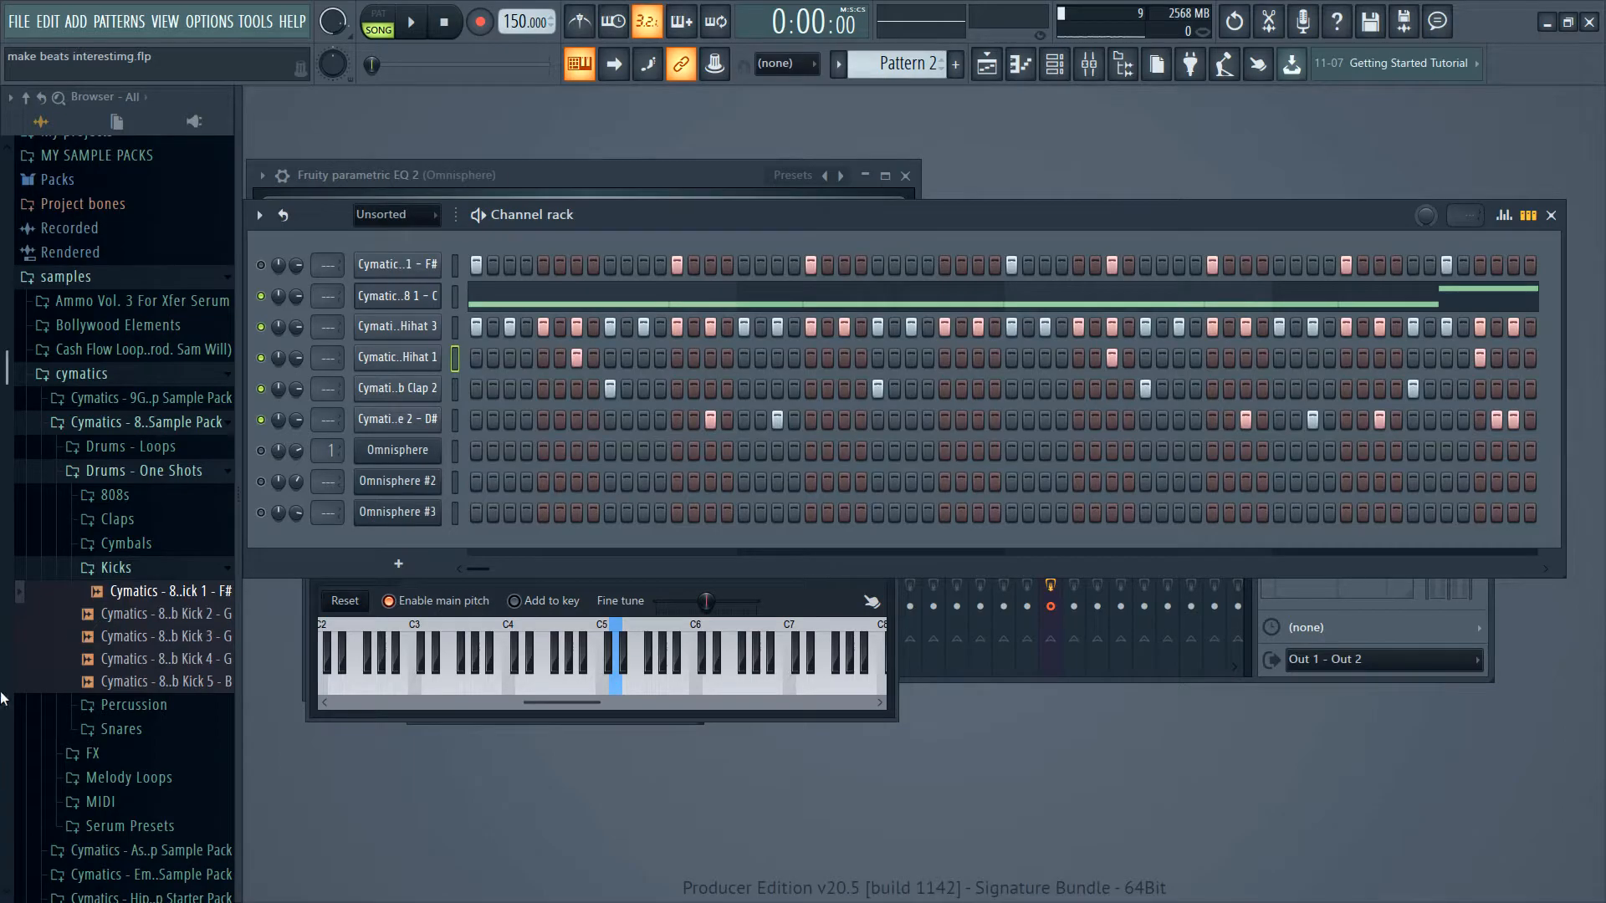
{"action": "right_click", "coordinate": [433, 267]}
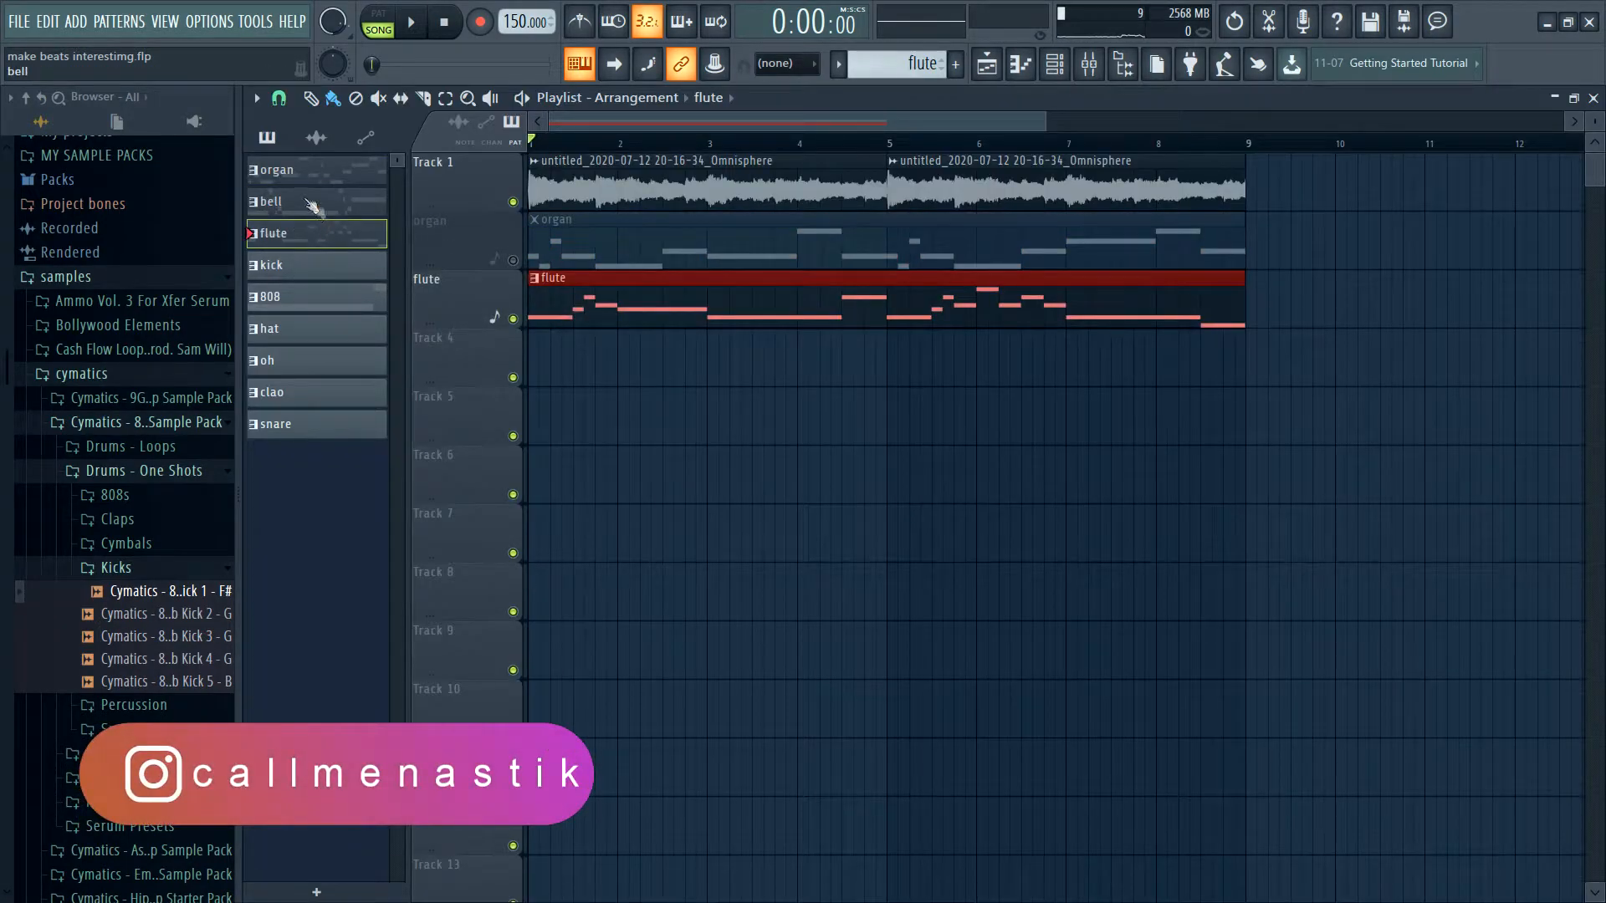
- Place the bell, kick, 808, hat, oh, clao and snare patterns on consecutive playlist tracks below the flute track
{"action": "left_click_drag", "start_coordinate": [311, 204], "coordinate": [462, 358]}
{"action": "left_click_drag", "start_coordinate": [311, 266], "coordinate": [463, 417]}
{"action": "left_click_drag", "start_coordinate": [312, 299], "coordinate": [462, 475]}
{"action": "left_click_drag", "start_coordinate": [313, 330], "coordinate": [463, 536]}
{"action": "left_click_drag", "start_coordinate": [315, 362], "coordinate": [462, 592]}
{"action": "left_click_drag", "start_coordinate": [321, 395], "coordinate": [463, 652]}
{"action": "left_click_drag", "start_coordinate": [318, 424], "coordinate": [463, 711]}
- Duplicate the six drum clips so they repeat from bar 5, and save the project
{"action": "left_click_drag", "start_coordinate": [810, 853], "coordinate": [627, 419]}
{"action": "key", "text": "ctrl+b"}
{"action": "key", "text": "ctrl+s"}
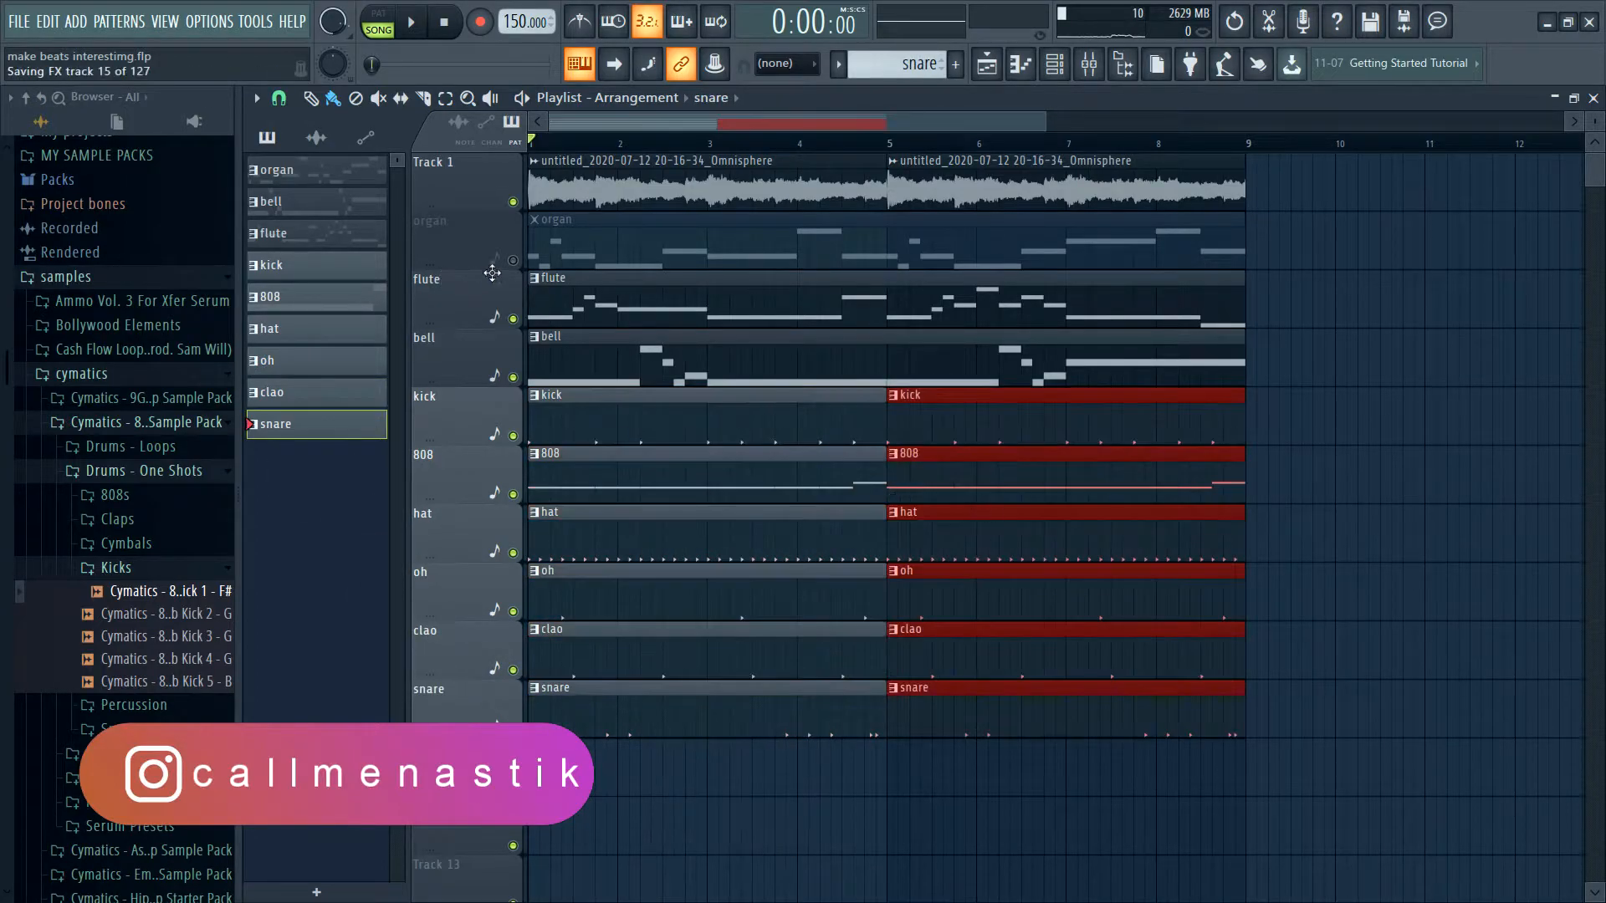
- Unmute the organ track and duplicate all playlist clips repeatedly along the timeline to extend the arrangement
{"action": "left_click", "coordinate": [514, 260]}
{"action": "scroll", "coordinate": [1114, 599], "scroll_direction": "down", "scroll_amount": 3}
{"action": "left_click_drag", "start_coordinate": [1068, 802], "coordinate": [531, 157]}
{"action": "key", "text": "ctrl+b"}
{"action": "key", "text": "ctrl+b"}
{"action": "key", "text": "ctrl+b"}
{"action": "key", "text": "ctrl+b"}
{"action": "key", "text": "ctrl+b"}
{"action": "key", "text": "ctrl+b"}
{"action": "key", "text": "ctrl+b"}
{"action": "key", "text": "ctrl+b"}
{"action": "key", "text": "ctrl+b"}
{"action": "key", "text": "ctrl+b"}
{"action": "key", "text": "ctrl+b"}
{"action": "key", "text": "ctrl+b"}
{"action": "key", "text": "ctrl+b"}
{"action": "key", "text": "ctrl+b"}
{"action": "key", "text": "ctrl+b"}
{"action": "key", "text": "ctrl+b"}
{"action": "key", "text": "ctrl+b"}
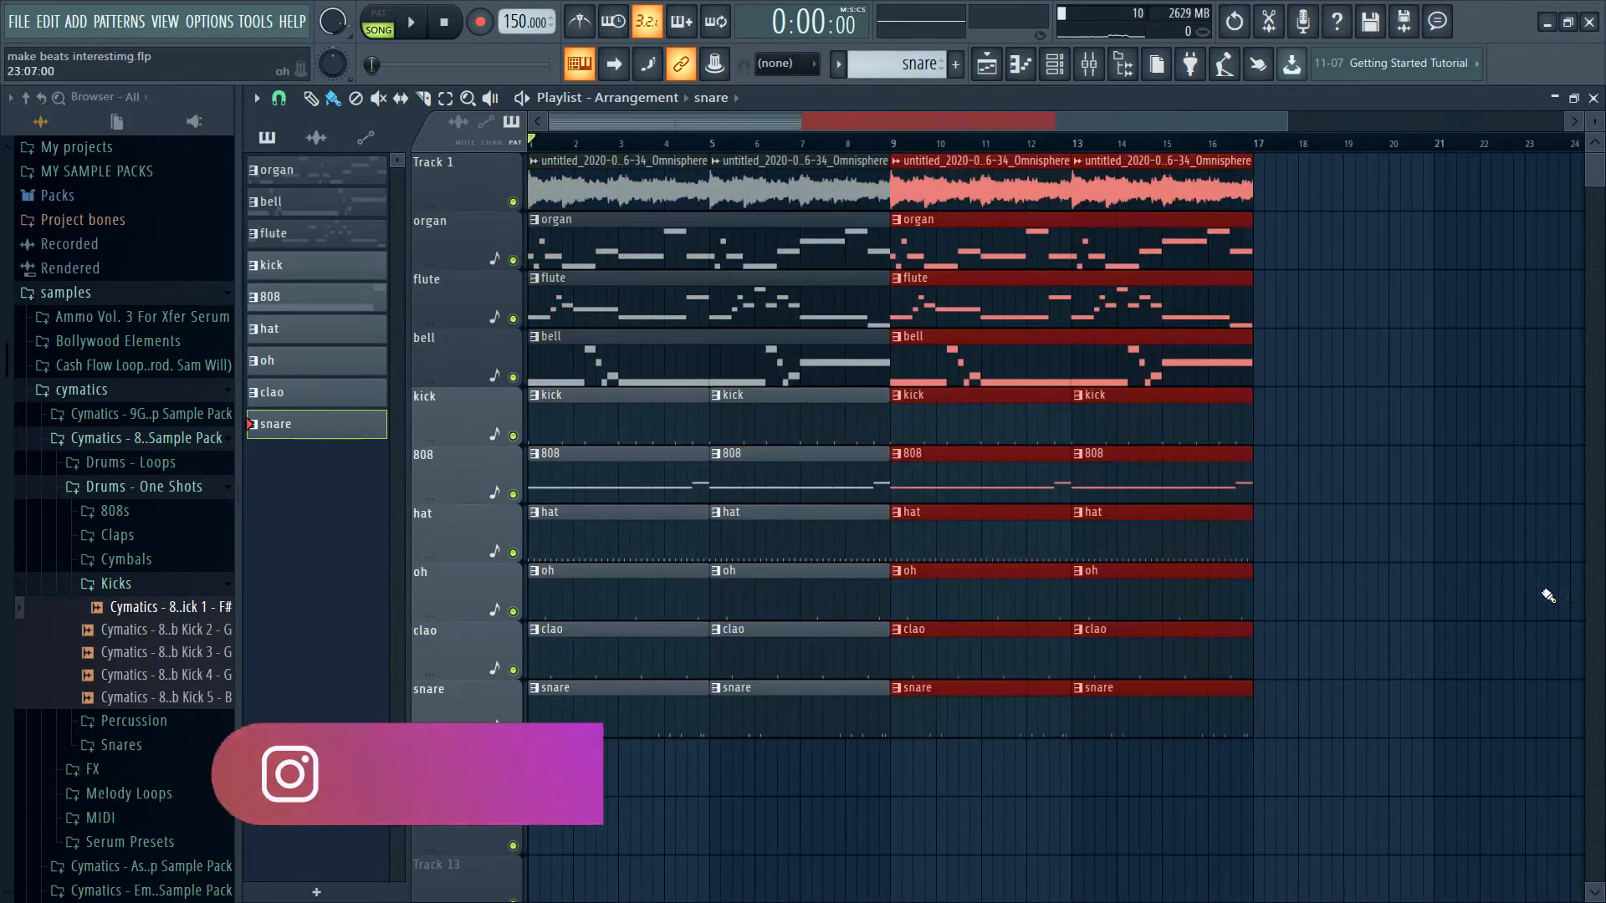
- Undo the last three clip duplications at the end of the arrangement
{"action": "left_click", "coordinate": [1424, 143]}
{"action": "key", "text": "ctrl+alt+z"}
{"action": "key", "text": "ctrl+alt+z"}
{"action": "key", "text": "ctrl+alt+z"}
- Delete the organ, flute, bell and all drum clips from bars 1 to 8, leaving only the Omnisphere audio there
{"action": "scroll", "coordinate": [1261, 381], "scroll_direction": "down", "scroll_amount": 3}
{"action": "left_click", "coordinate": [1243, 144]}
{"action": "scroll", "coordinate": [1088, 251], "scroll_direction": "down", "scroll_amount": 3}
{"action": "scroll", "coordinate": [577, 180], "scroll_direction": "up", "scroll_amount": 4}
{"action": "left_click_drag", "start_coordinate": [573, 143], "coordinate": [532, 144]}
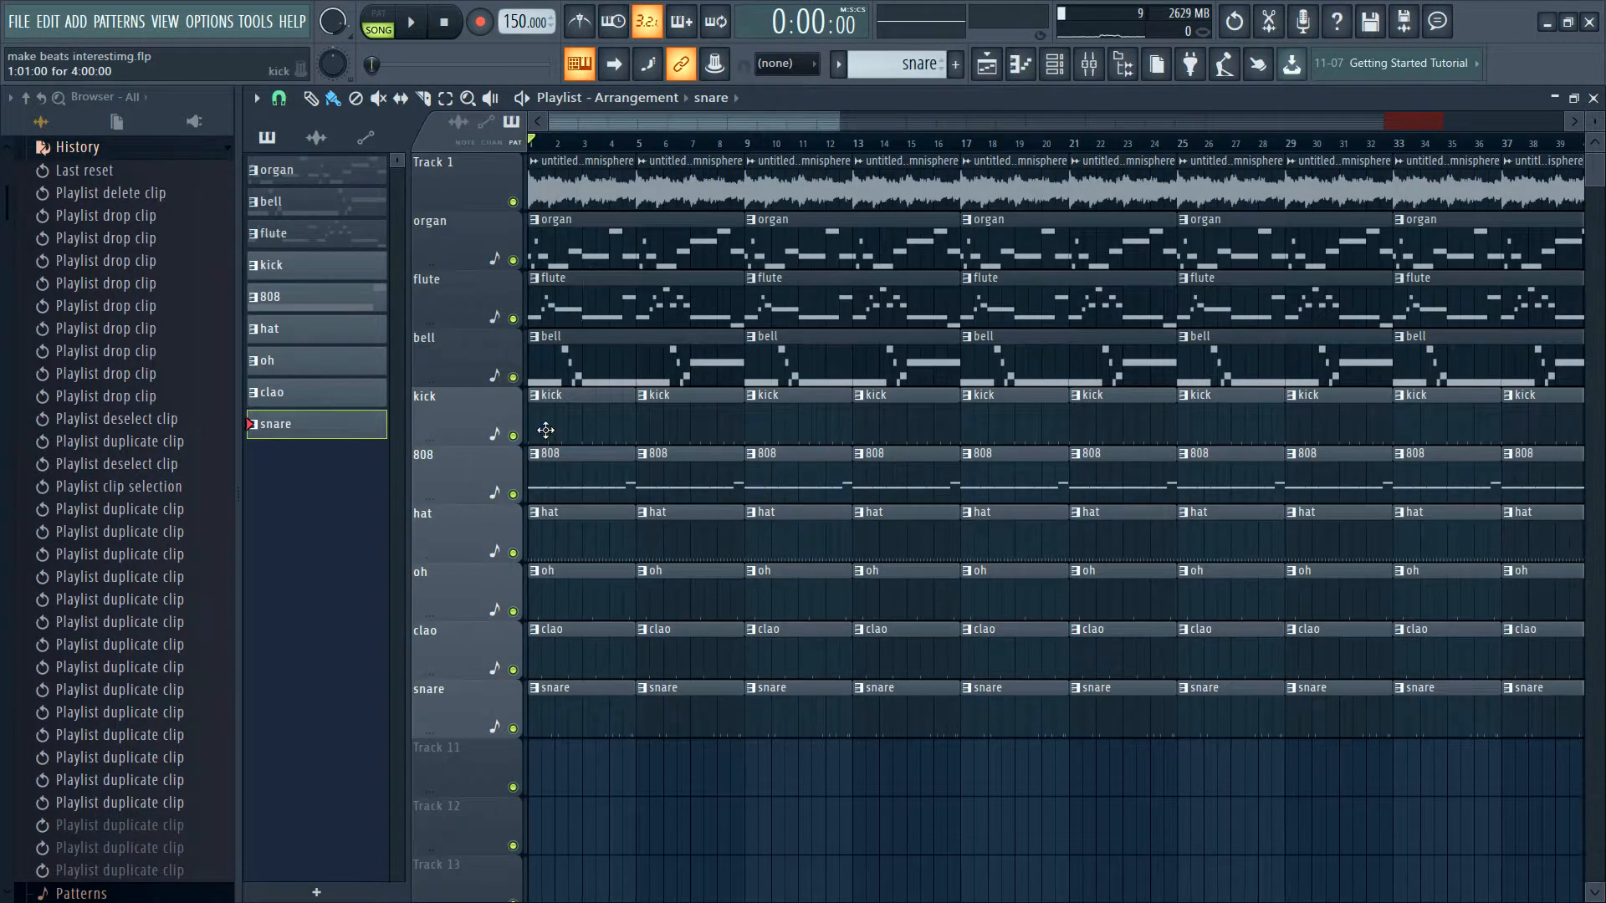
{"action": "left_click_drag", "start_coordinate": [839, 122], "coordinate": [1546, 140]}
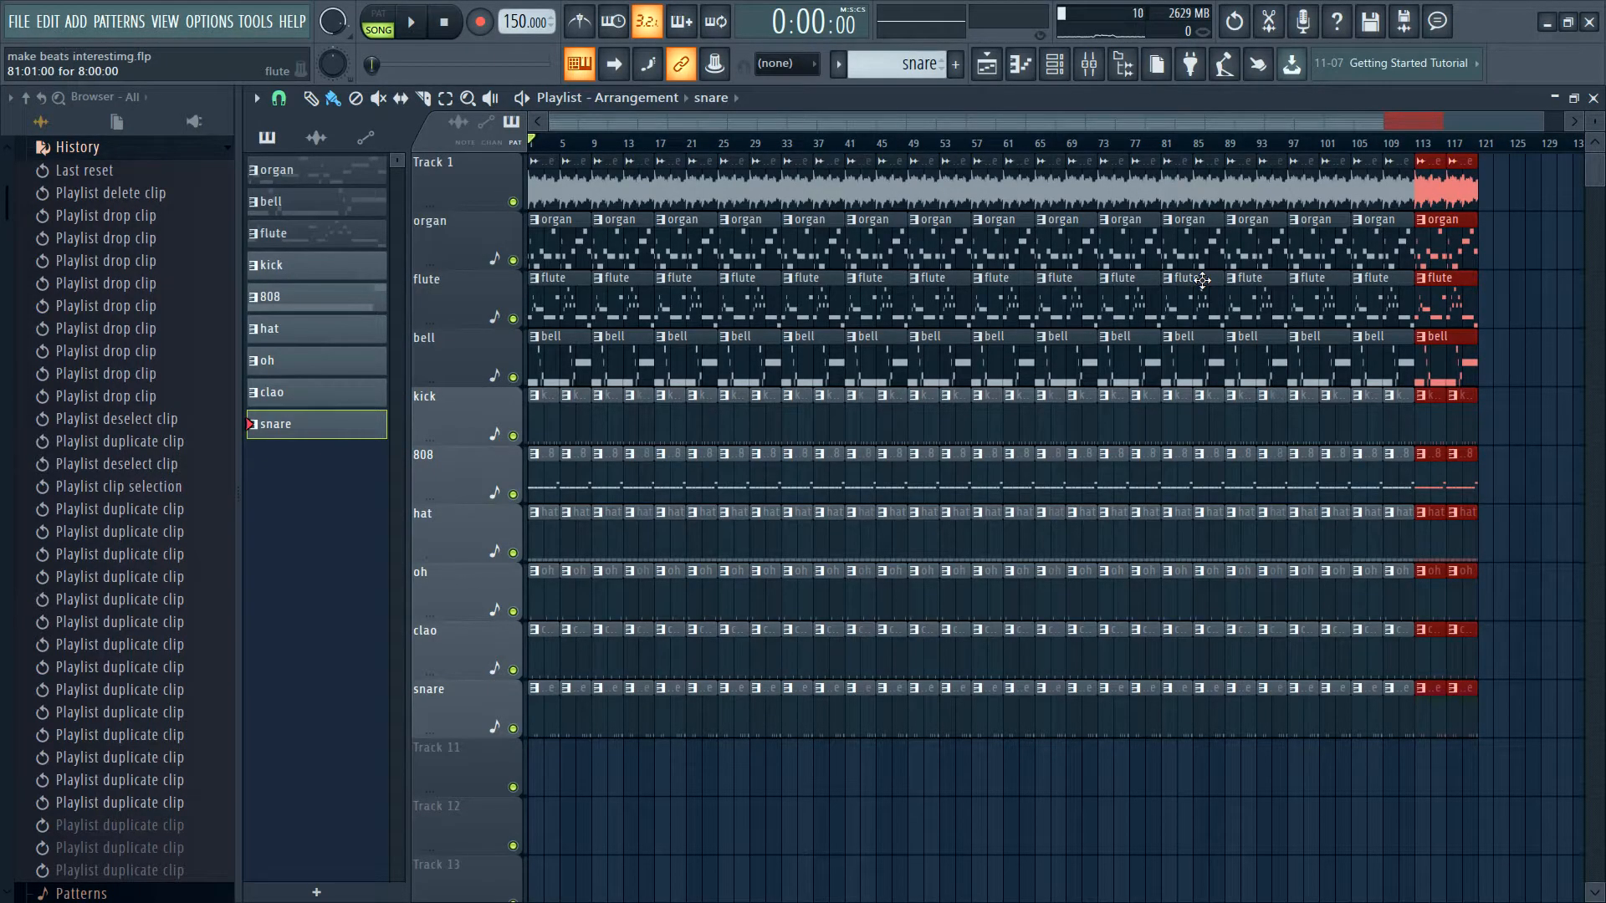
{"action": "scroll", "coordinate": [633, 153], "scroll_direction": "up", "scroll_amount": 4}
{"action": "scroll", "coordinate": [633, 153], "scroll_direction": "up", "scroll_amount": 3}
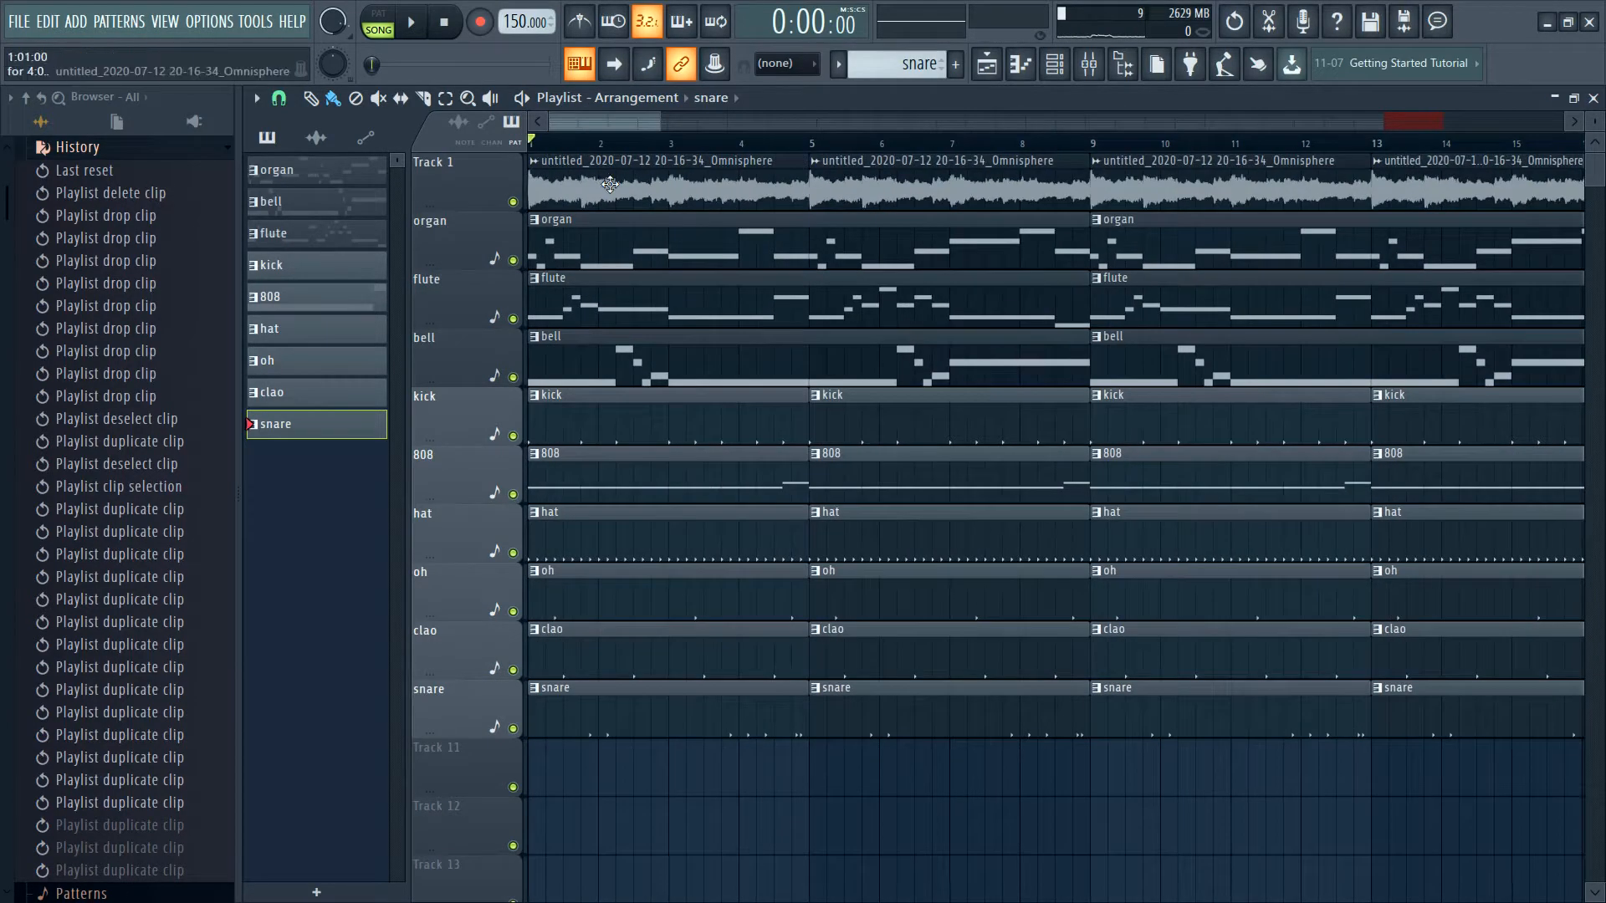
{"action": "mouse_move", "coordinate": [639, 242]}
{"action": "left_mouse_down"}
{"action": "mouse_move", "coordinate": [630, 753]}
{"action": "mouse_move", "coordinate": [925, 585]}
{"action": "mouse_move", "coordinate": [907, 405]}
{"action": "left_mouse_up"}
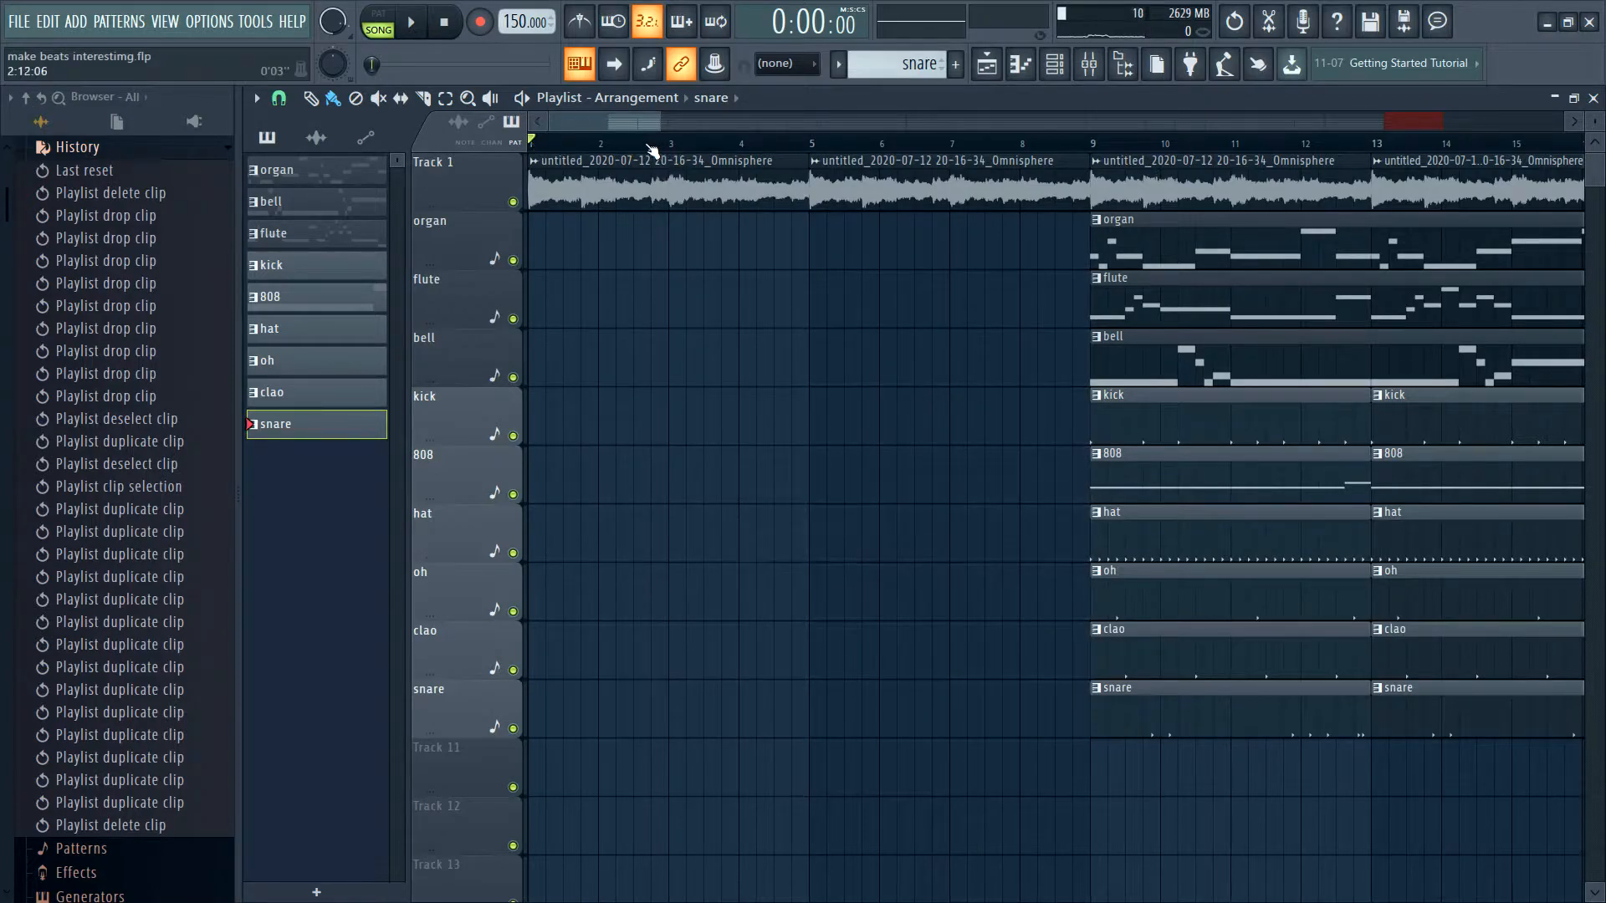
- Play the intro from bar 1 to check the melody on its own up to bar 9
{"action": "key", "text": "space"}
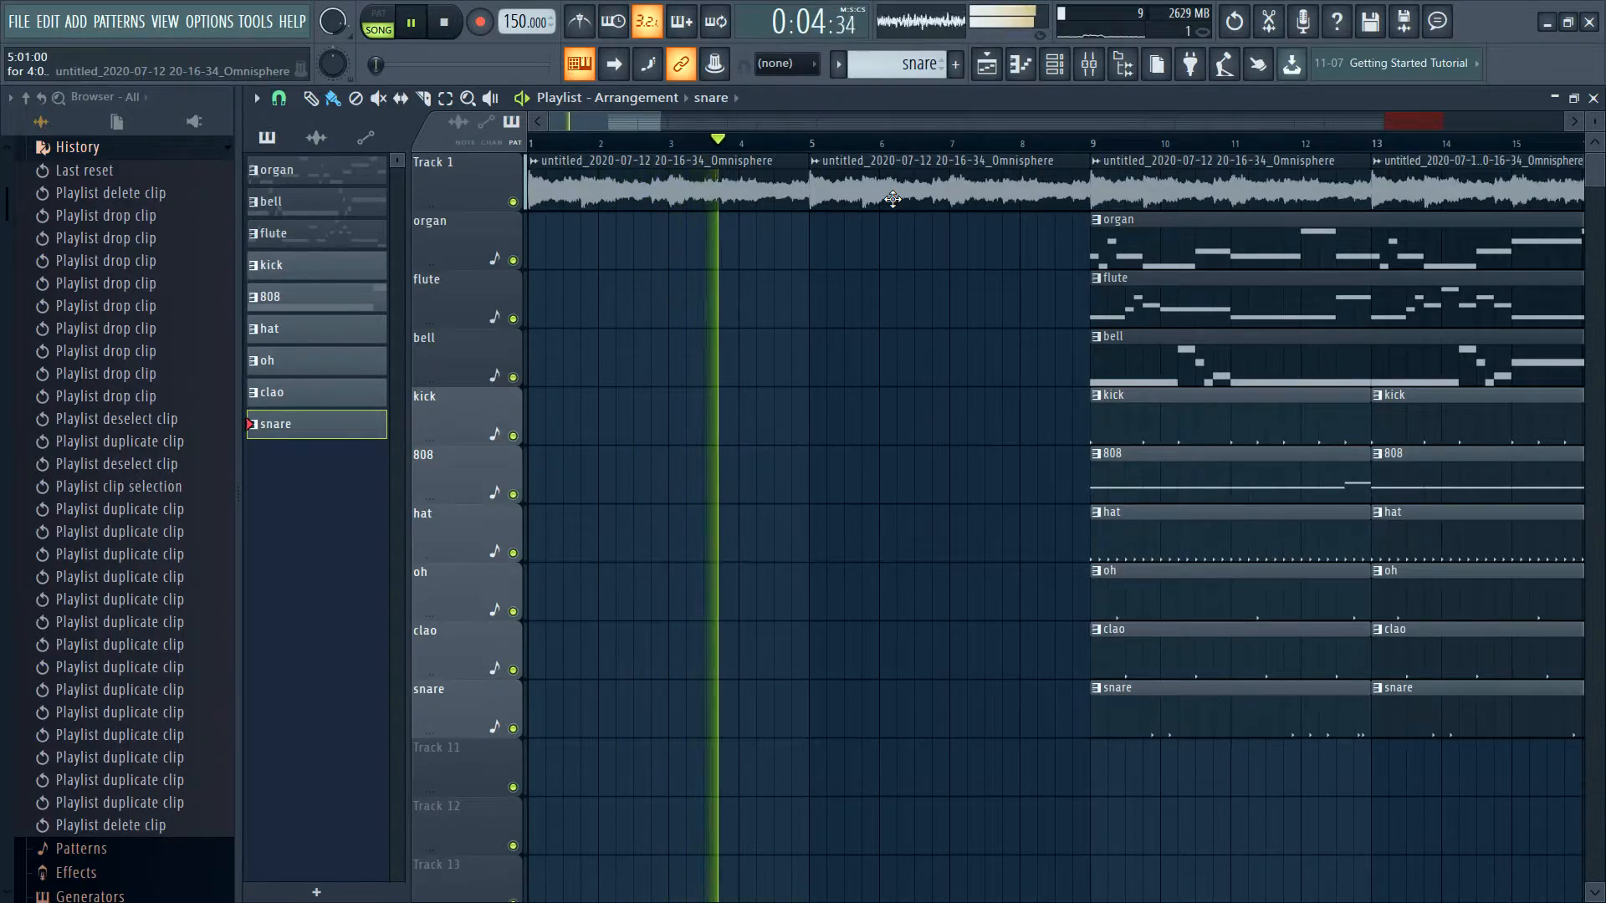
{"action": "left_click", "coordinate": [810, 331], "text": "ctrl"}
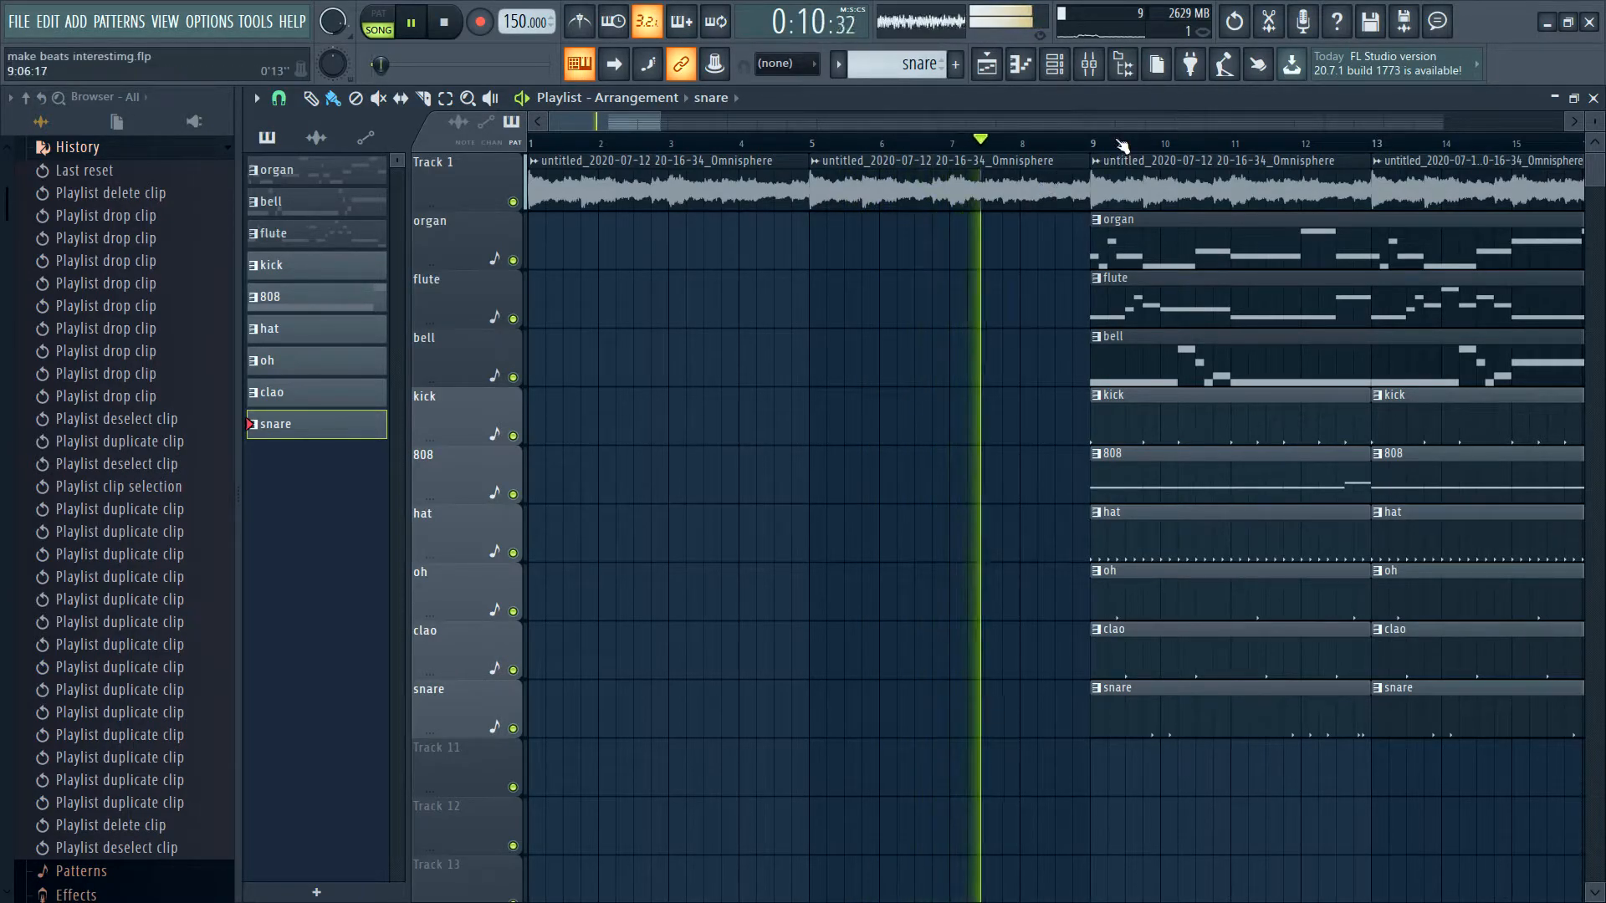
{"action": "scroll", "coordinate": [1093, 278], "scroll_direction": "up", "scroll_amount": 3}
{"action": "key", "text": "space"}
- Delete the organ, flute and bell clips from bars 9 to 16, keeping the audio and drums
{"action": "scroll", "coordinate": [1112, 276], "scroll_direction": "down", "scroll_amount": 4}
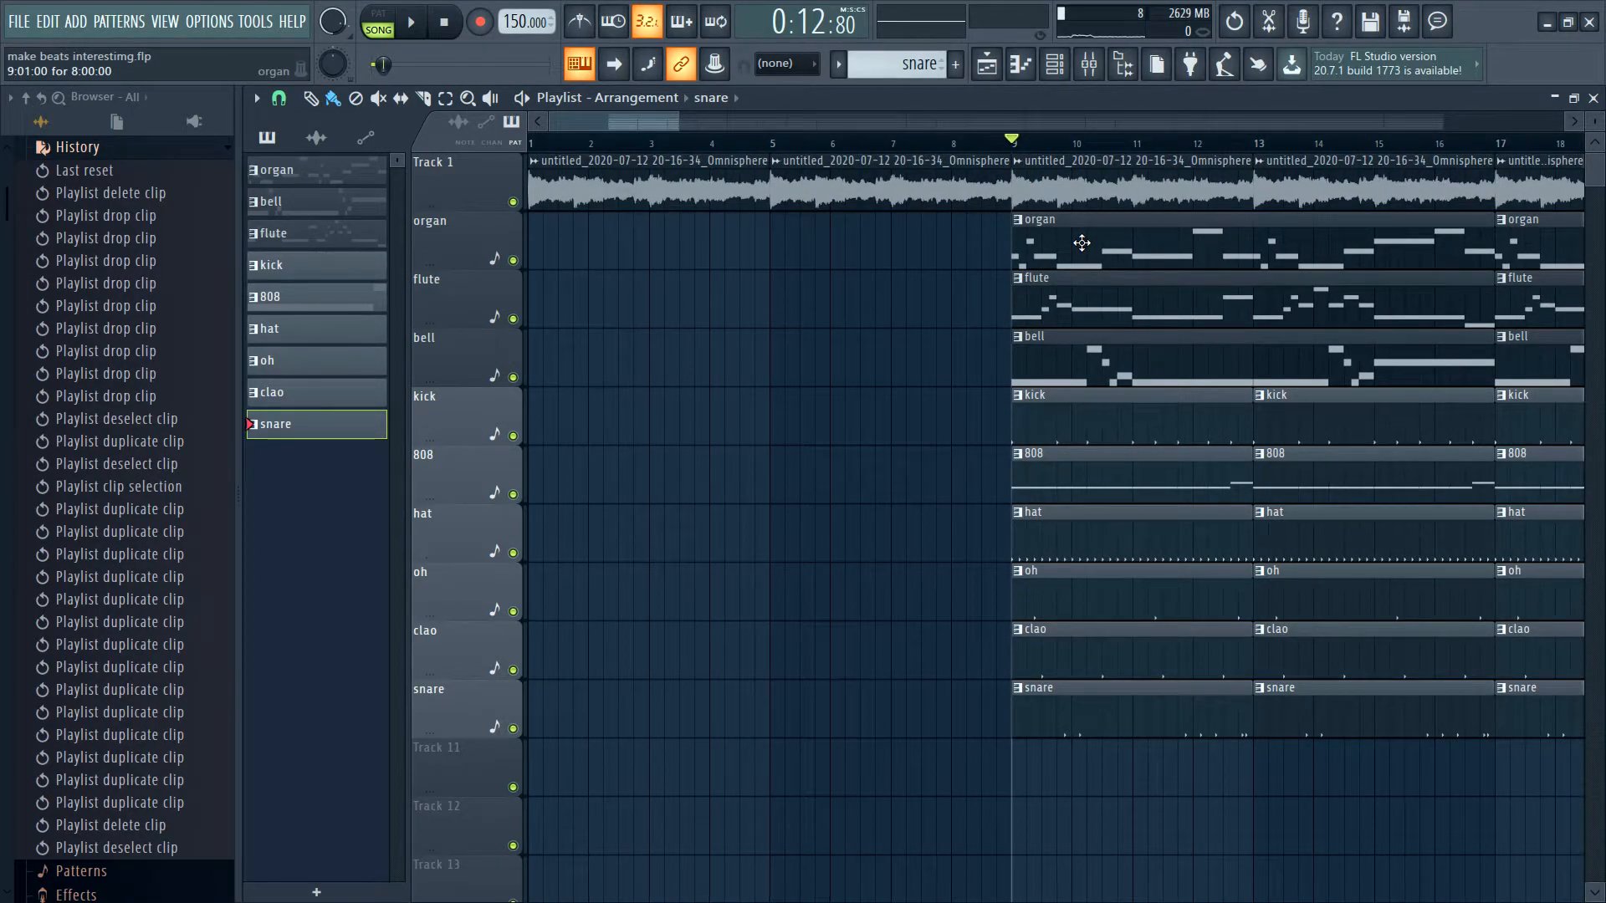
{"action": "scroll", "coordinate": [1081, 242], "scroll_direction": "down", "scroll_amount": 1}
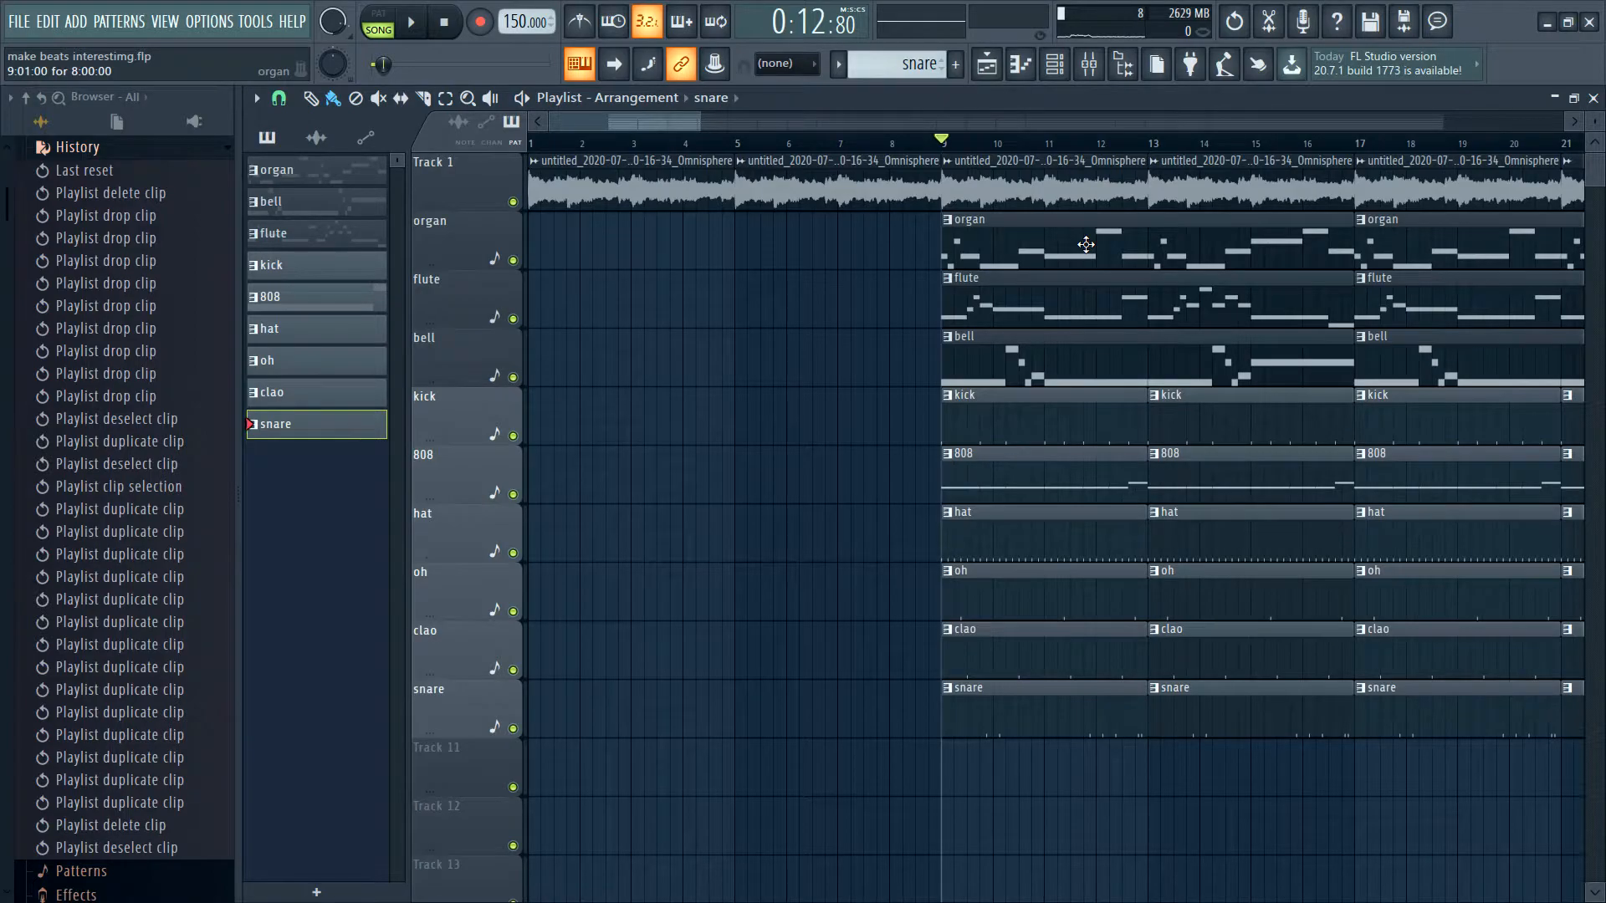
{"action": "scroll", "coordinate": [1045, 234], "scroll_direction": "up", "scroll_amount": 1}
{"action": "scroll", "coordinate": [931, 168], "scroll_direction": "up", "scroll_amount": 1}
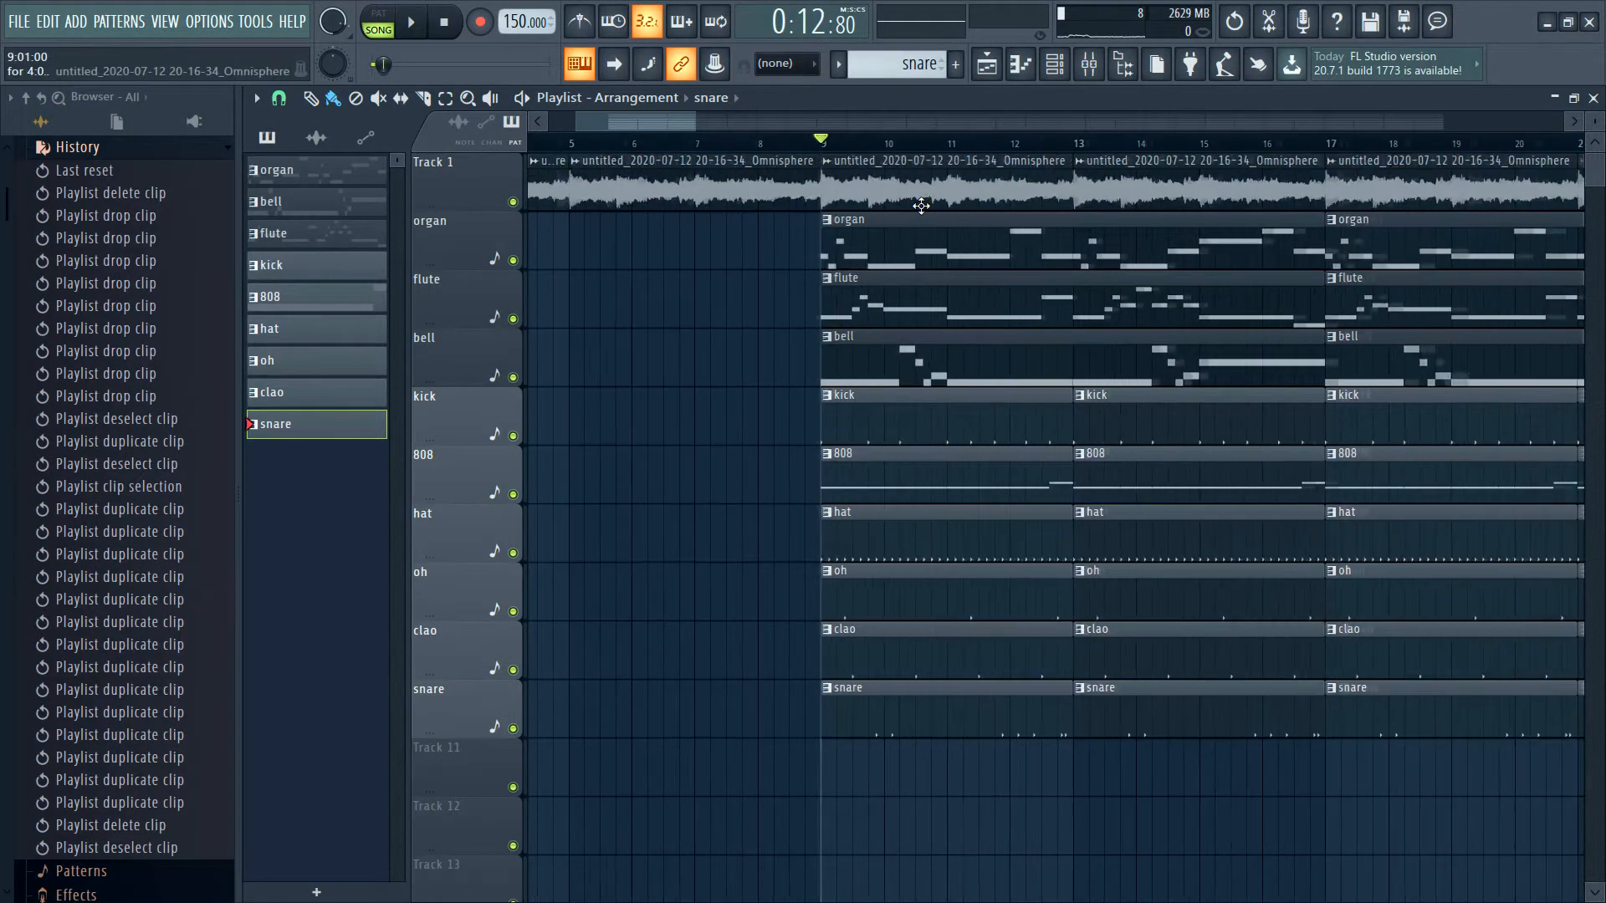
{"action": "scroll", "coordinate": [929, 183], "scroll_direction": "up", "scroll_amount": 2}
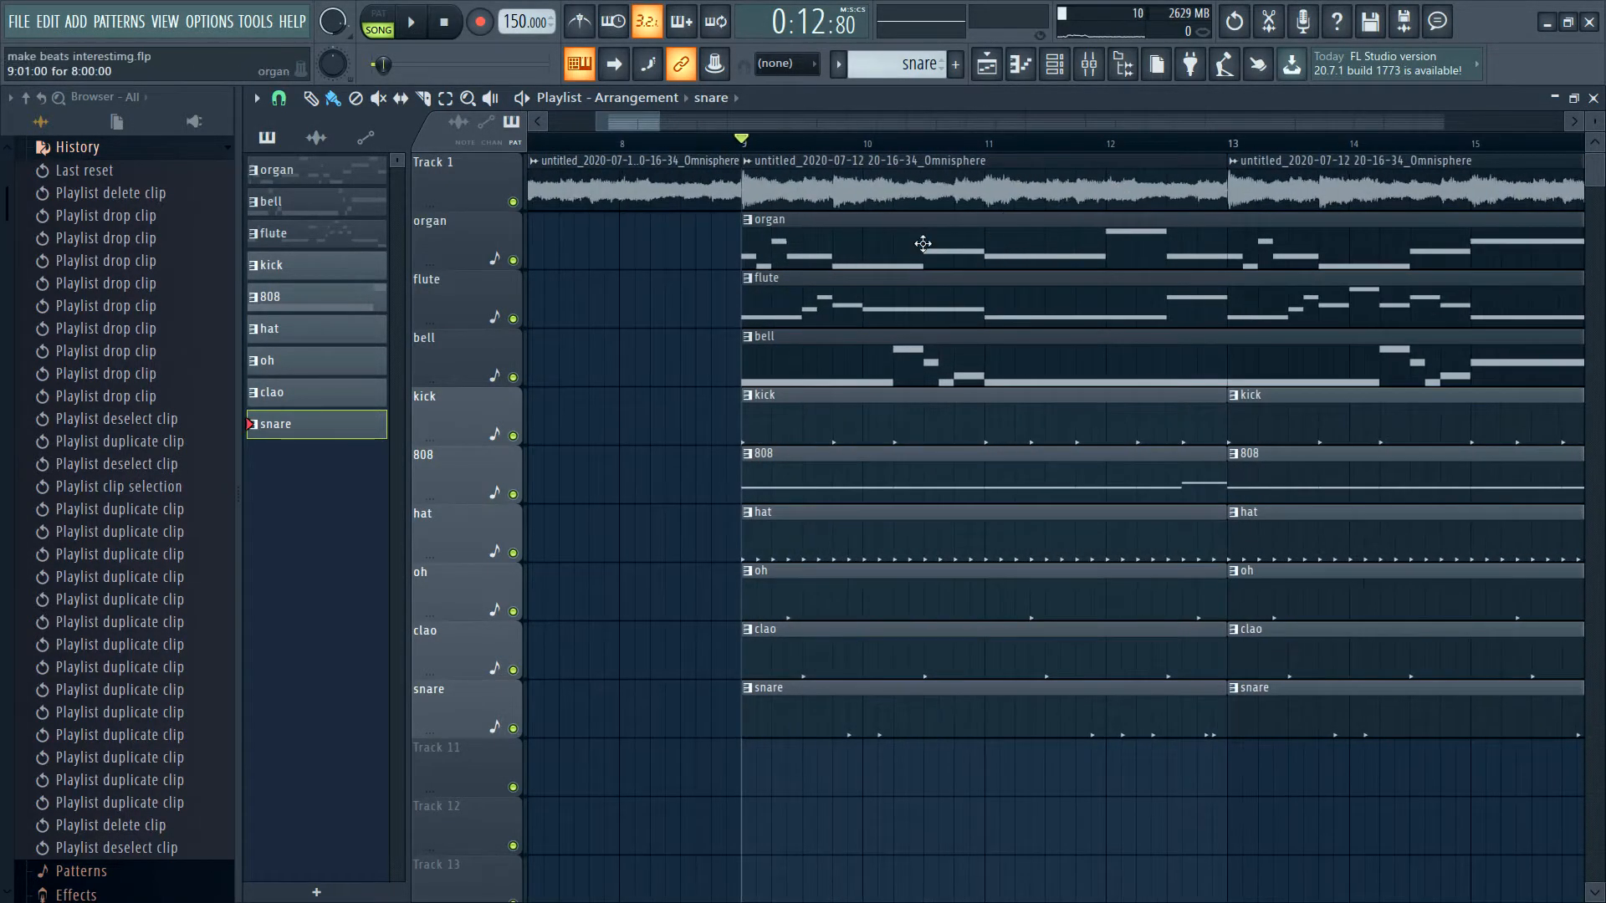
{"action": "right_click", "coordinate": [926, 244]}
{"action": "right_click", "coordinate": [820, 291]}
{"action": "right_click", "coordinate": [1028, 346]}
- Collapse the project history list in the browser and delete the kick and 808 clips from bars 17 to 24
{"action": "scroll", "coordinate": [1104, 319], "scroll_direction": "down", "scroll_amount": 4}
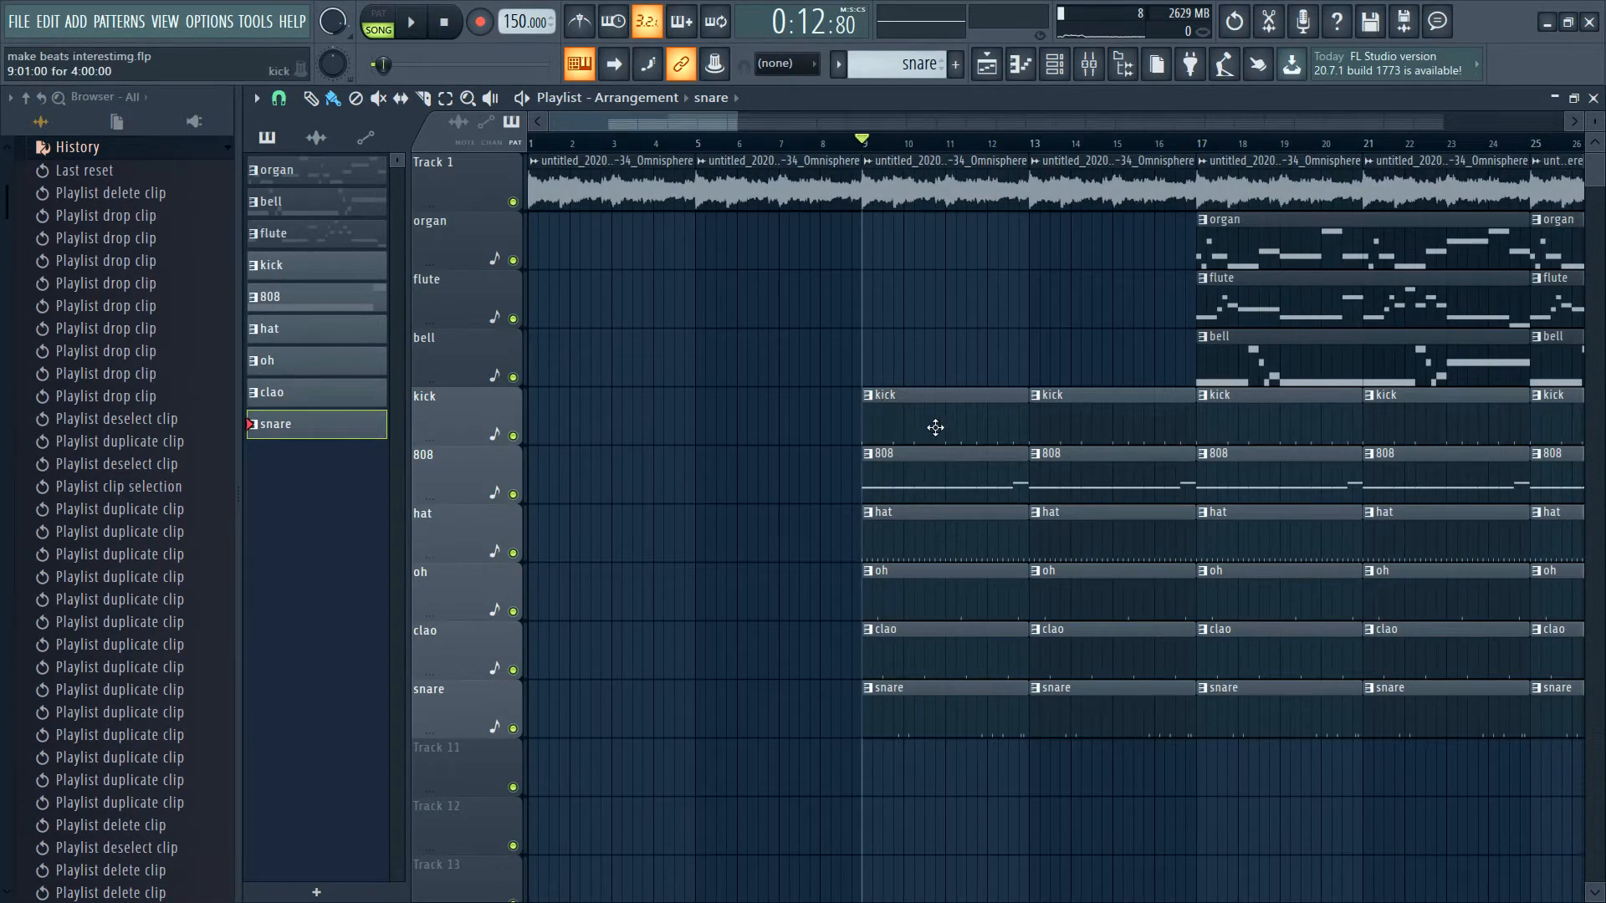
{"action": "scroll", "coordinate": [740, 581], "scroll_direction": "down", "scroll_amount": 1}
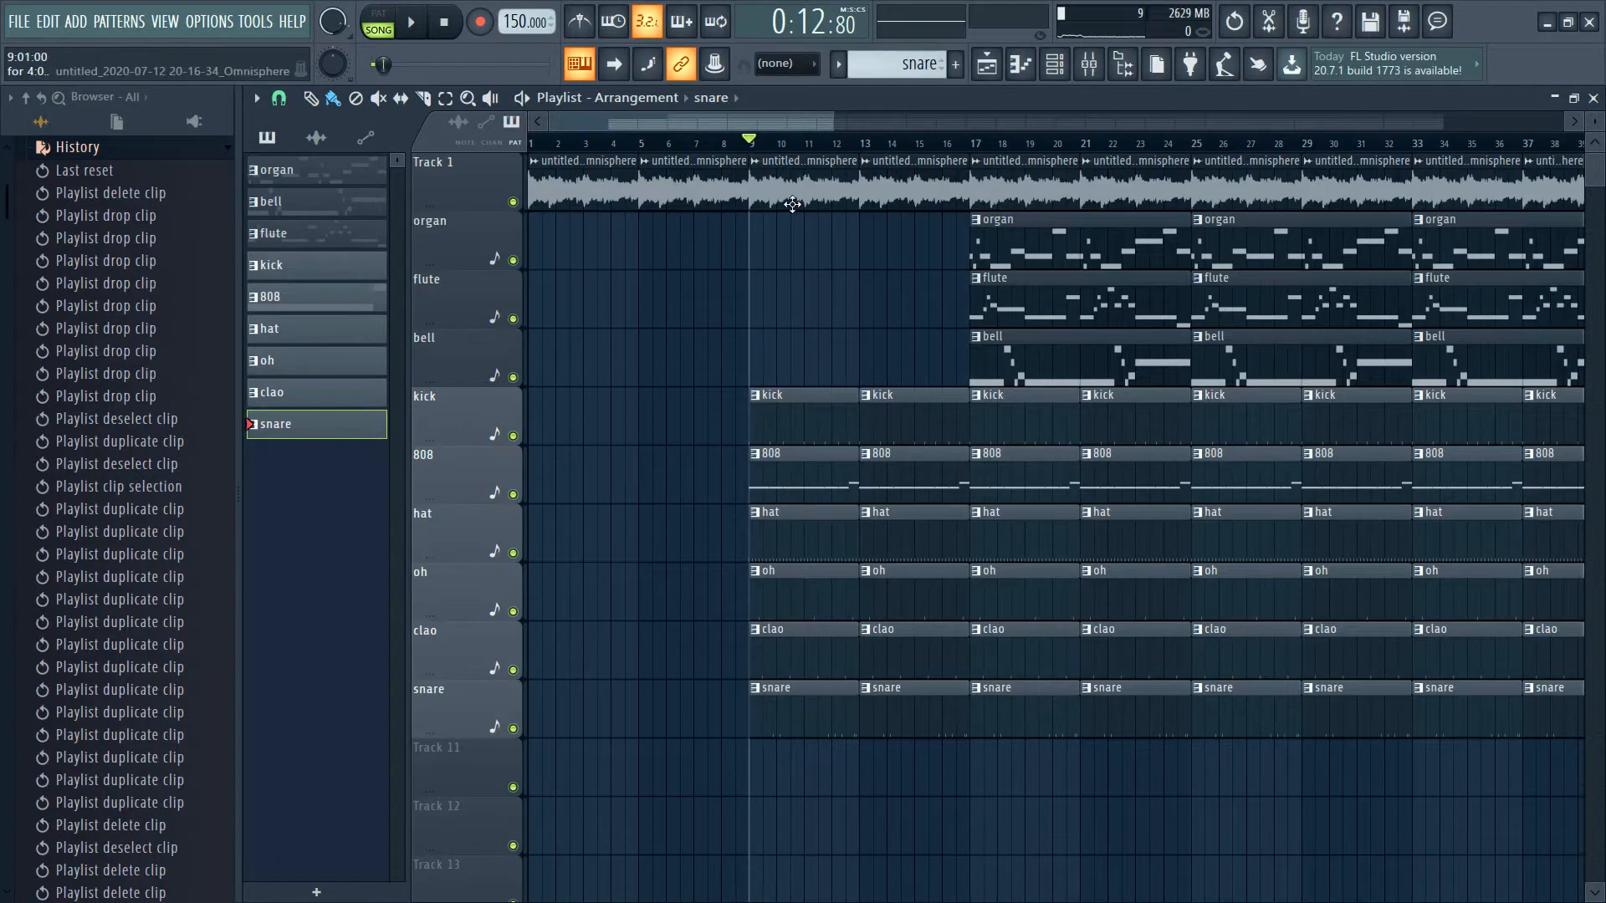
{"action": "scroll", "coordinate": [842, 232], "scroll_direction": "up", "scroll_amount": 4}
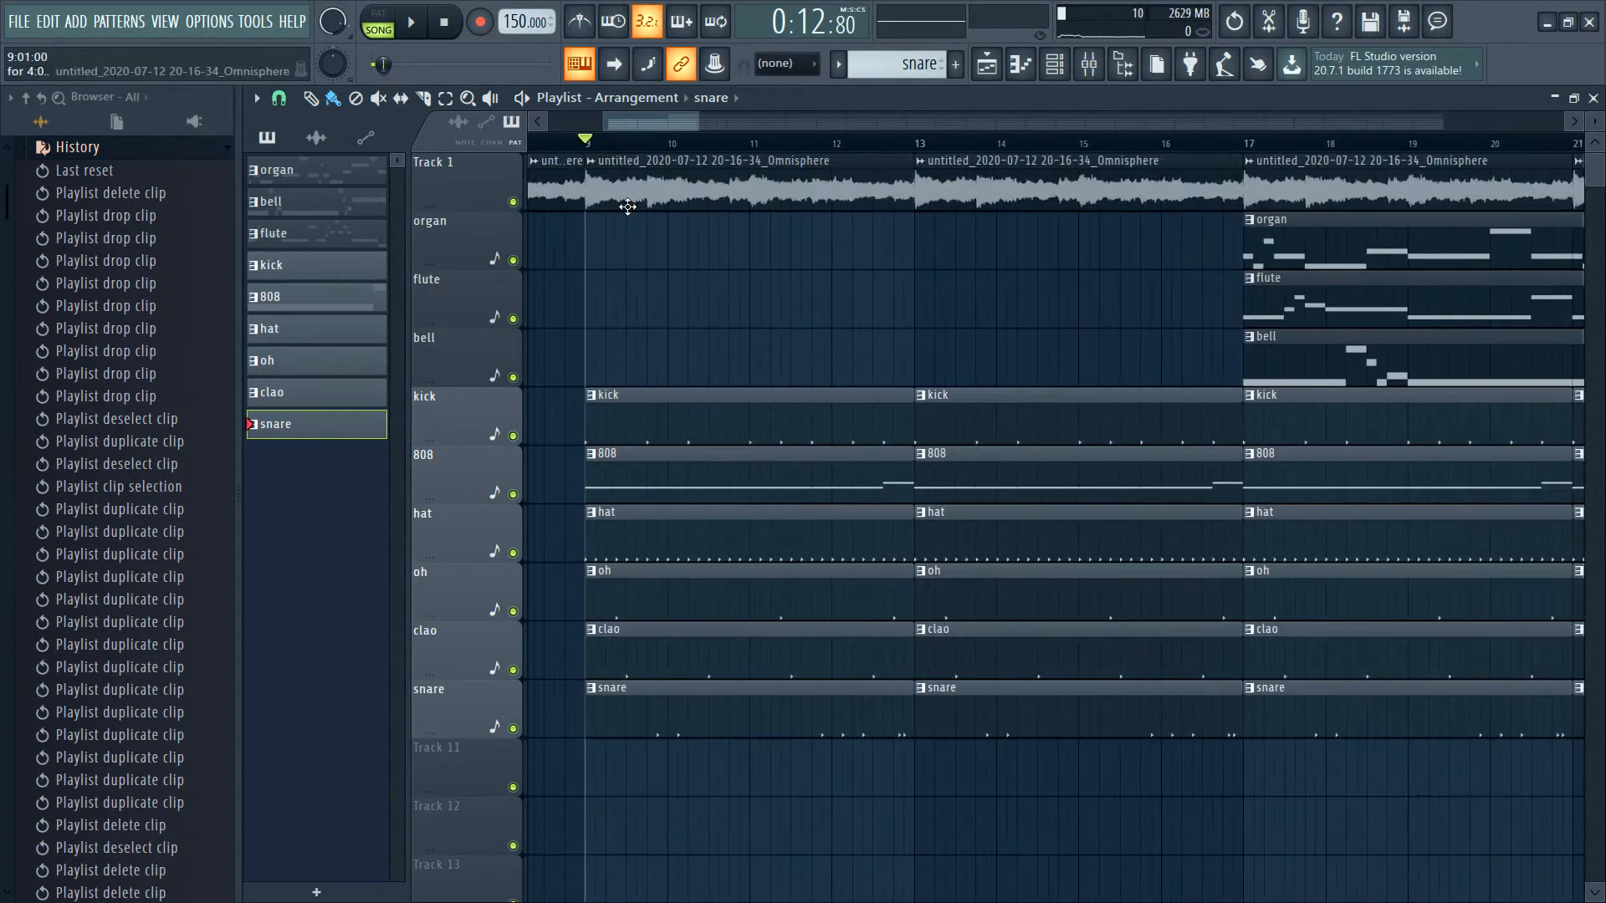
{"action": "scroll", "coordinate": [825, 308], "scroll_direction": "down", "scroll_amount": 2}
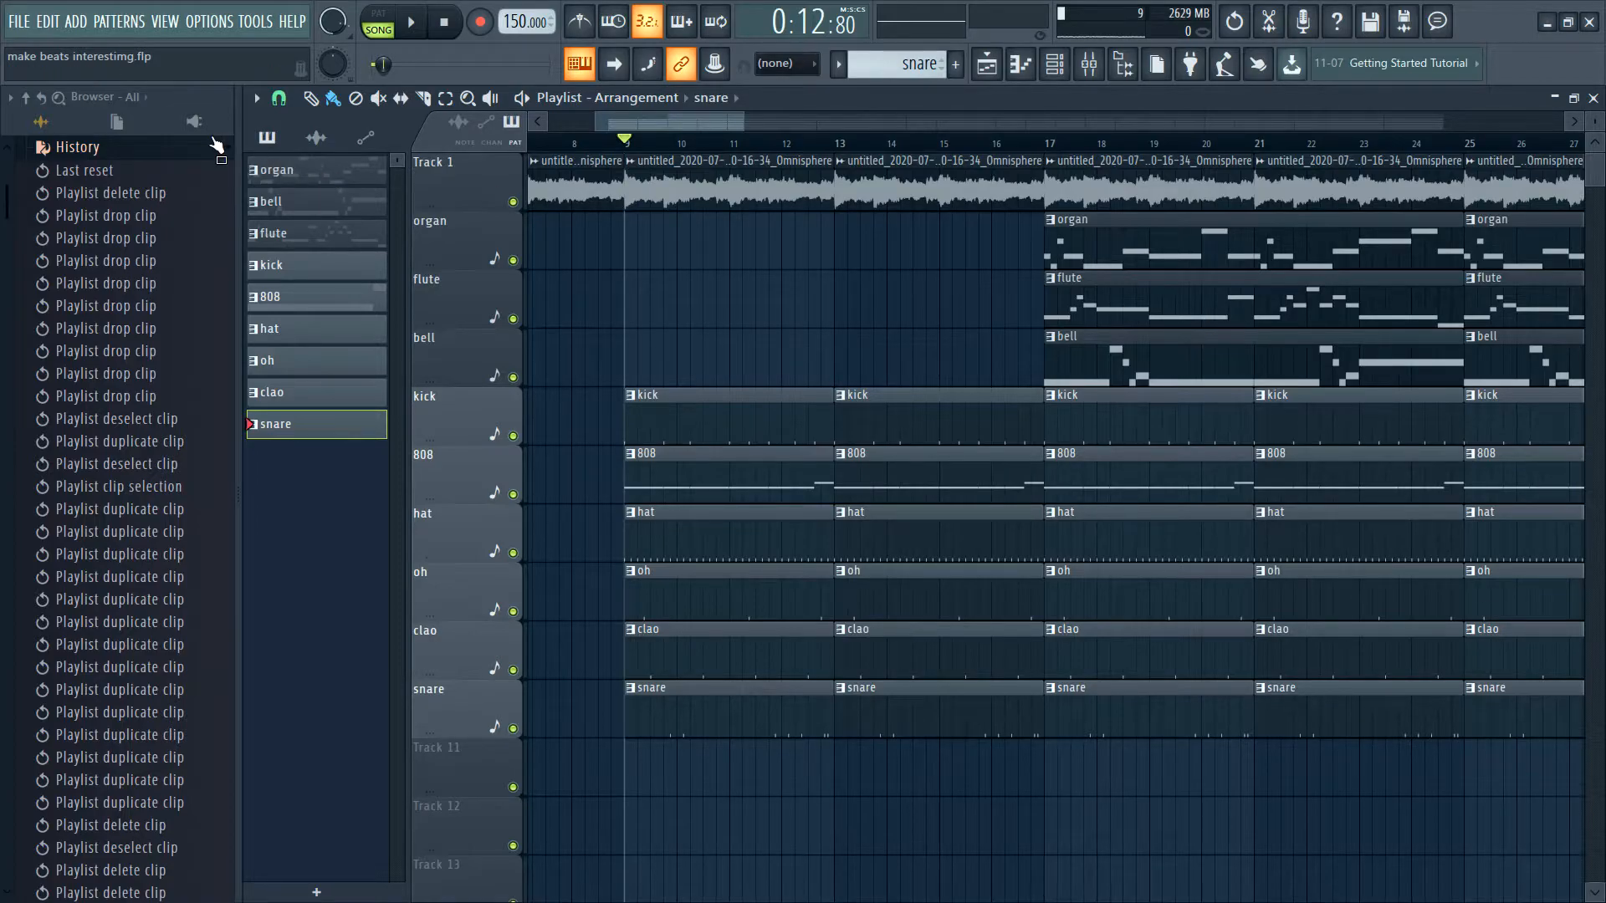
{"action": "left_click", "coordinate": [184, 148]}
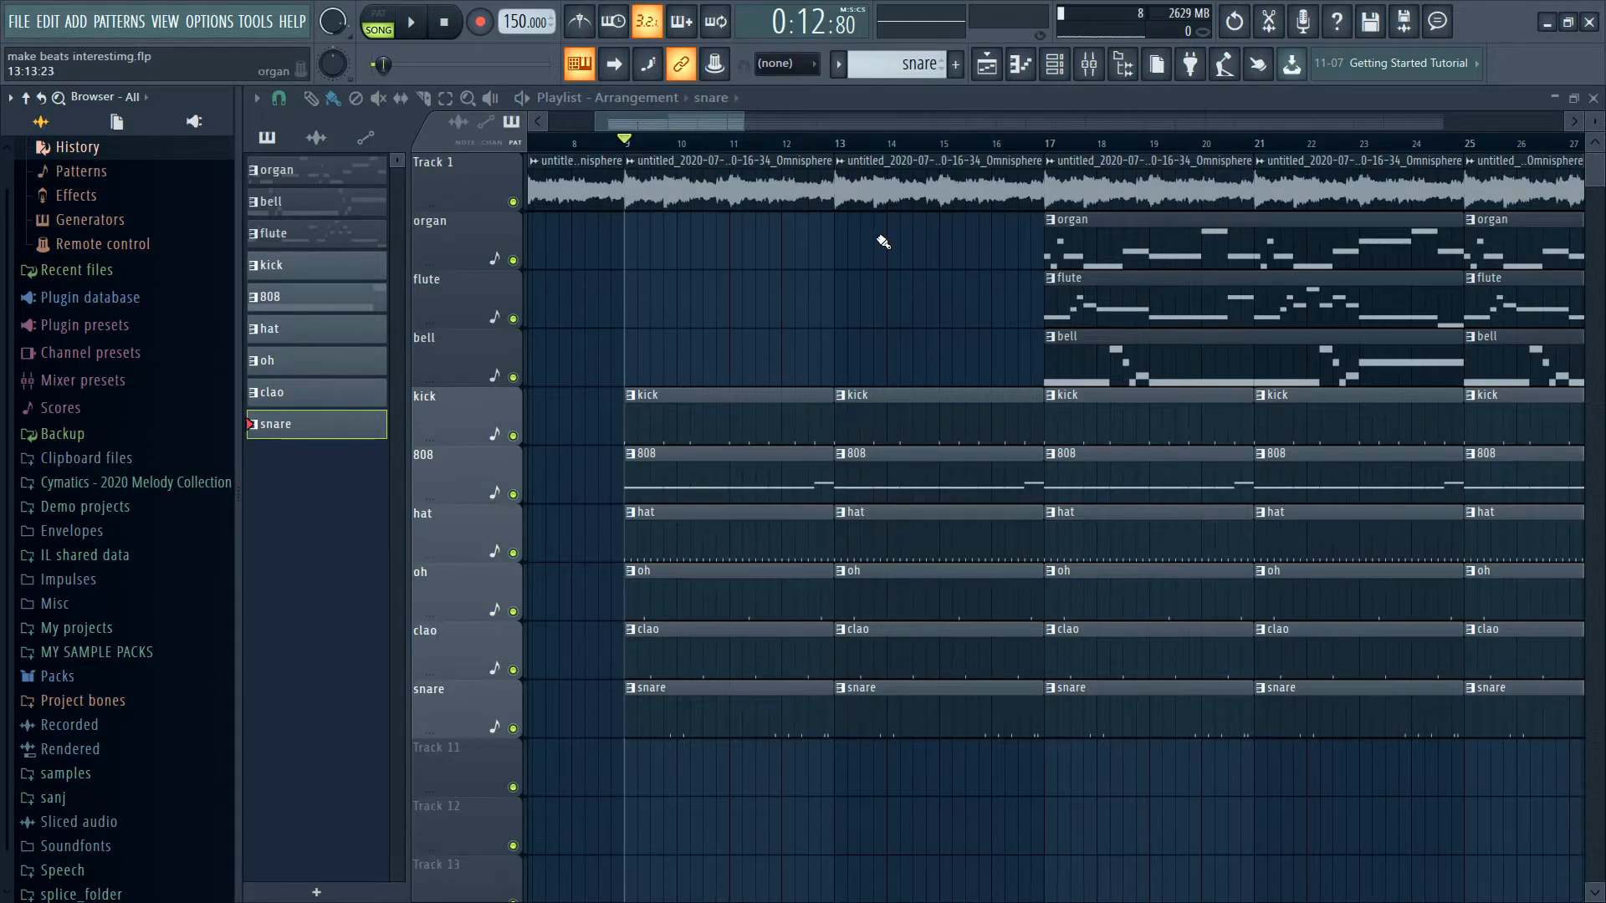
{"action": "scroll", "coordinate": [871, 242], "scroll_direction": "down", "scroll_amount": 3}
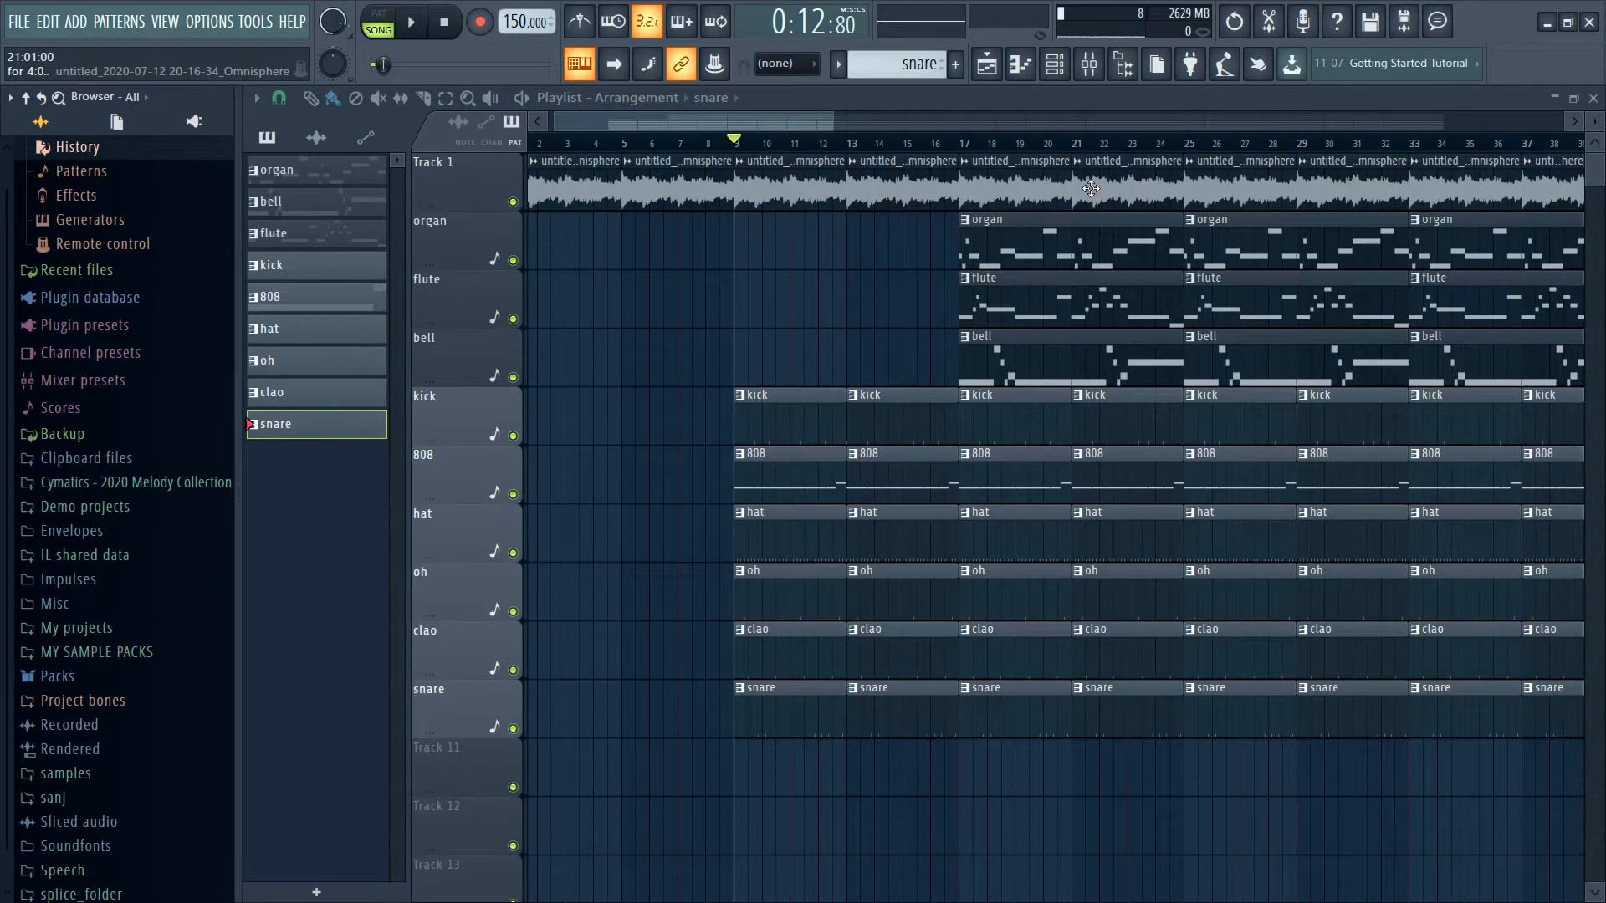
{"action": "scroll", "coordinate": [1088, 176], "scroll_direction": "down", "scroll_amount": 1}
{"action": "left_click", "coordinate": [944, 144]}
{"action": "scroll", "coordinate": [1062, 336], "scroll_direction": "up", "scroll_amount": 2}
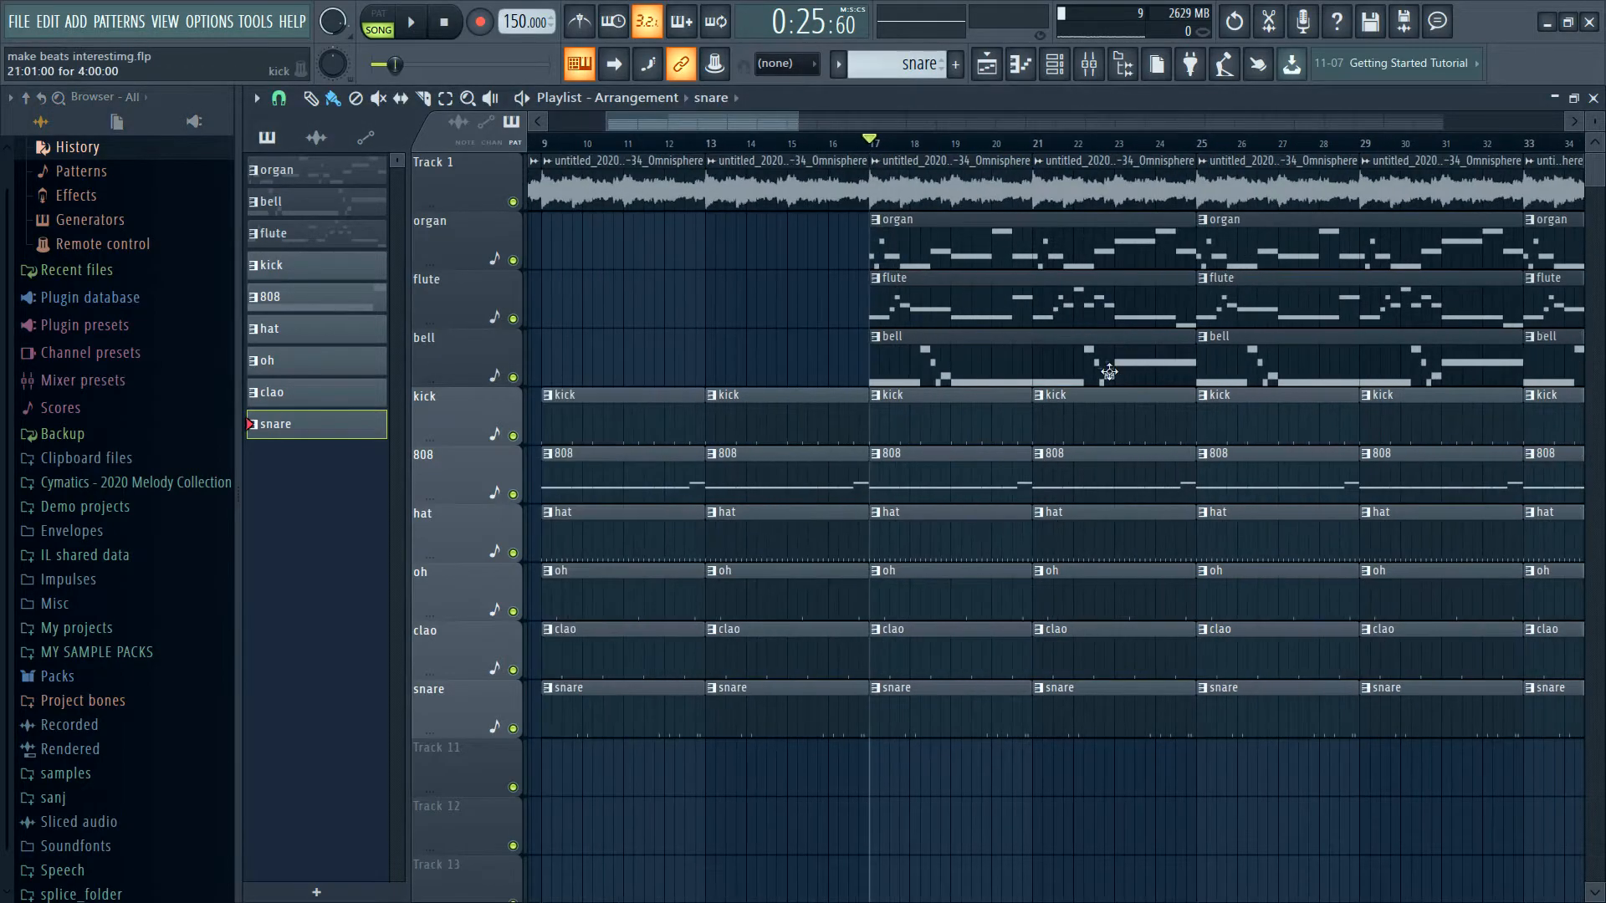
{"action": "right_click", "coordinate": [963, 417]}
{"action": "right_click", "coordinate": [1068, 420]}
{"action": "right_click", "coordinate": [1104, 463]}
{"action": "right_click", "coordinate": [995, 468]}
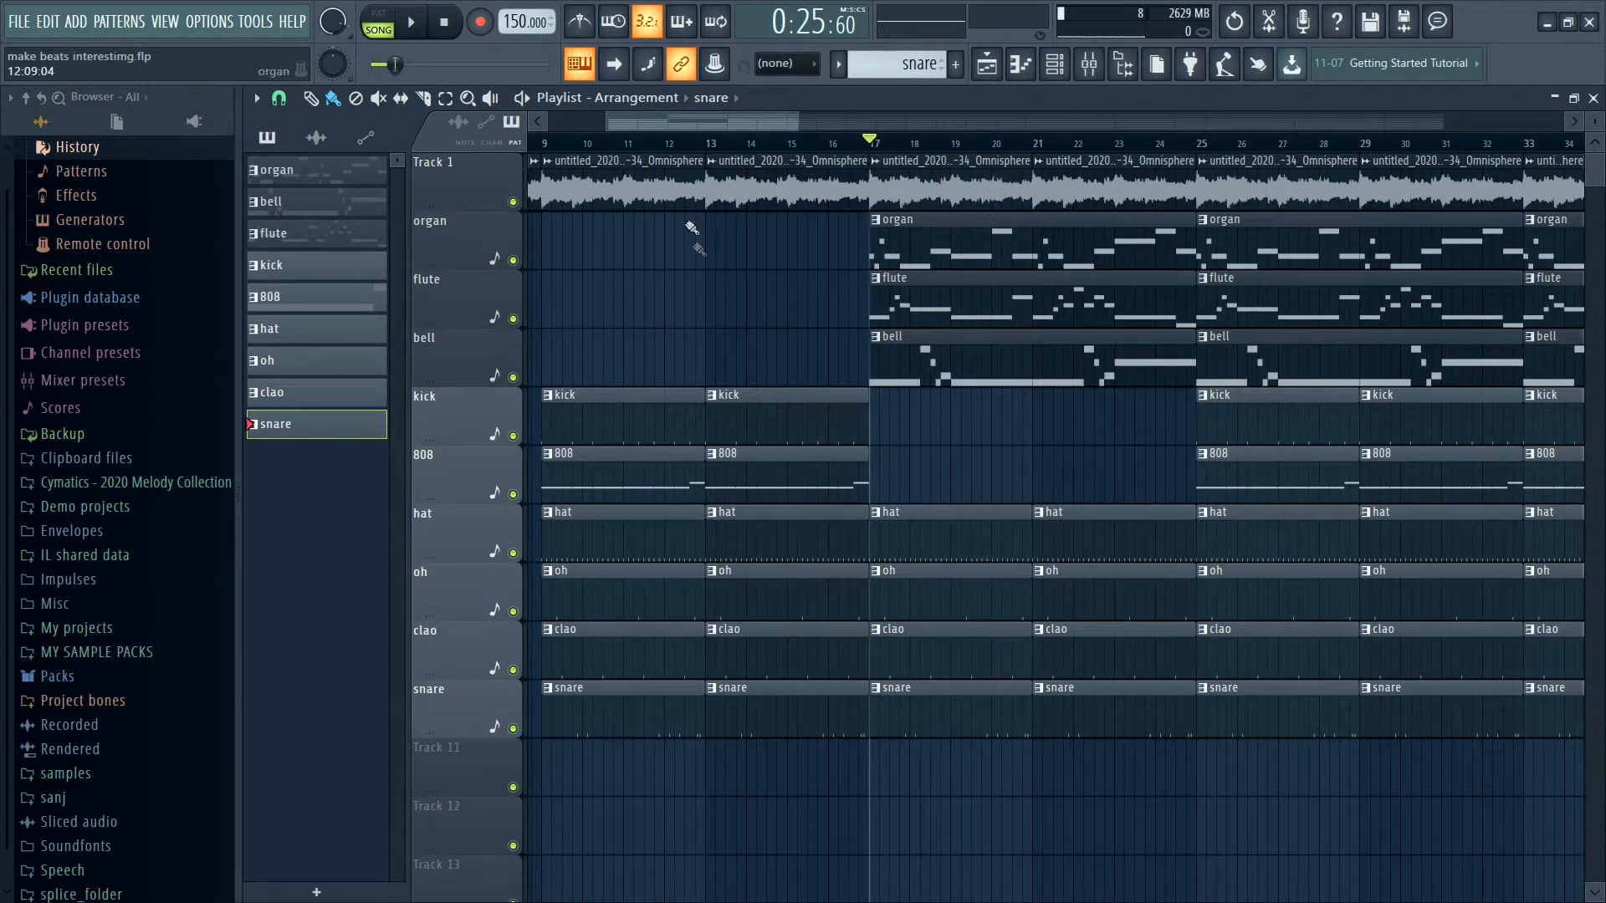
- Delete the organ and flute clips from bars 17 to 24, keeping the bell clip
{"action": "scroll", "coordinate": [734, 335], "scroll_direction": "down", "scroll_amount": 2}
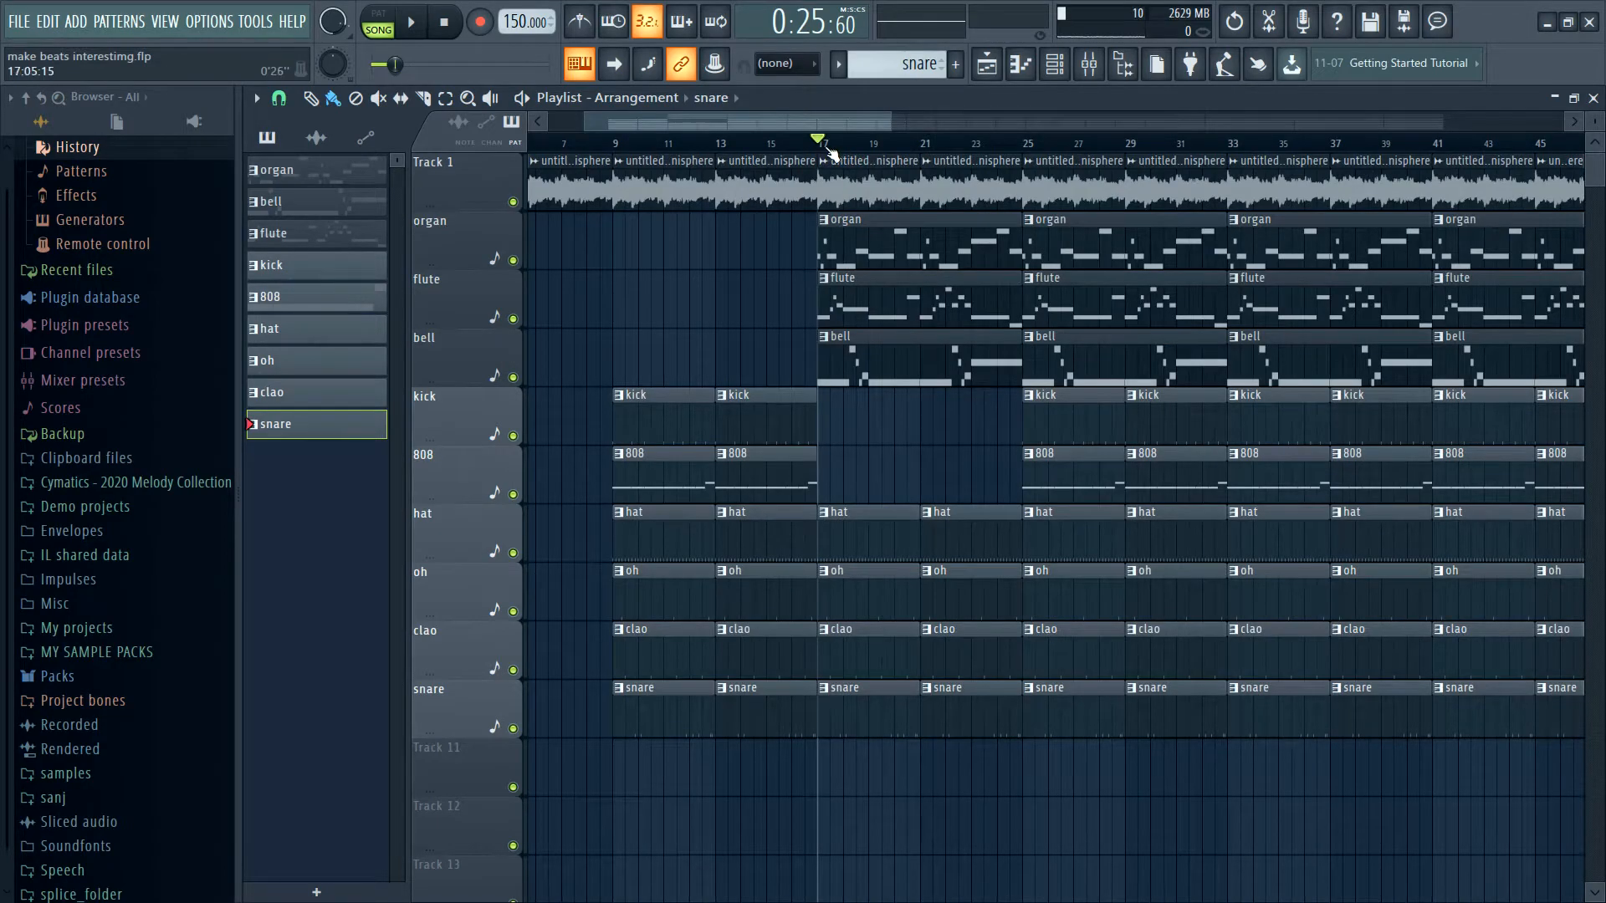
{"action": "scroll", "coordinate": [831, 153], "scroll_direction": "up", "scroll_amount": 2}
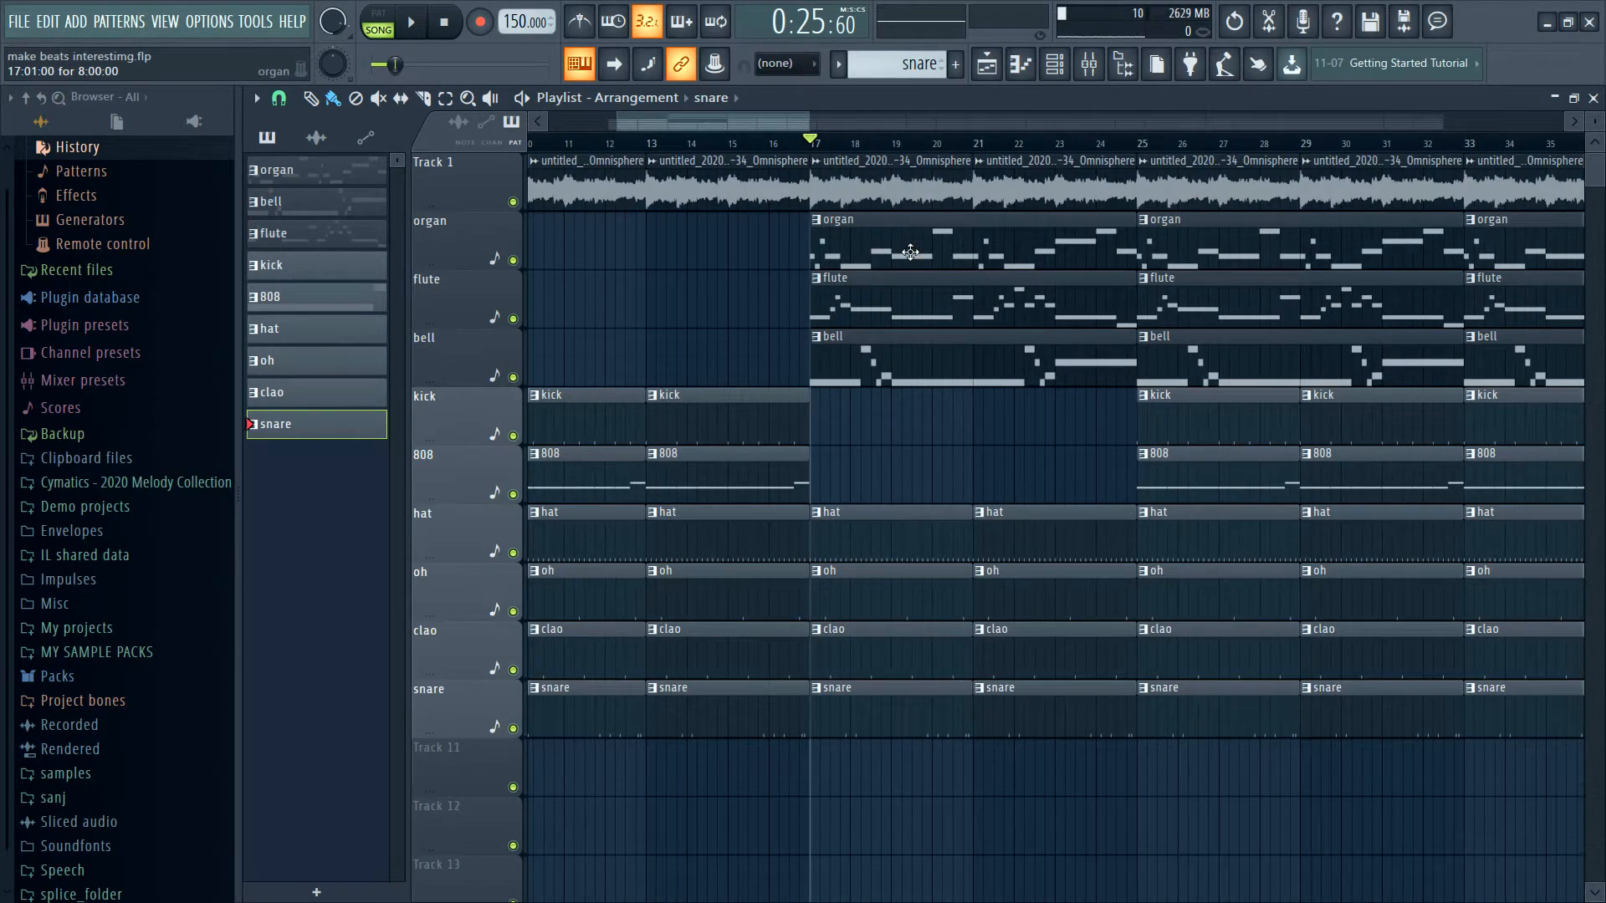
{"action": "right_click", "coordinate": [907, 251]}
{"action": "right_click", "coordinate": [906, 293]}
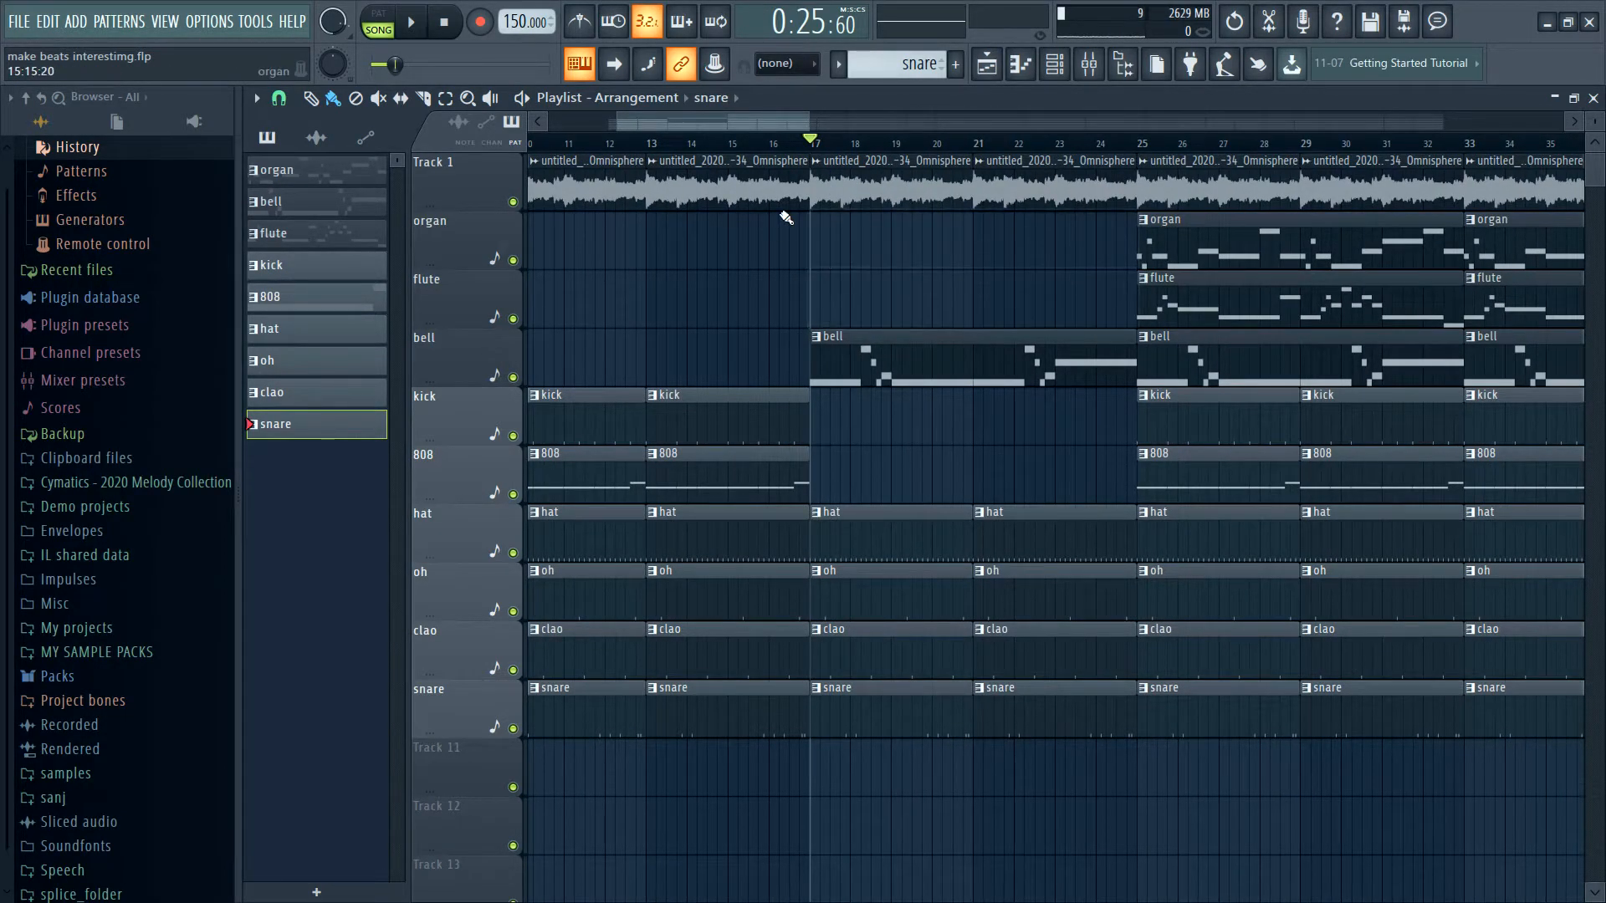
- Play the arrangement from bar 15 to check the transition into the bell section at bar 17
{"action": "scroll", "coordinate": [788, 153], "scroll_direction": "down", "scroll_amount": 3}
{"action": "left_click", "coordinate": [763, 146]}
{"action": "scroll", "coordinate": [796, 224], "scroll_direction": "up", "scroll_amount": 2}
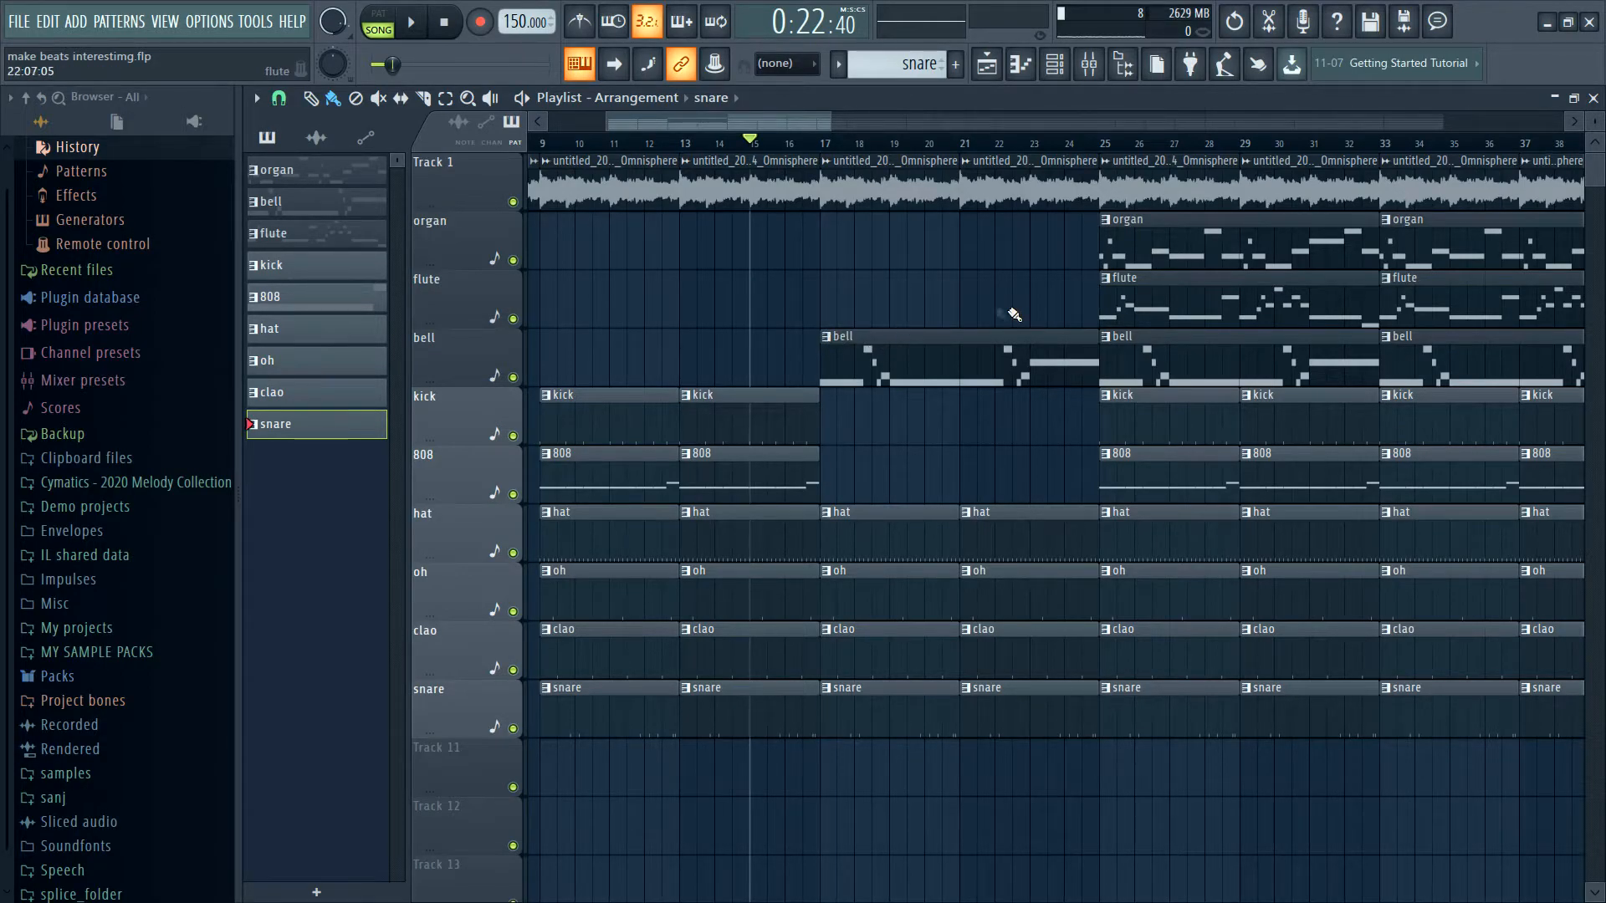
{"action": "key", "text": "space"}
{"action": "scroll", "coordinate": [876, 249], "scroll_direction": "down", "scroll_amount": 1}
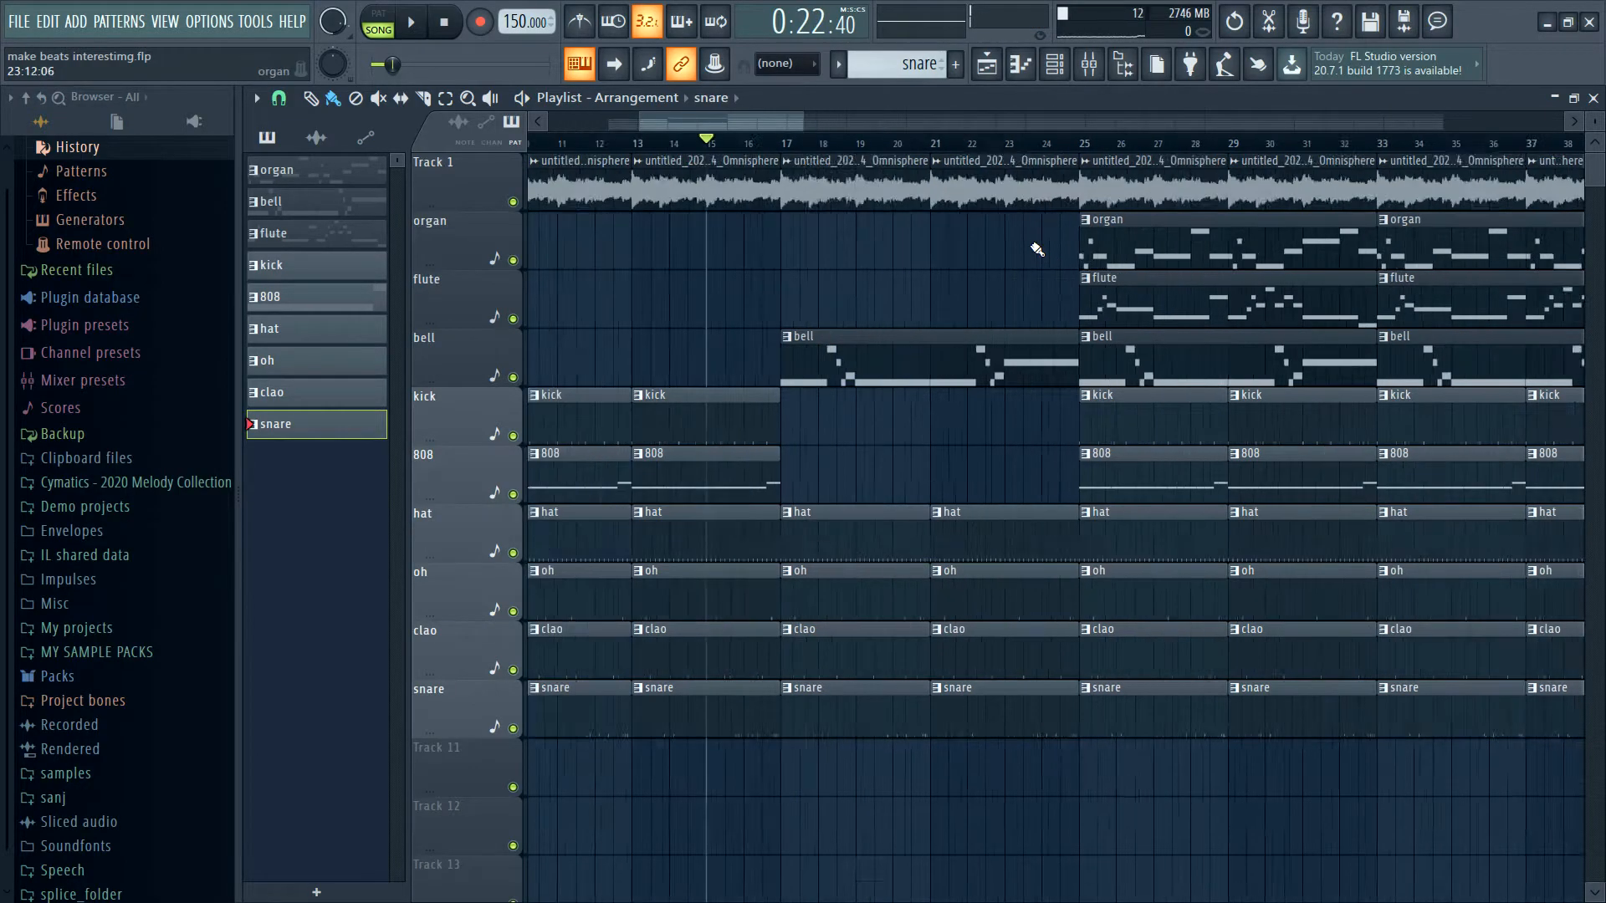
- Cut the bell, hat, oh, clao and snare clips half a bar before bar 25, keeping the Omnisphere audio extended to bar 25
{"action": "scroll", "coordinate": [1037, 249], "scroll_direction": "down", "scroll_amount": 2}
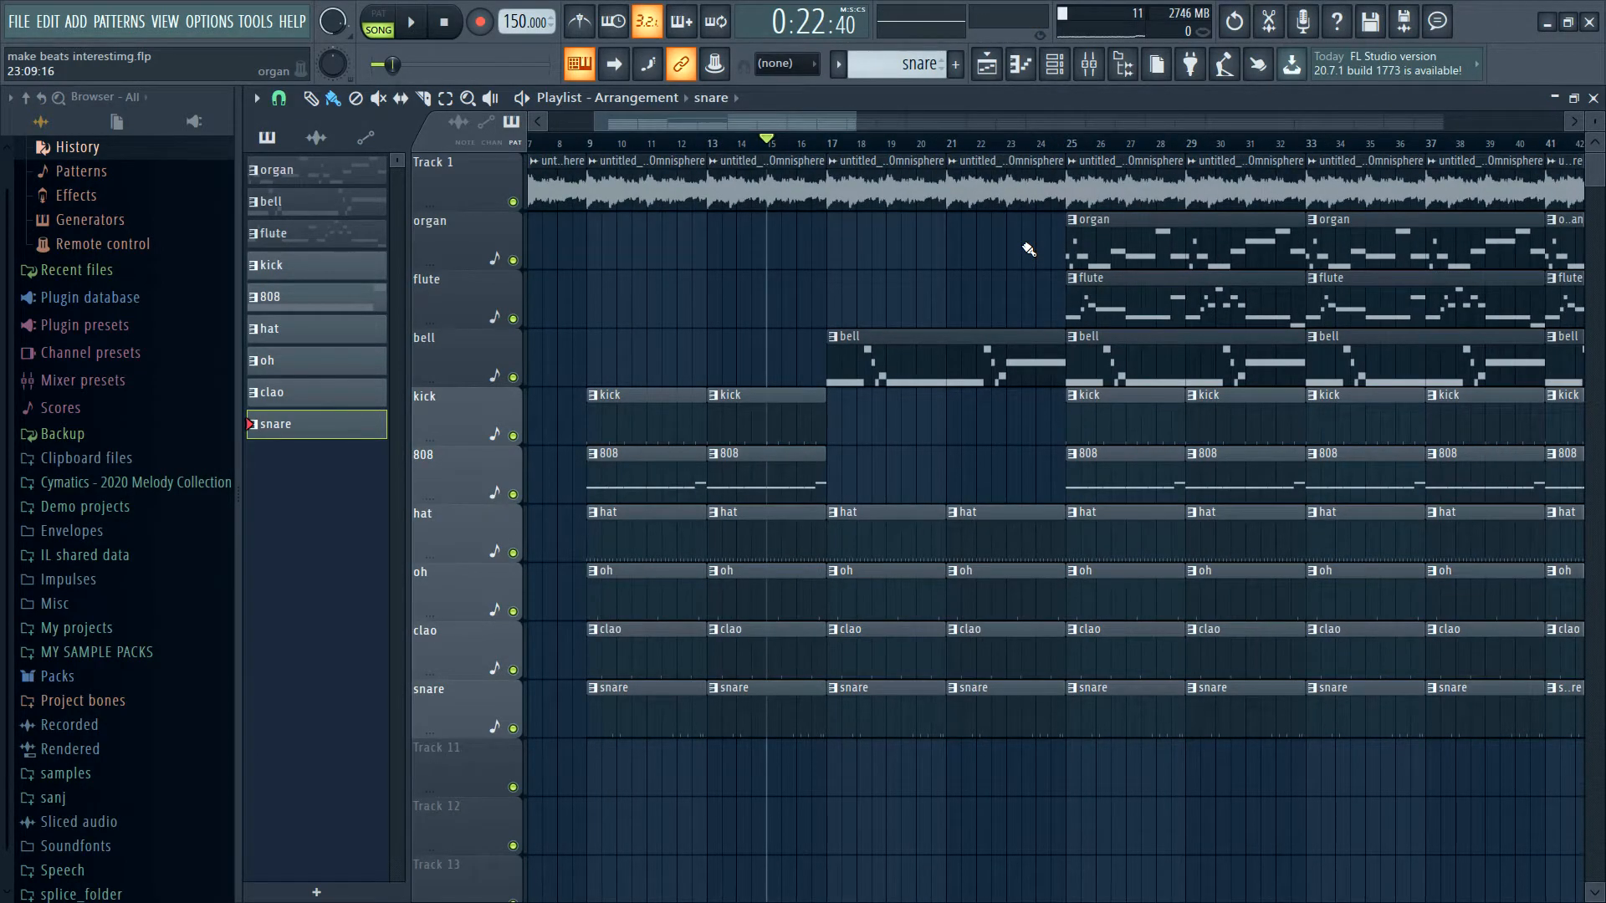
{"action": "scroll", "coordinate": [1029, 286], "scroll_direction": "up", "scroll_amount": 2}
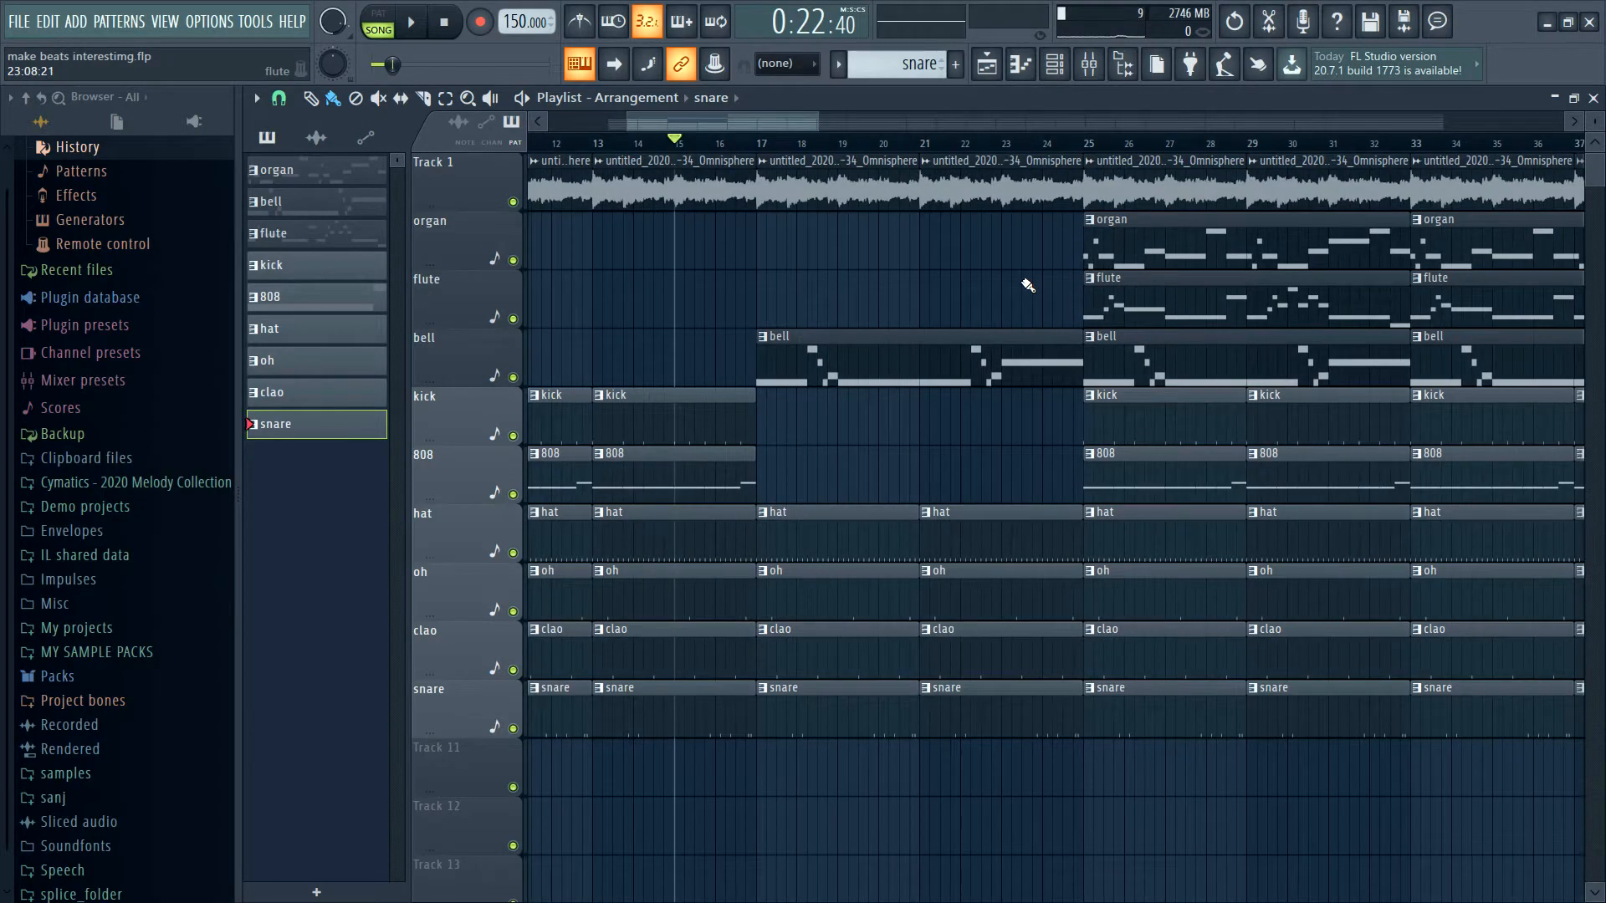
{"action": "left_click_drag", "start_coordinate": [1058, 716], "coordinate": [1047, 186]}
{"action": "scroll", "coordinate": [1063, 190], "scroll_direction": "up", "scroll_amount": 5}
{"action": "left_click", "coordinate": [1129, 187]}
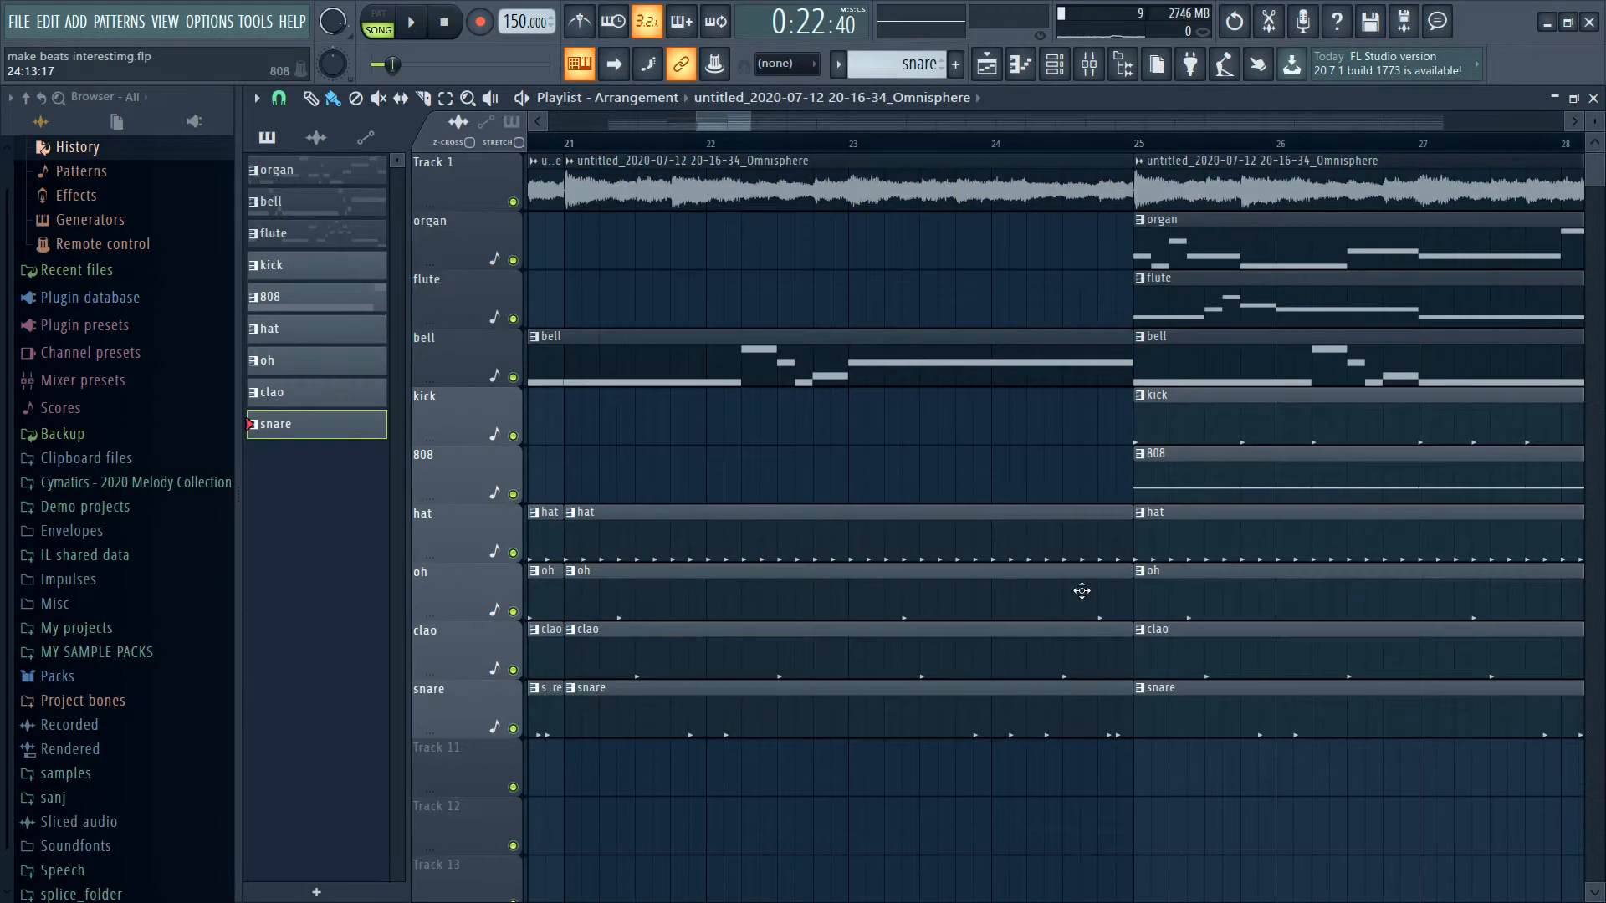
{"action": "left_click_drag", "start_coordinate": [1092, 509], "coordinate": [1146, 168]}
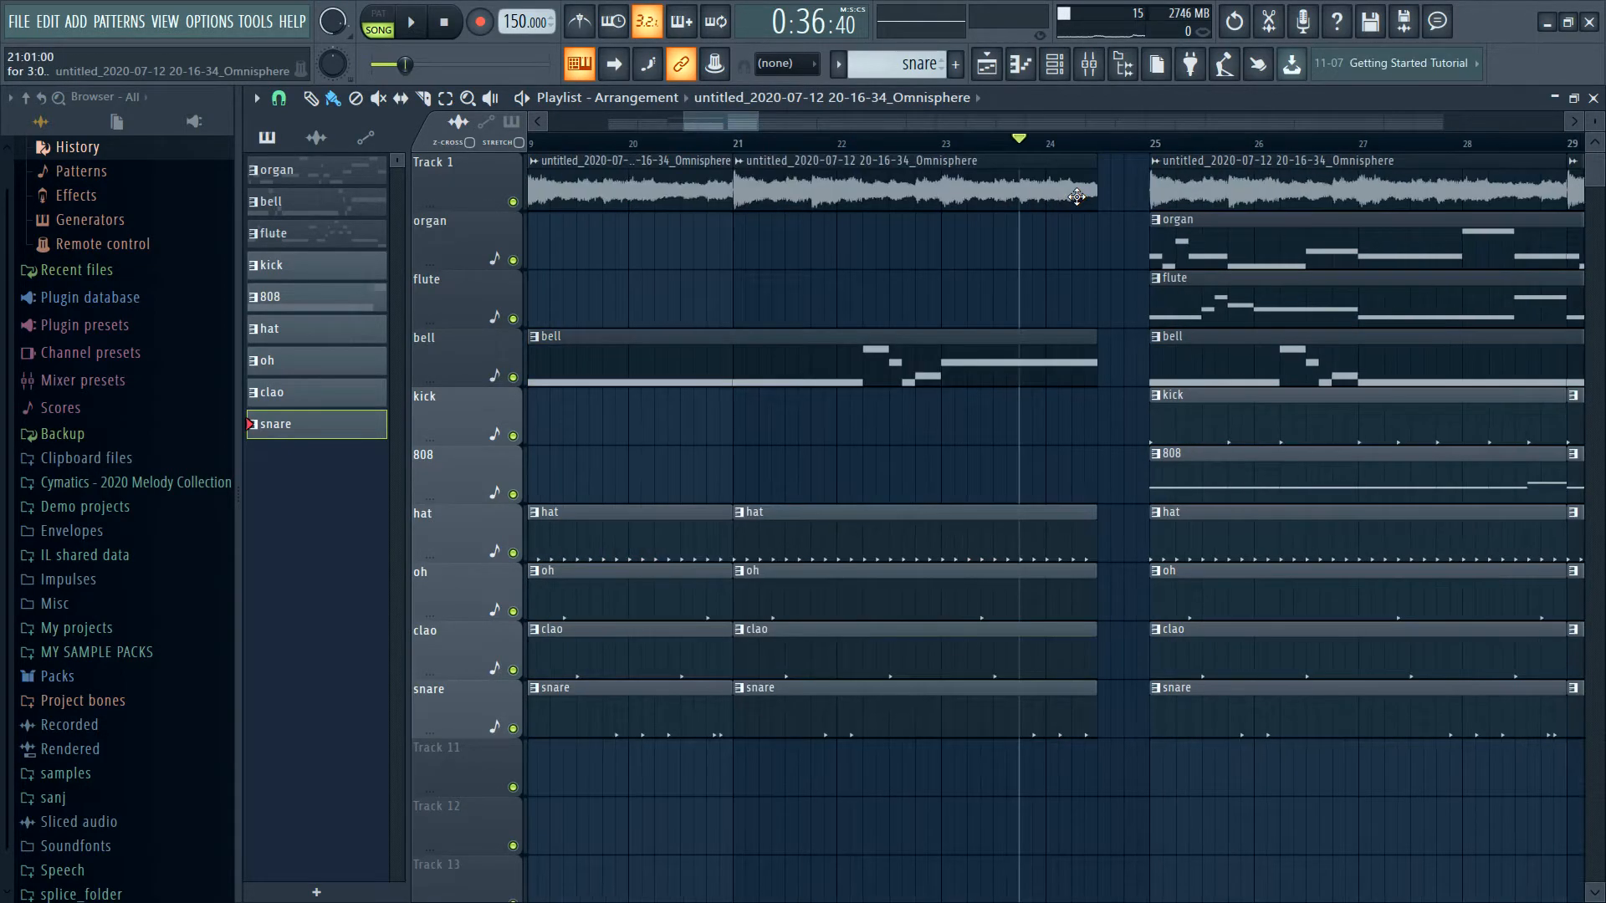
{"action": "left_click_drag", "start_coordinate": [1088, 199], "coordinate": [1132, 207]}
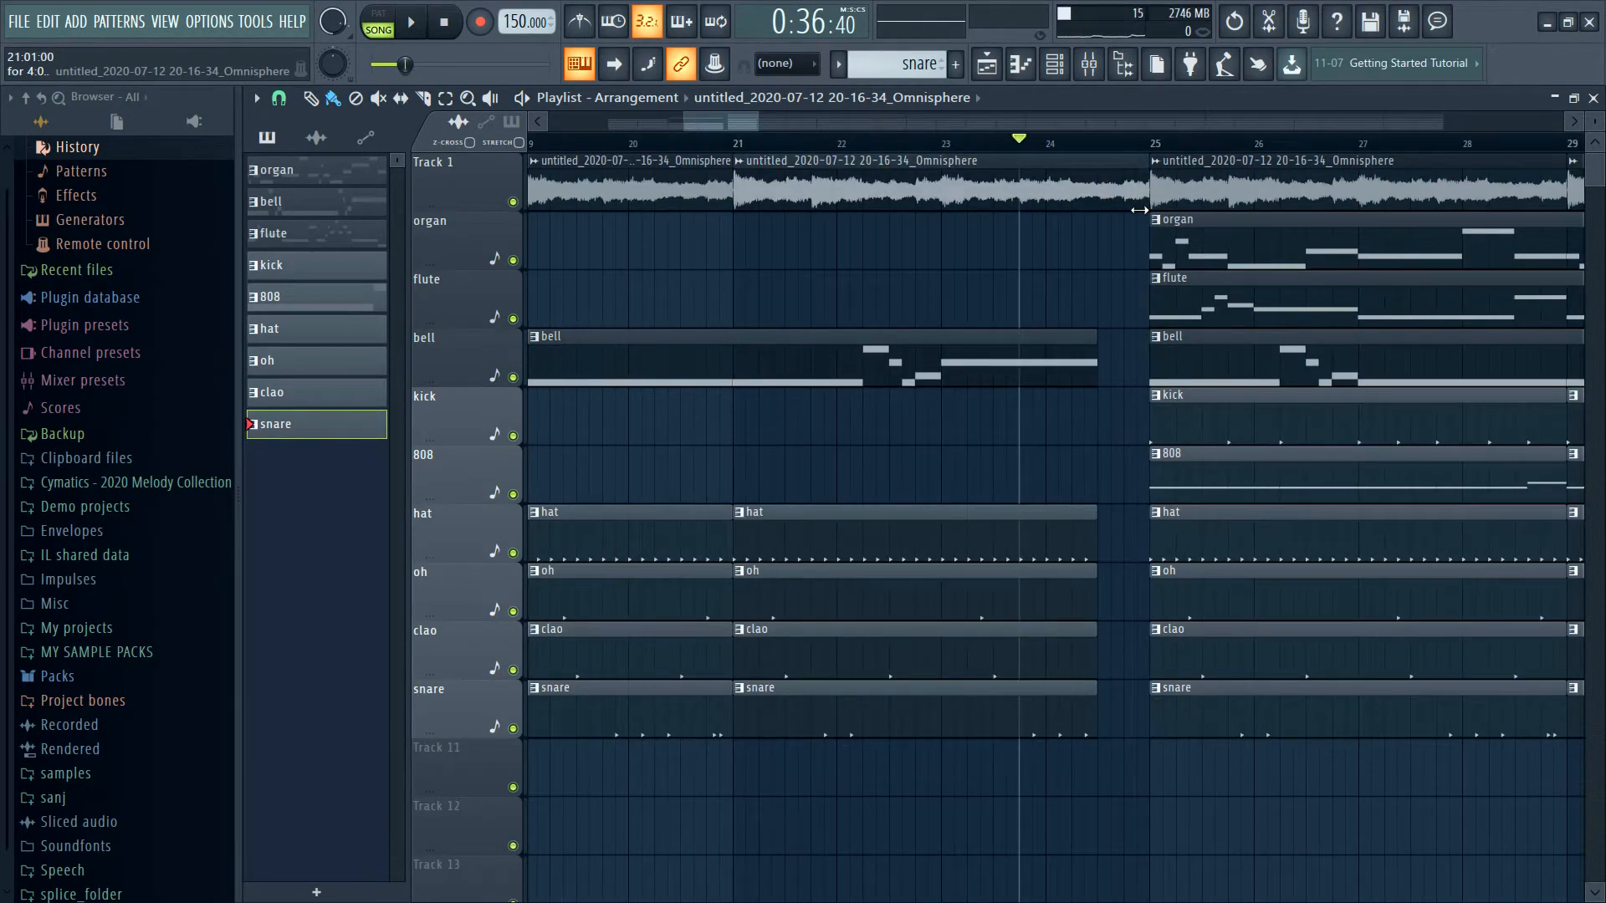
- Play the end of the bell section to check the half-bar drum break before bar 25
{"action": "key", "text": "space"}
{"action": "scroll", "coordinate": [1139, 210], "scroll_direction": "down", "scroll_amount": 3}
{"action": "key", "text": "space"}
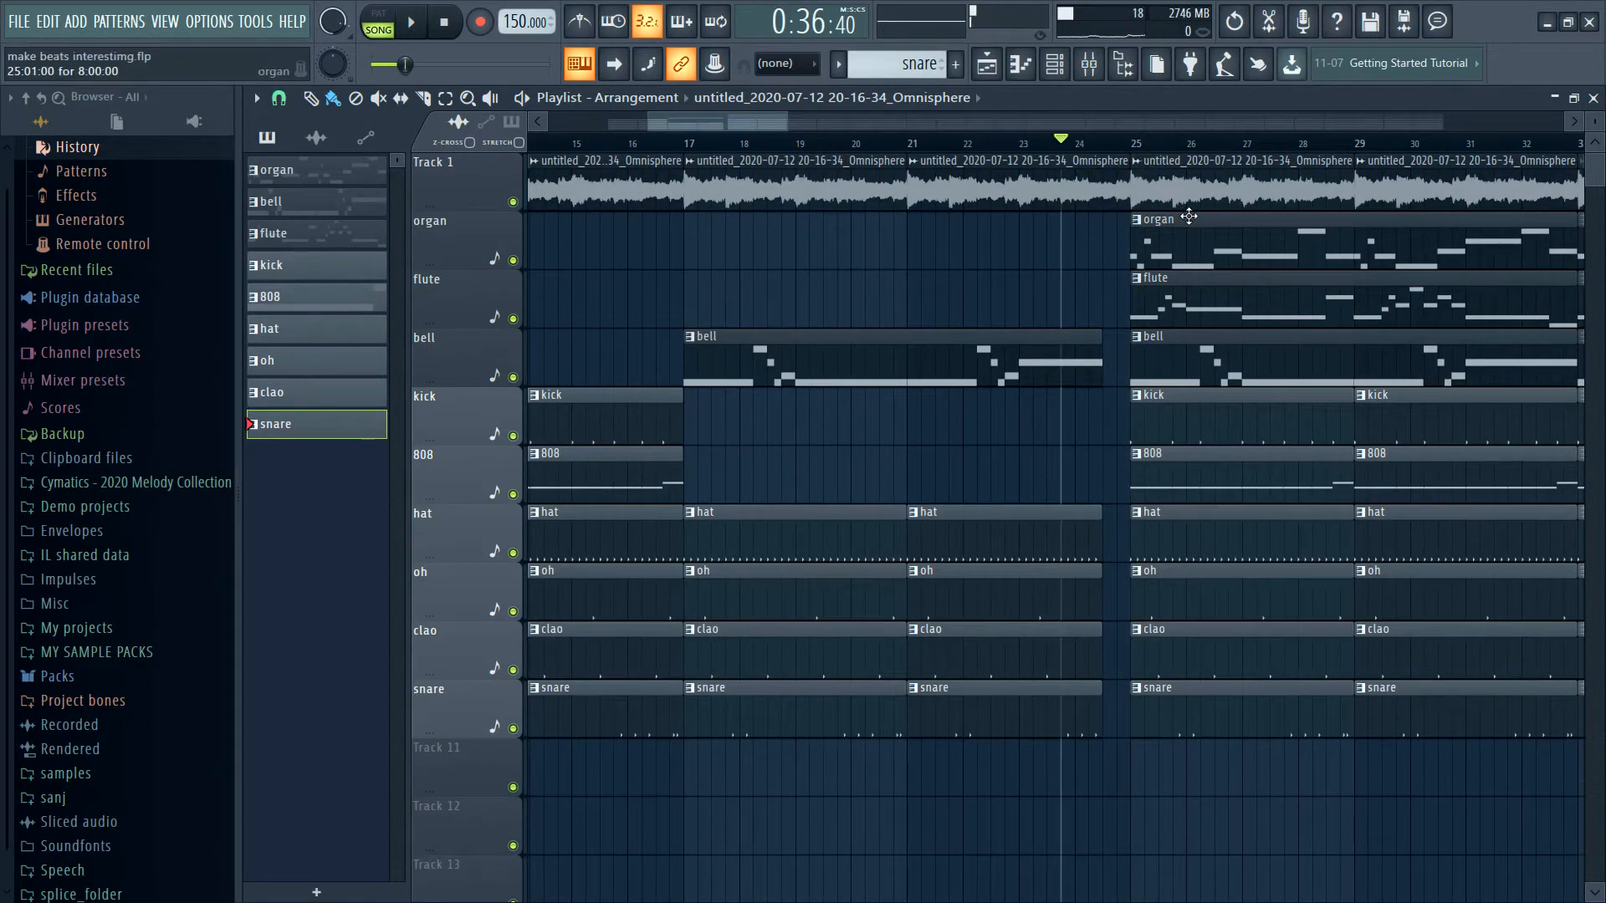
- Delete the two kick clips from bars 25 to 32
{"action": "scroll", "coordinate": [1188, 218], "scroll_direction": "down", "scroll_amount": 2}
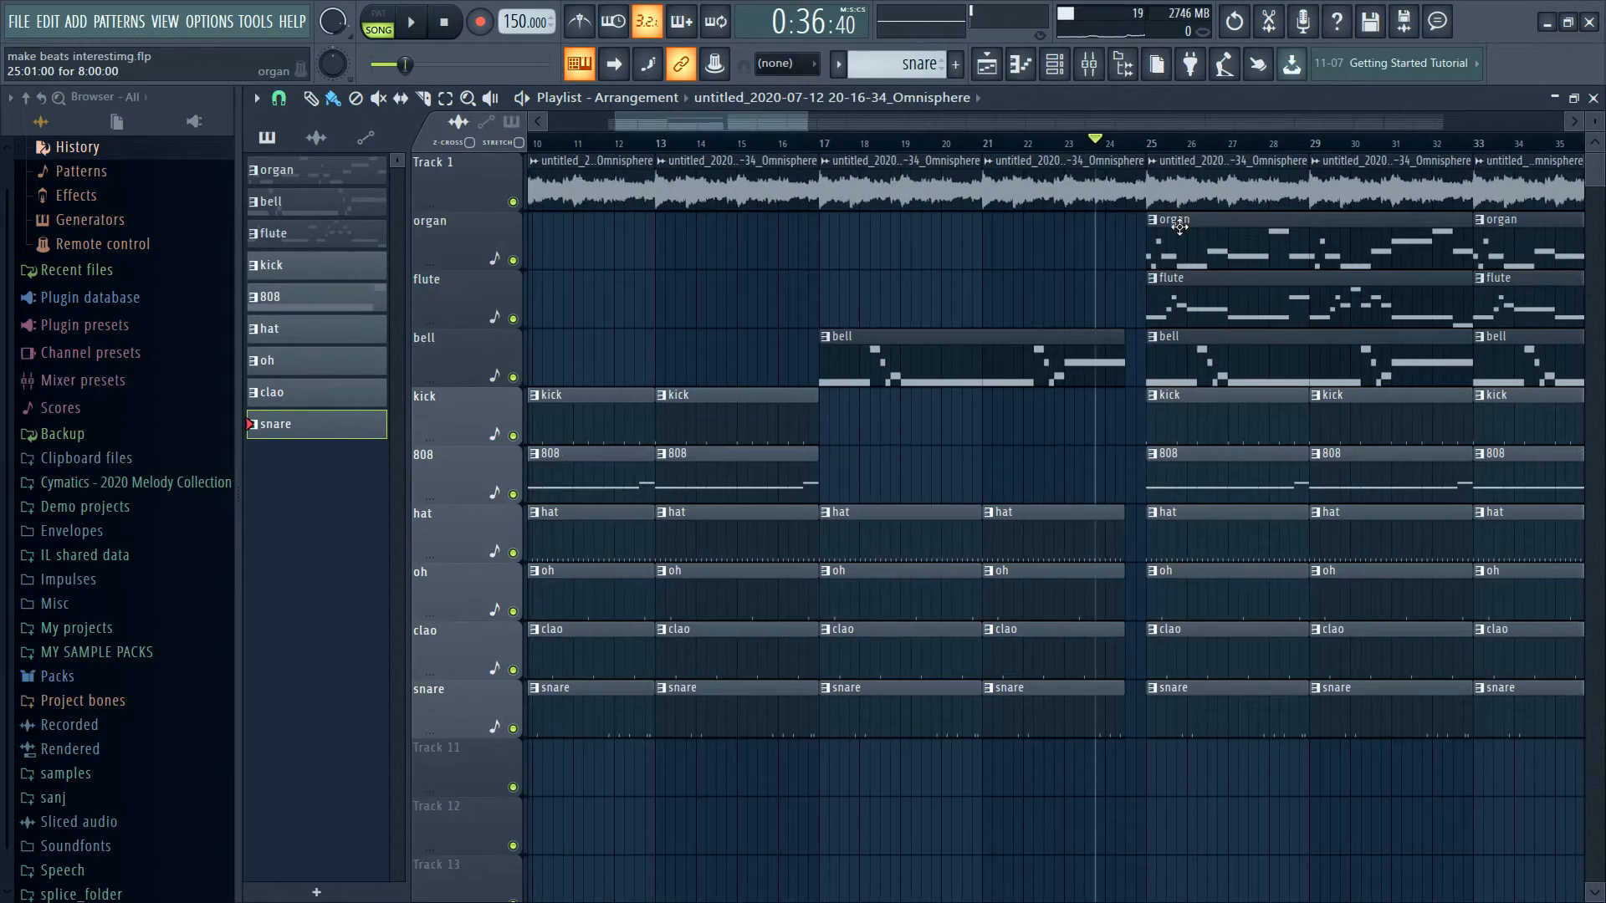
{"action": "right_click", "coordinate": [1210, 420]}
{"action": "right_click", "coordinate": [1350, 427]}
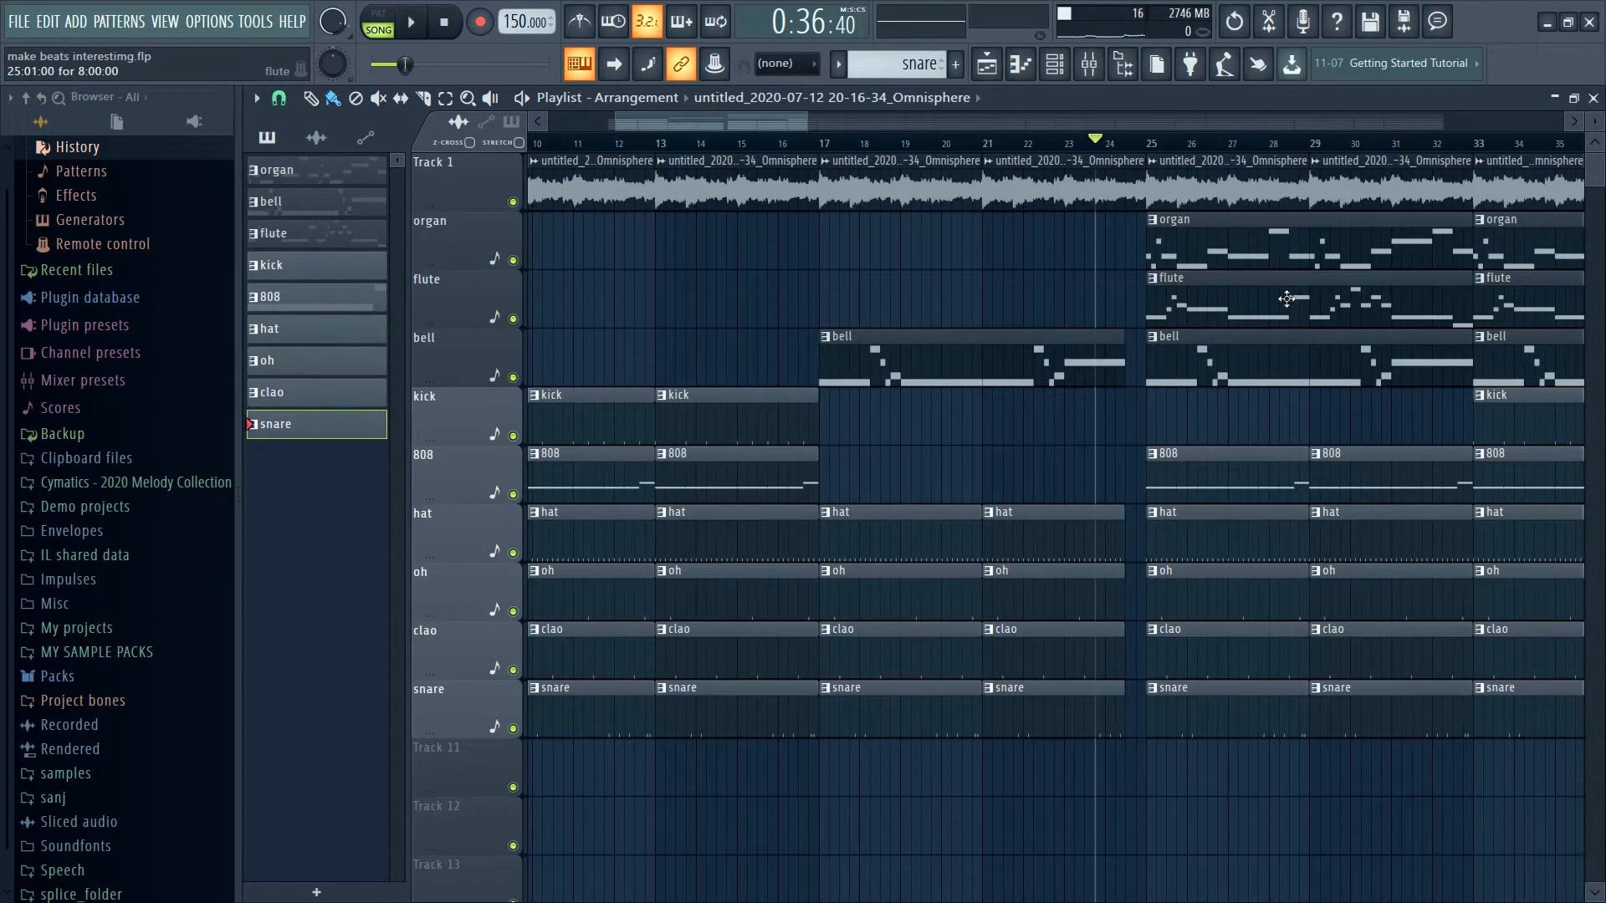
{"action": "right_click", "coordinate": [1217, 244]}
{"action": "right_click", "coordinate": [1288, 301]}
{"action": "right_click", "coordinate": [1354, 360]}
{"action": "key", "text": "ctrl+z"}
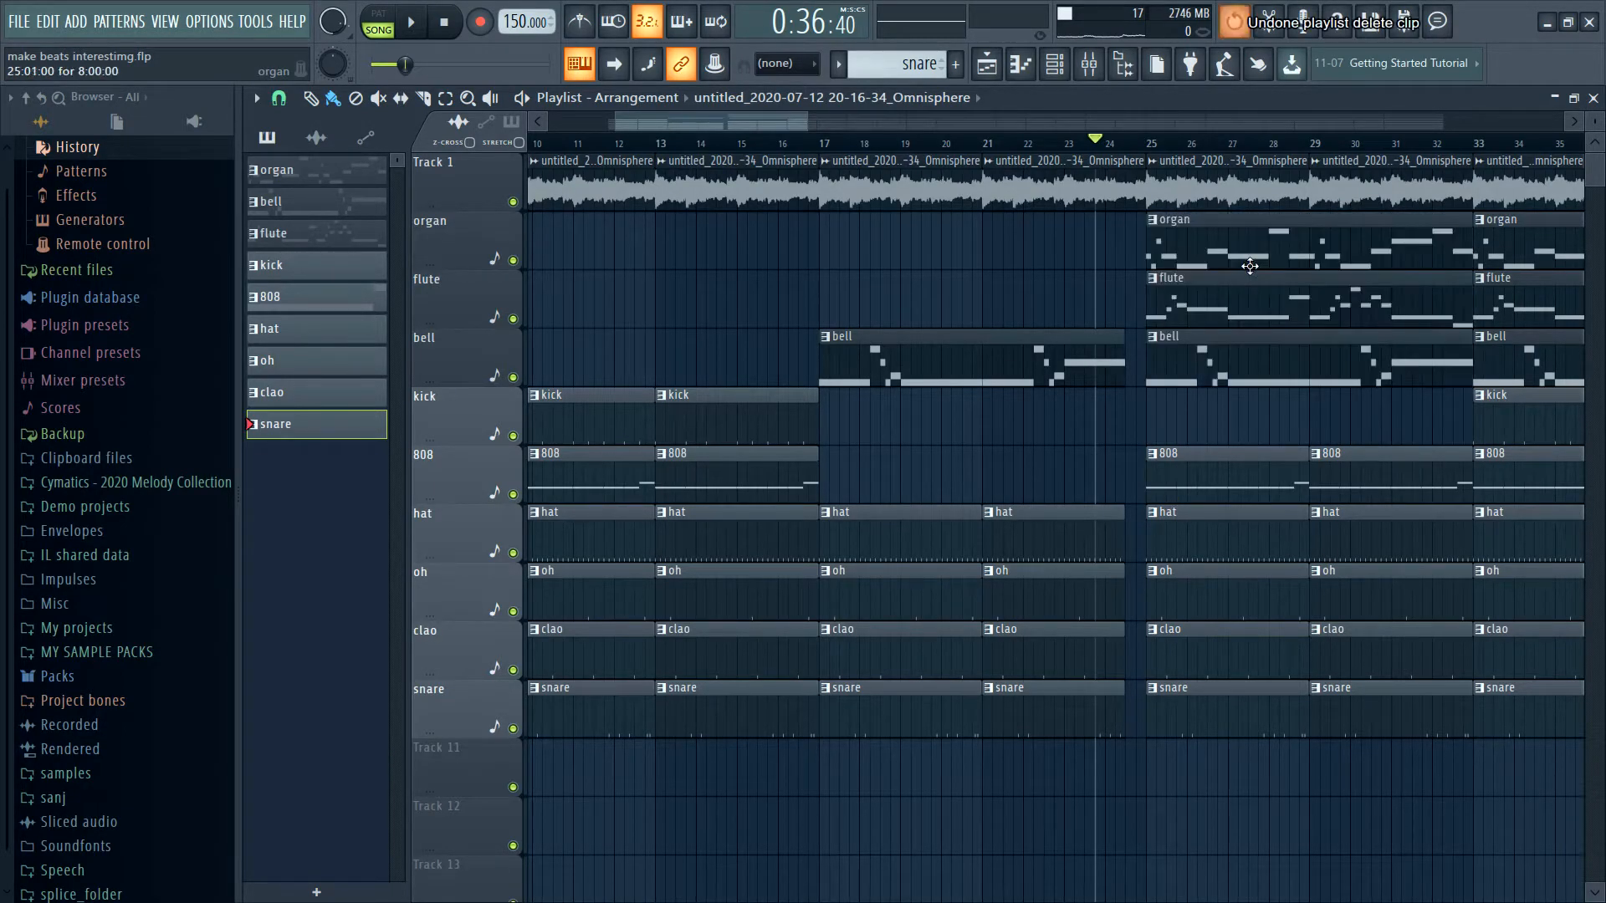
- Delete the organ, flute and bell clips from bars 25 to 32
{"action": "right_click", "coordinate": [1250, 242]}
{"action": "right_click", "coordinate": [1267, 301]}
{"action": "right_click", "coordinate": [1286, 359]}
- Play the arrangement through the break to hear the section starting at bar 25 without kick and melody layers
{"action": "scroll", "coordinate": [1204, 354], "scroll_direction": "down", "scroll_amount": 2}
{"action": "key", "text": "space"}
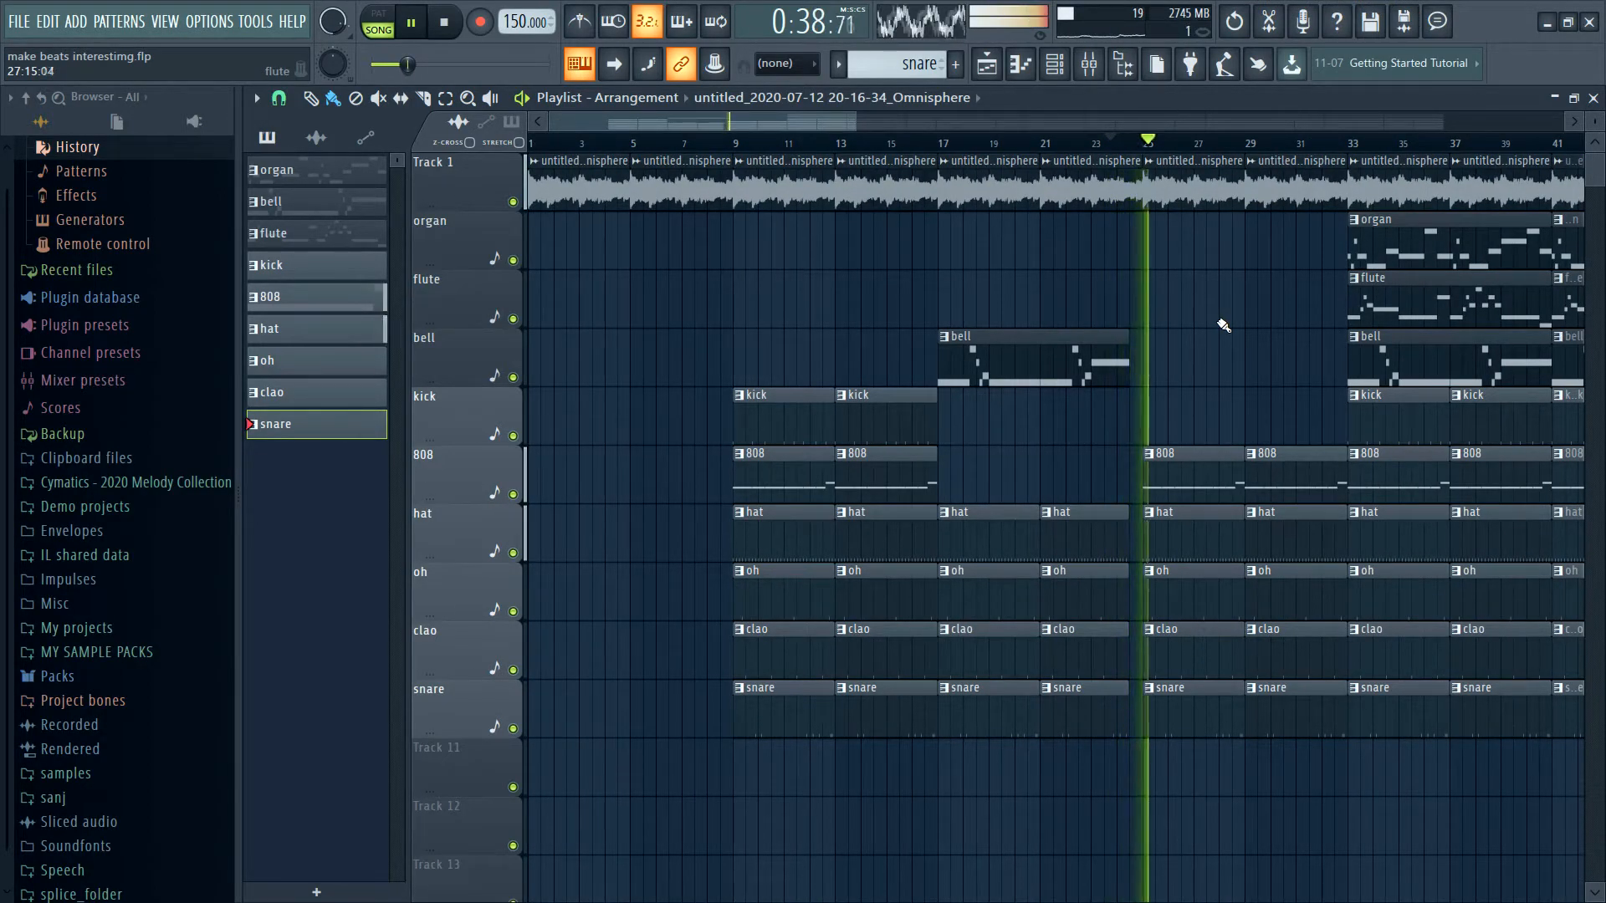
{"action": "scroll", "coordinate": [1226, 326], "scroll_direction": "down", "scroll_amount": 1}
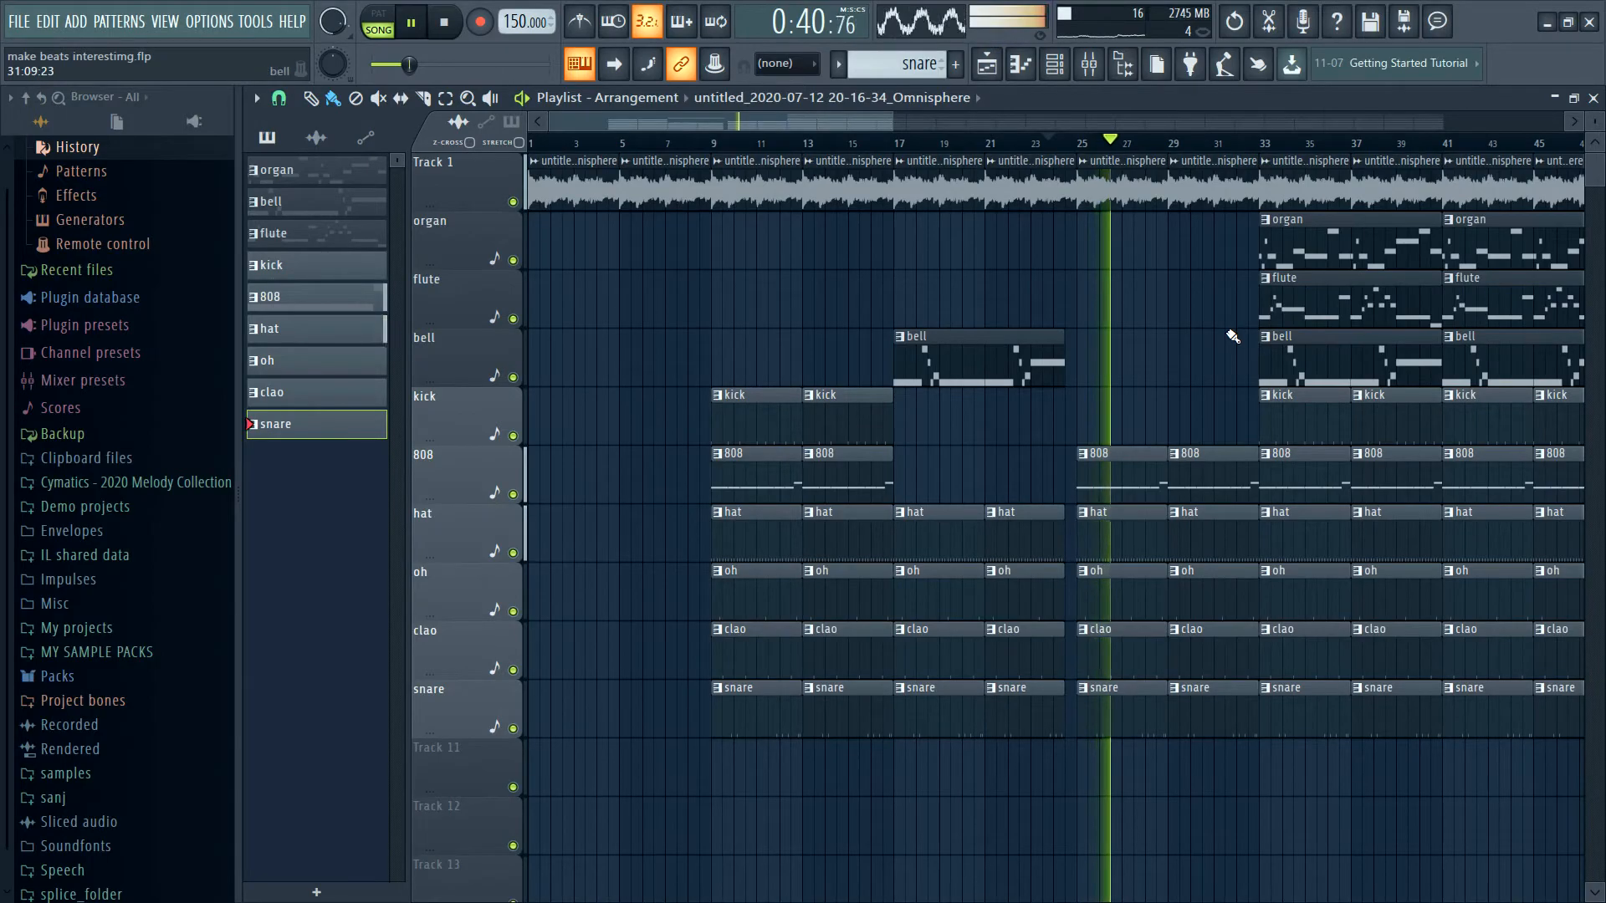
- Add a kick clip and an 808 clip at bars 21 to 24 and play the transition into the bell section
{"action": "key", "text": "space"}
{"action": "scroll", "coordinate": [1246, 156], "scroll_direction": "up", "scroll_amount": 2}
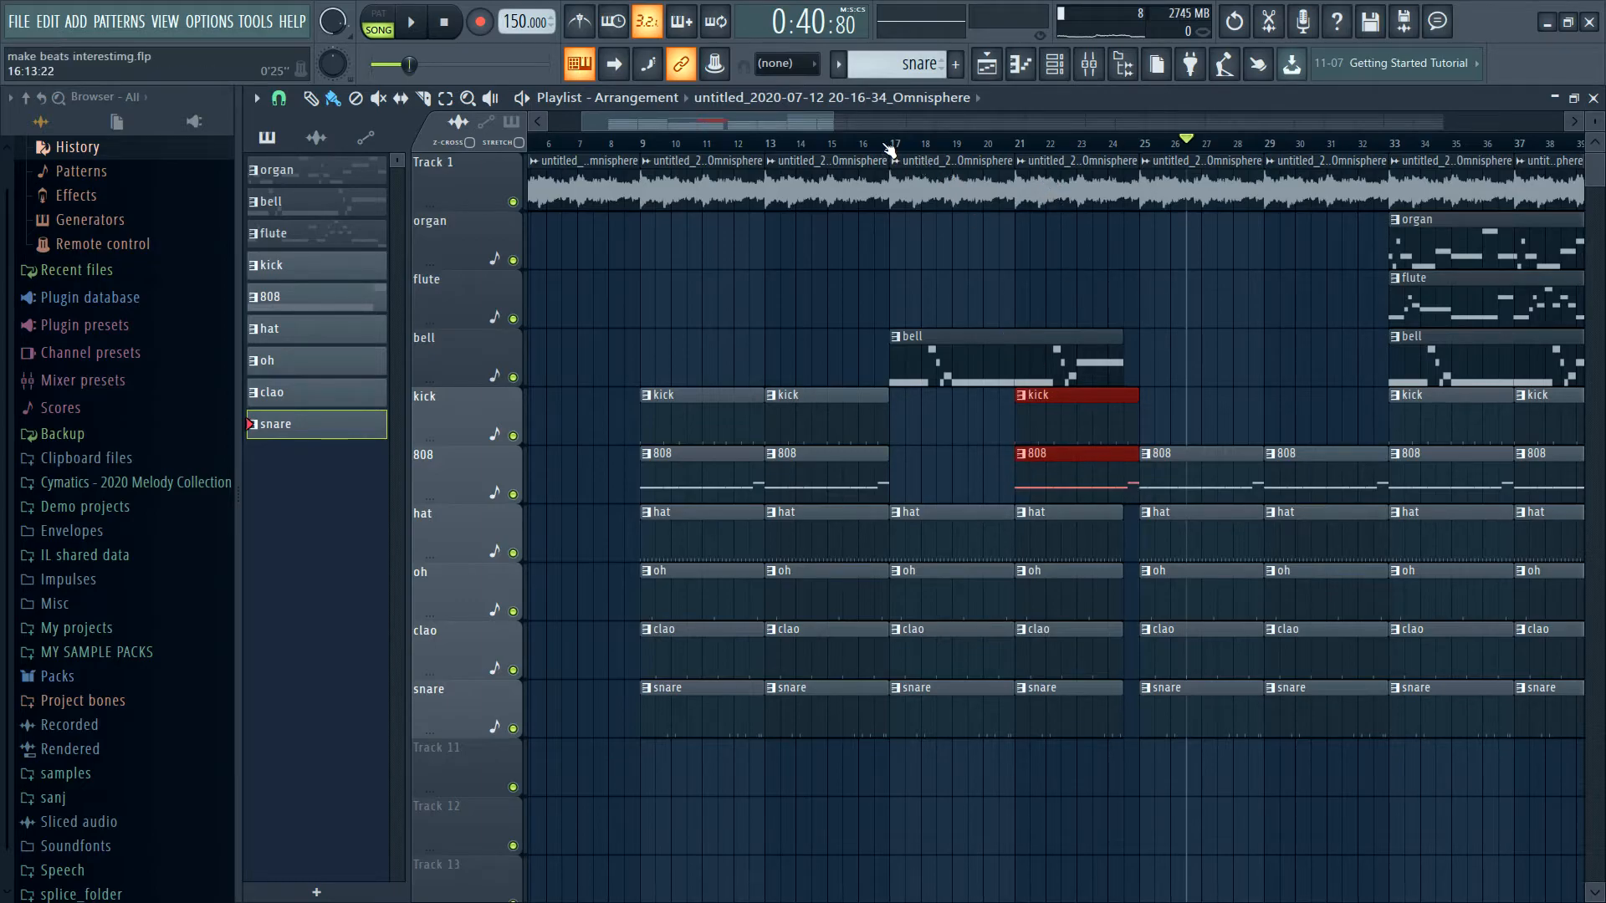
{"action": "key", "text": "space"}
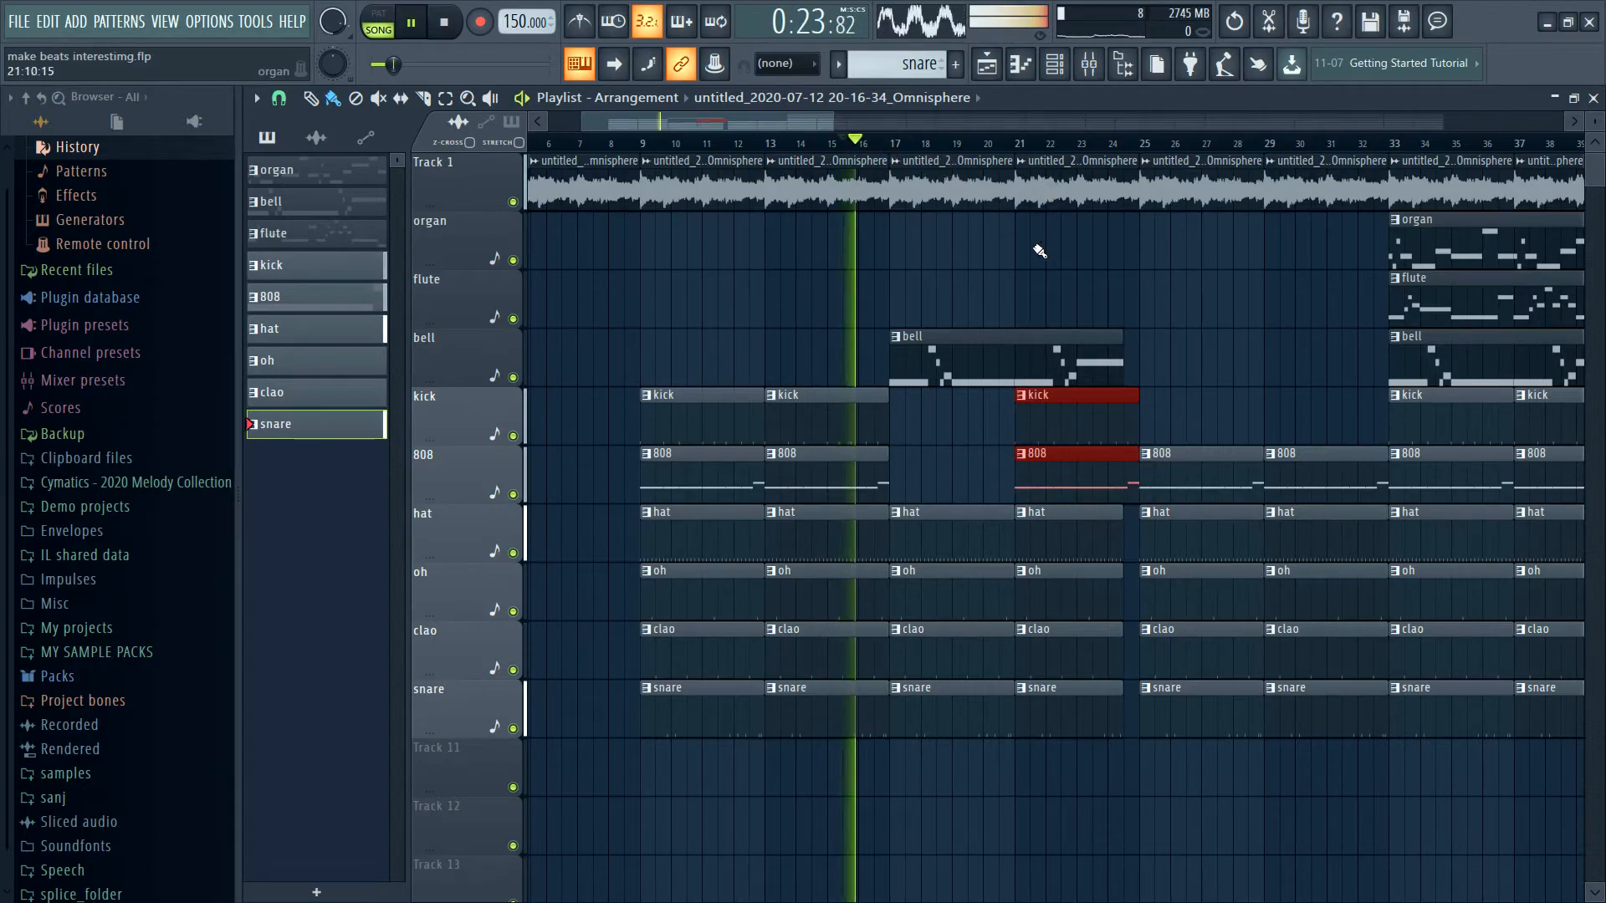
{"action": "left_click", "coordinate": [1037, 244]}
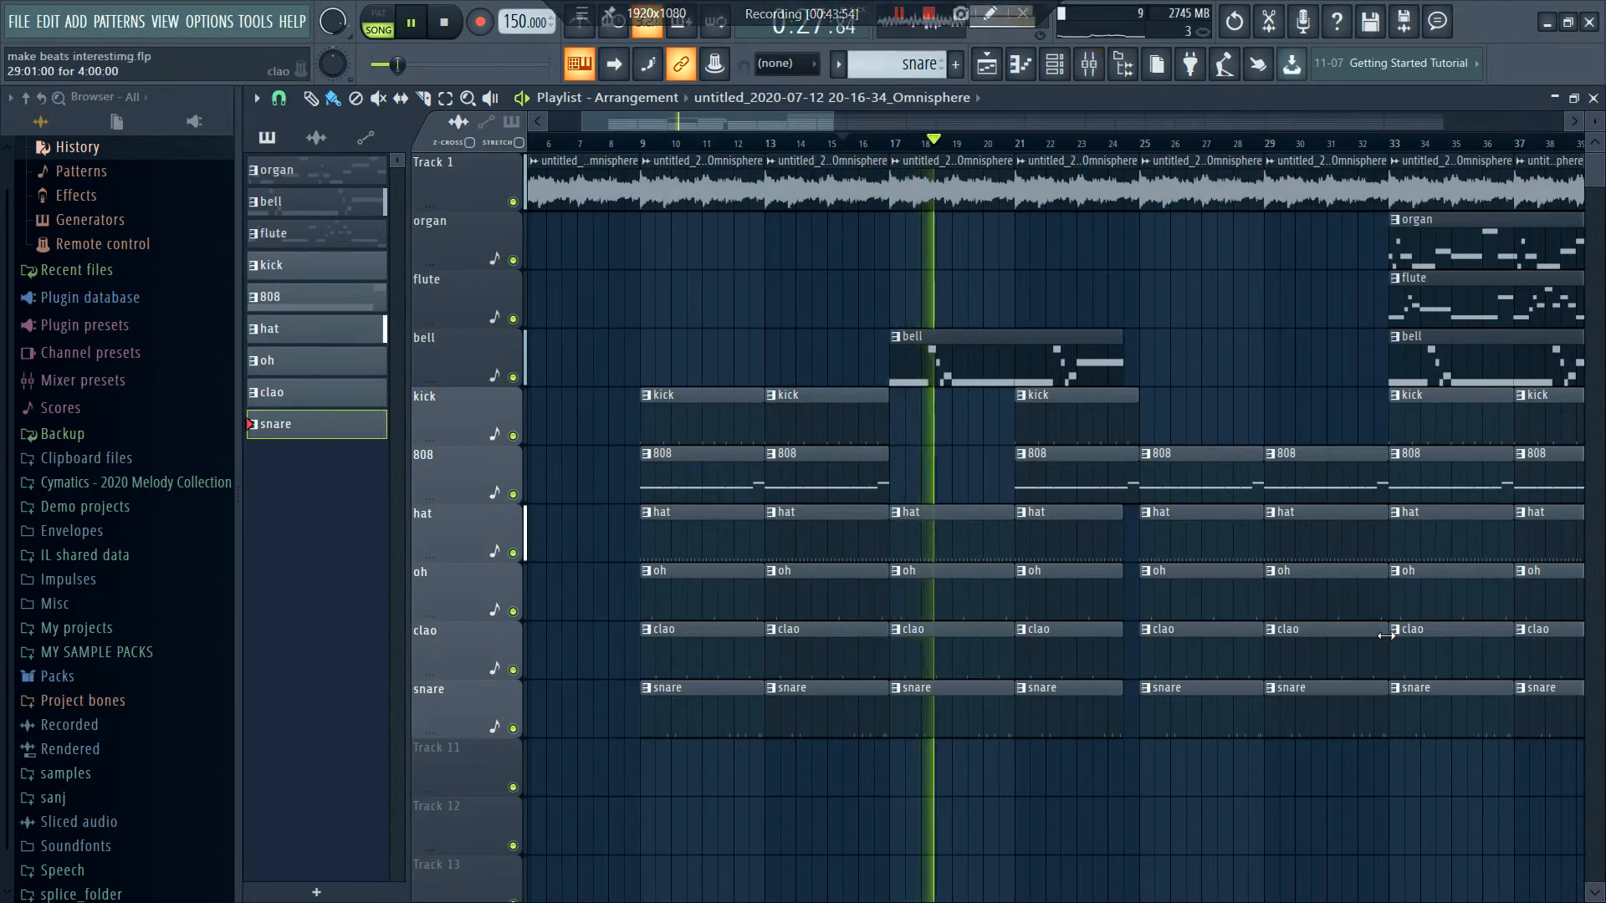
{"action": "scroll", "coordinate": [1020, 441], "scroll_direction": "up", "scroll_amount": 2}
{"action": "scroll", "coordinate": [1065, 459], "scroll_direction": "up", "scroll_amount": 1}
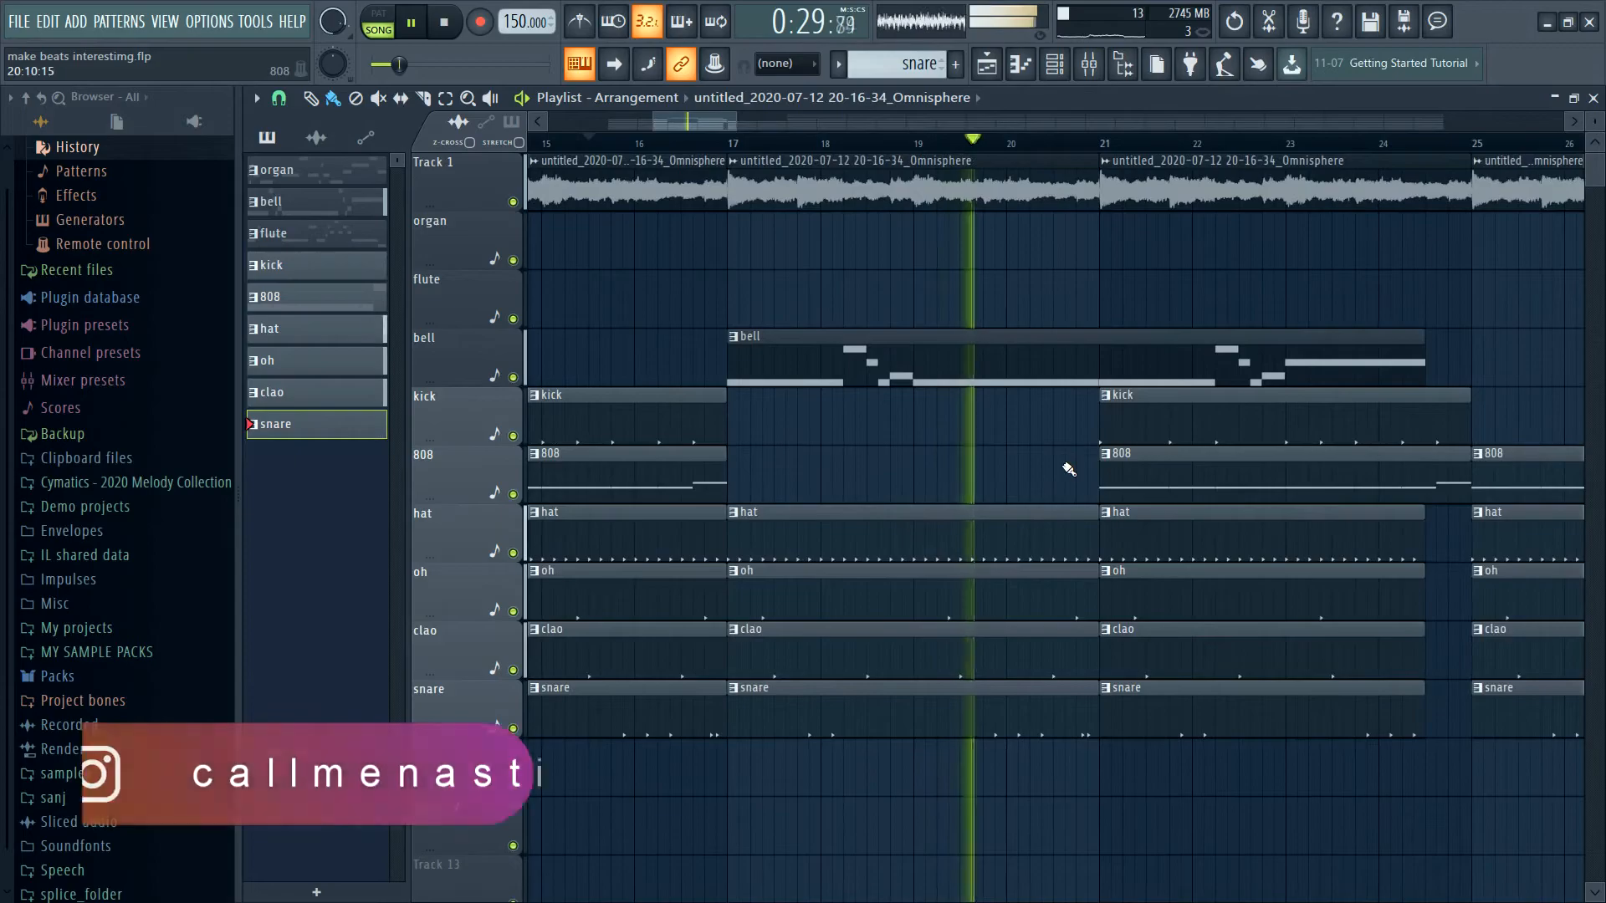
- Shorten the hat, oh, clao and snare clips starting at bar 17 to end half a bar before bar 21, and play the break
{"action": "key", "text": "space"}
{"action": "scroll", "coordinate": [1068, 459], "scroll_direction": "up", "scroll_amount": 1}
{"action": "left_click_drag", "start_coordinate": [1092, 734], "coordinate": [1084, 418]}
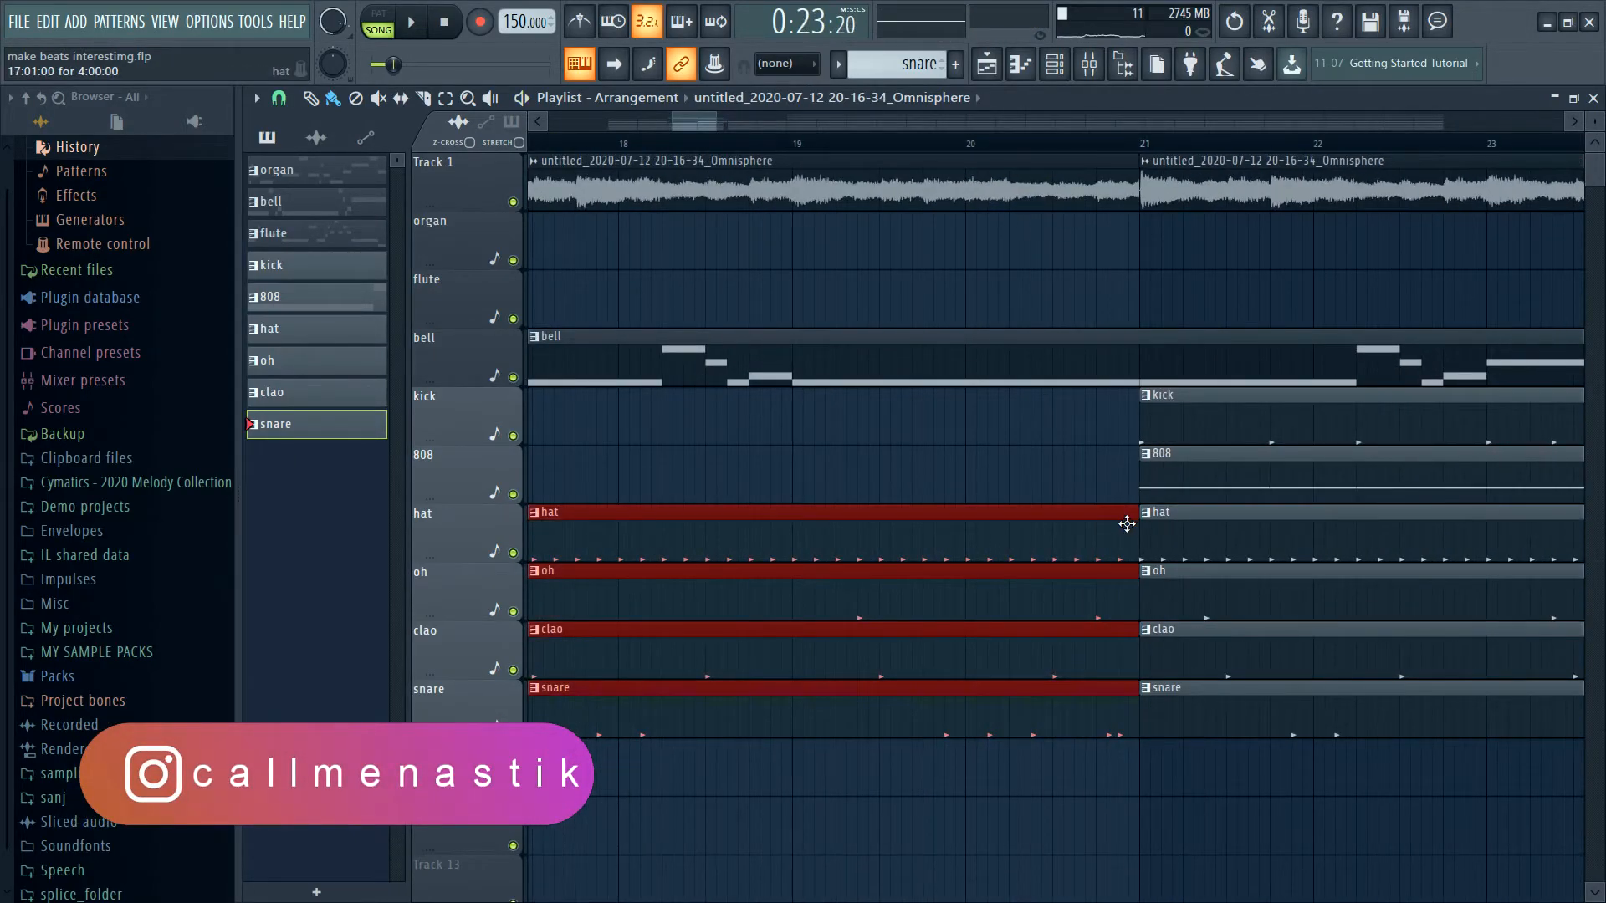
{"action": "scroll", "coordinate": [1053, 529], "scroll_direction": "down", "scroll_amount": 2}
{"action": "left_click", "coordinate": [1022, 172]}
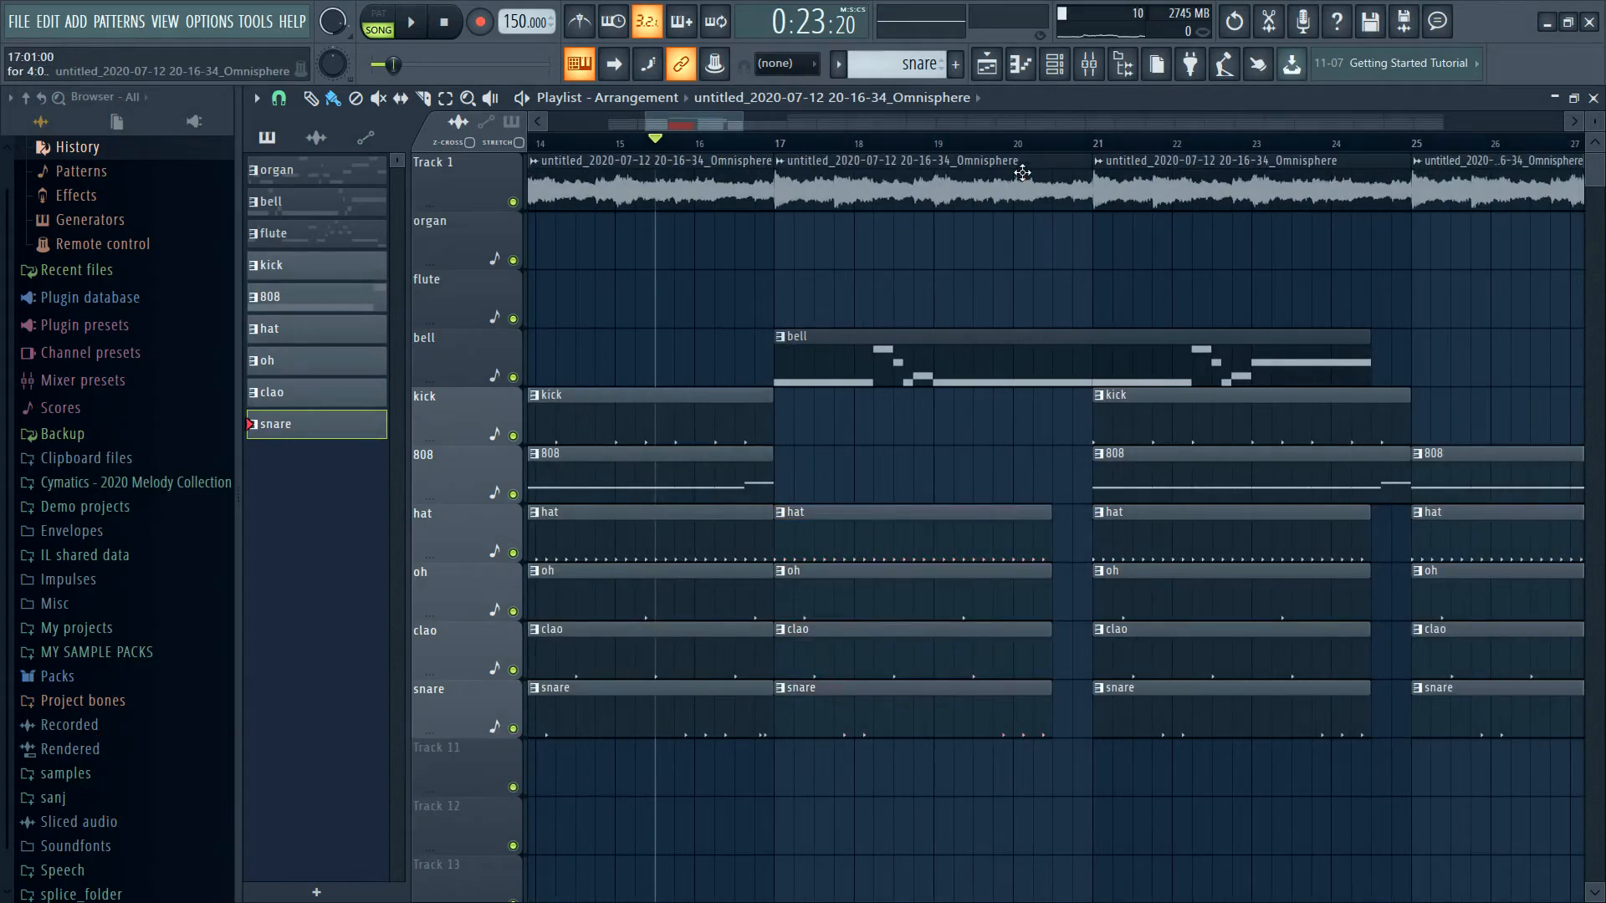
{"action": "key", "text": "space"}
{"action": "scroll", "coordinate": [1115, 294], "scroll_direction": "down", "scroll_amount": 2}
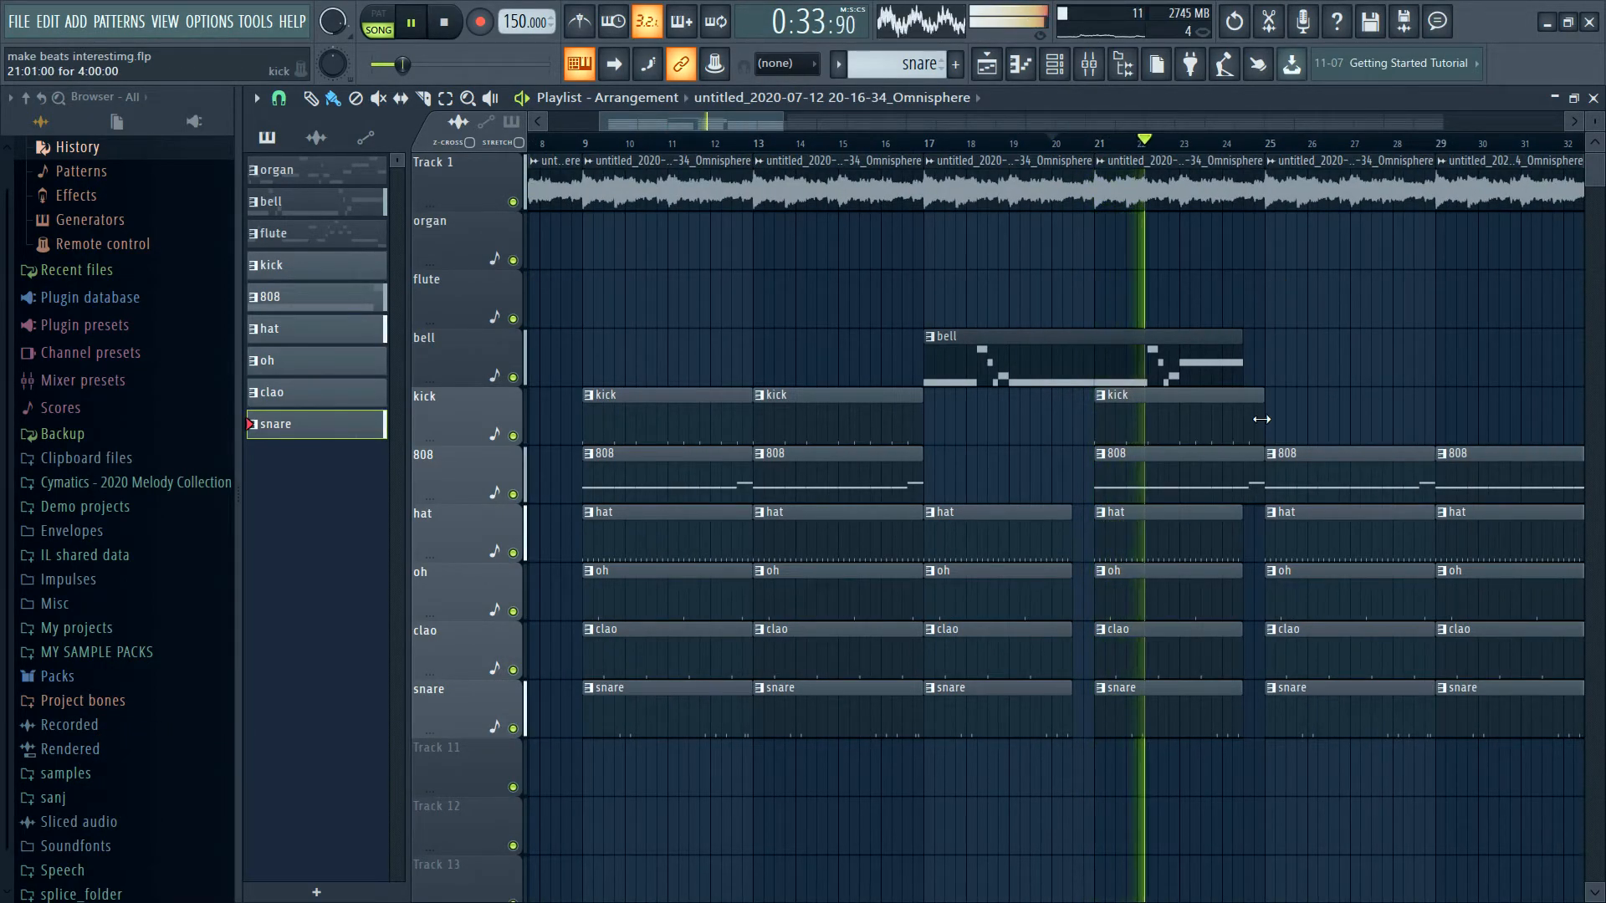
- Shorten the kick and 808 clips starting at bar 21 to end half a bar before bar 25
{"action": "scroll", "coordinate": [1262, 452], "scroll_direction": "up", "scroll_amount": 1}
{"action": "left_click_drag", "start_coordinate": [1263, 480], "coordinate": [1237, 423]}
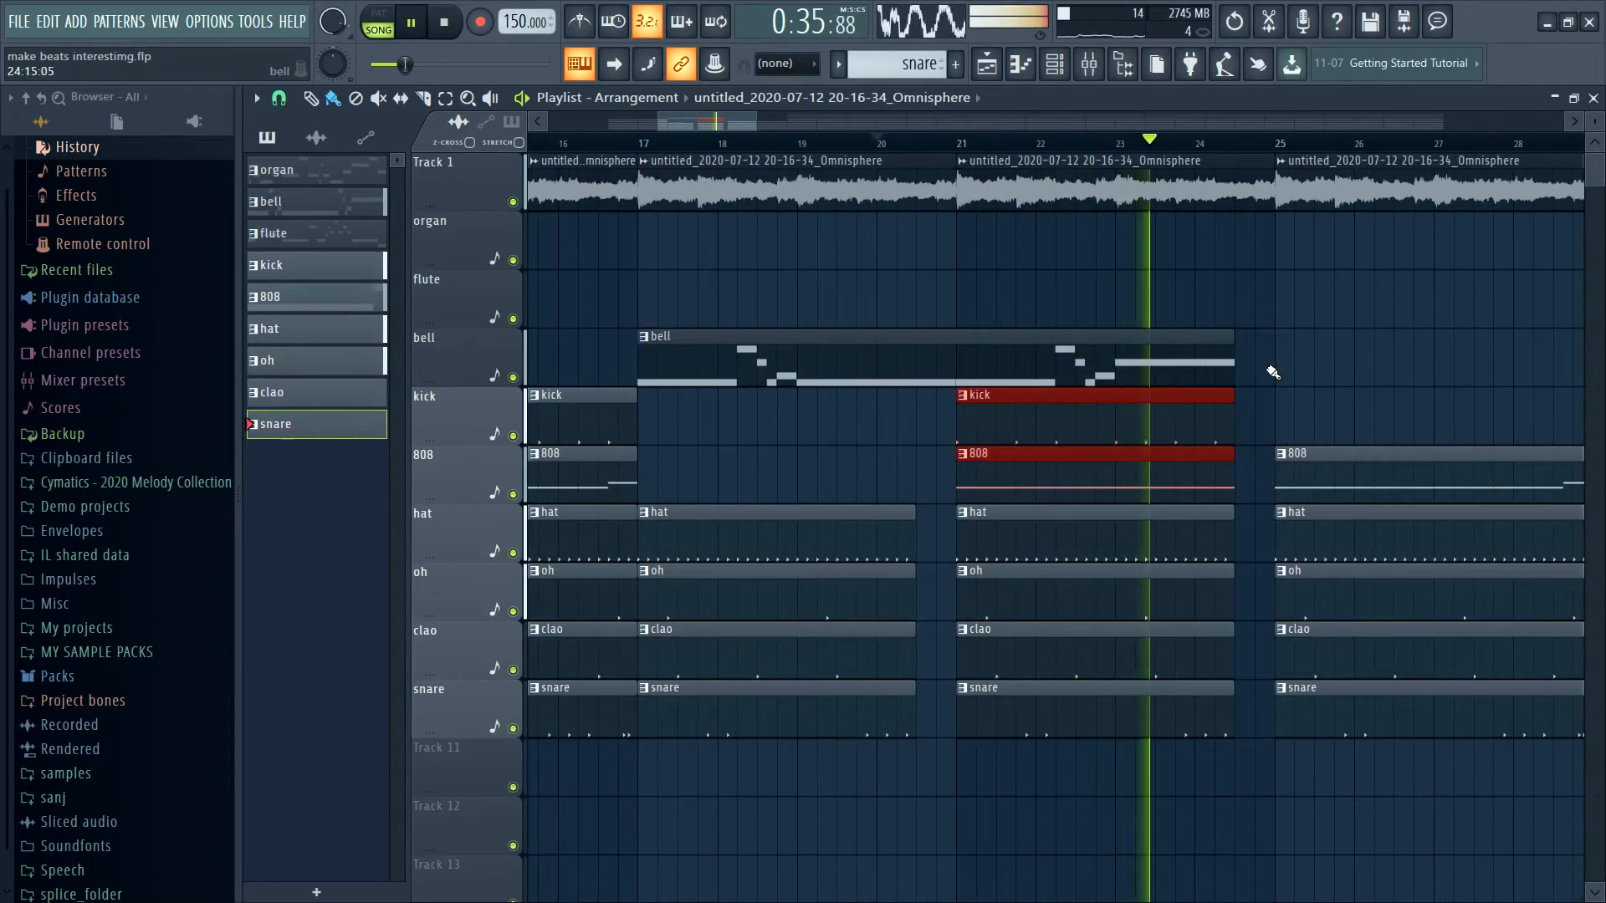
{"action": "left_click", "coordinate": [1298, 346]}
- Delete the organ, flute and bell clips from bars 33 to 40 and the kick and 808 clips from bars 33 to 36
{"action": "scroll", "coordinate": [1301, 345], "scroll_direction": "down", "scroll_amount": 1}
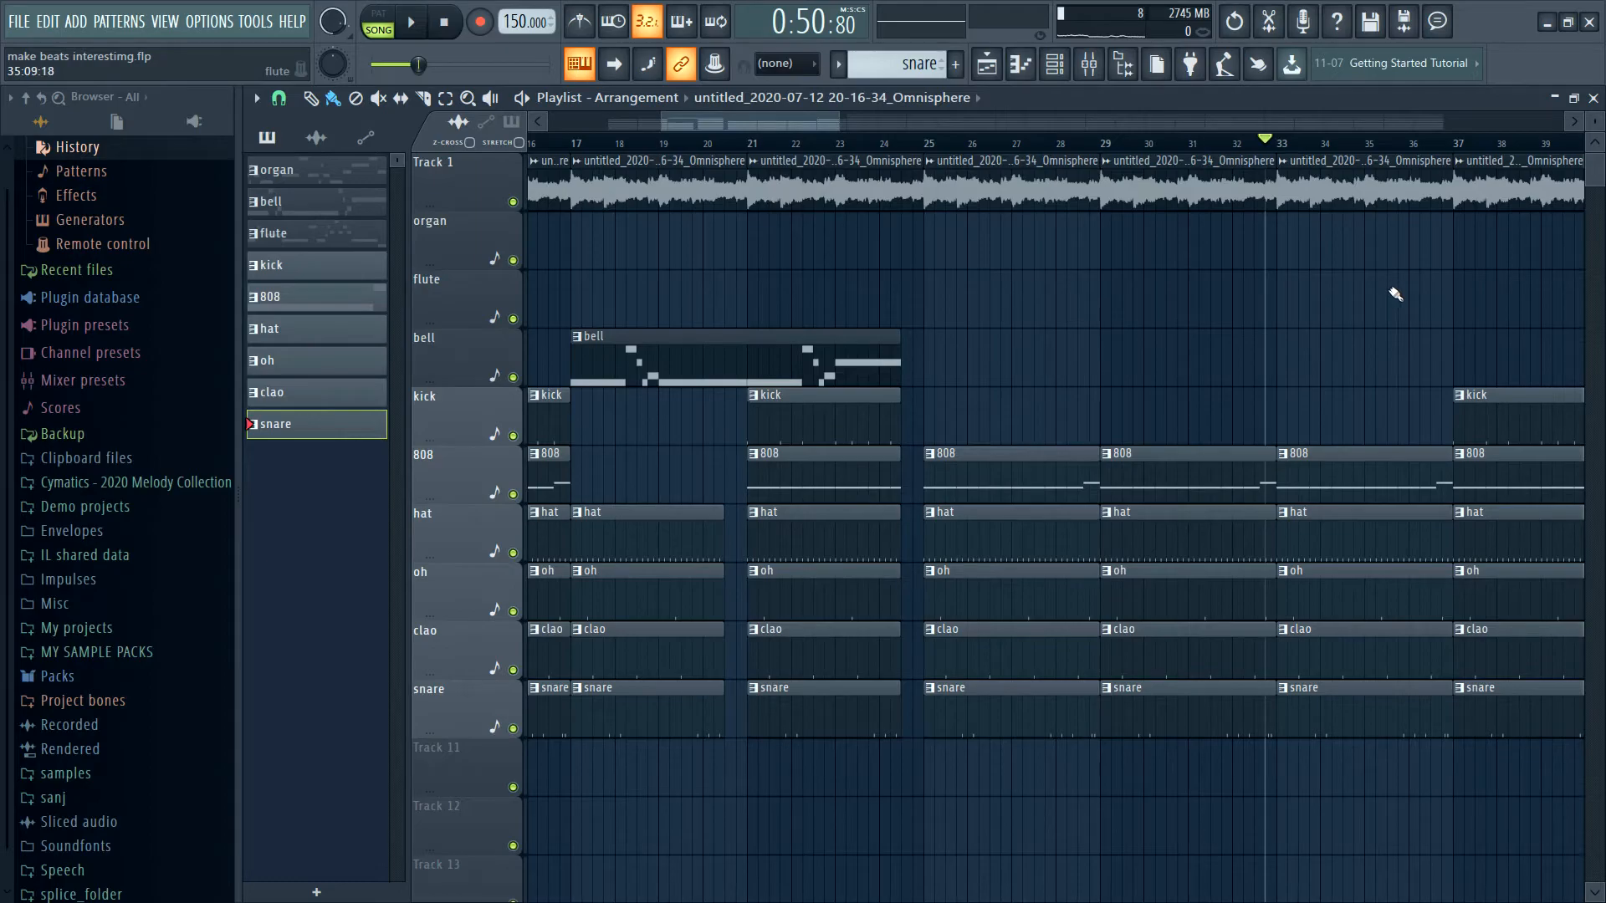
{"action": "scroll", "coordinate": [1395, 293], "scroll_direction": "down", "scroll_amount": 2}
{"action": "right_click", "coordinate": [1380, 464]}
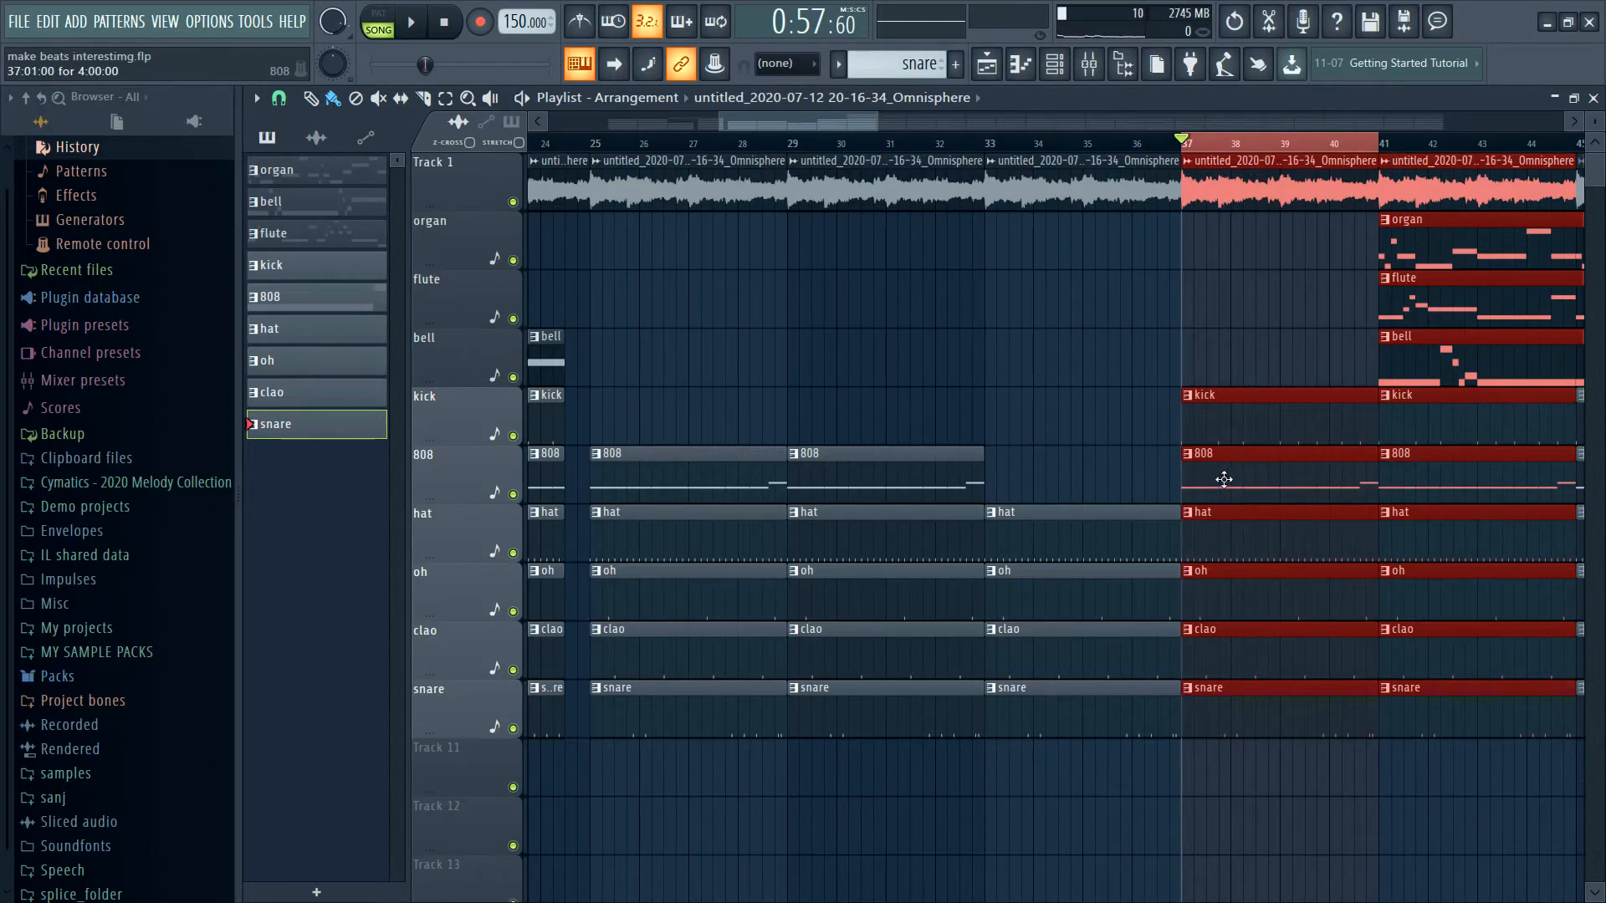
{"action": "key", "text": "space"}
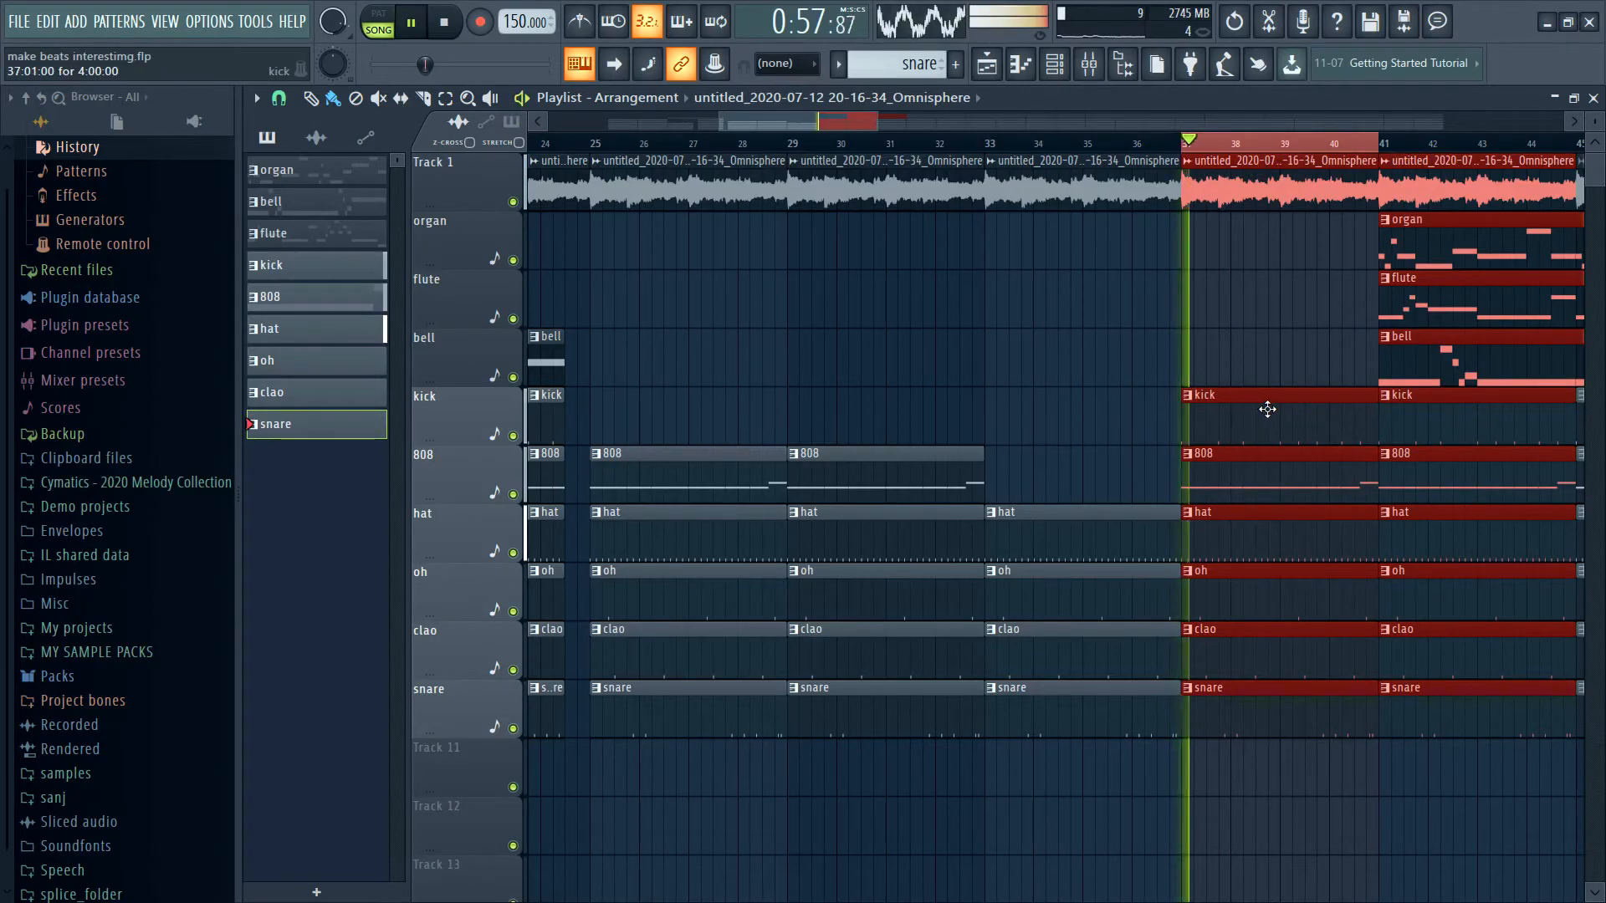
{"action": "key", "text": "space"}
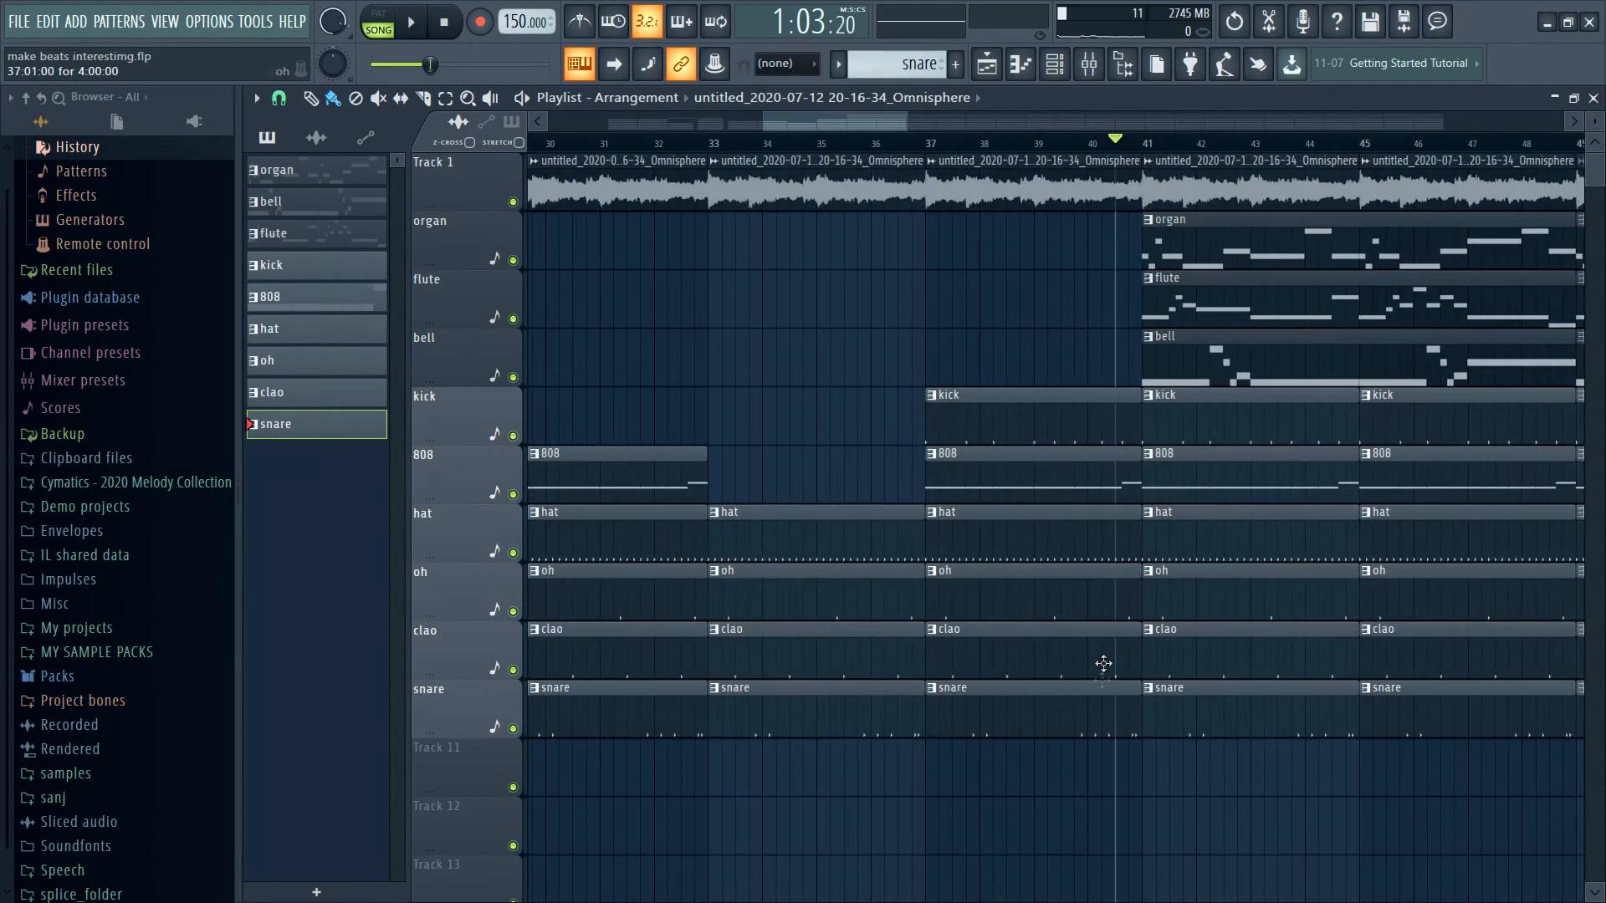
- Shorten the melody audio and all drum clips starting at bar 37 to end half a bar before bar 41
{"action": "left_click_drag", "start_coordinate": [1104, 664], "coordinate": [1154, 173]}
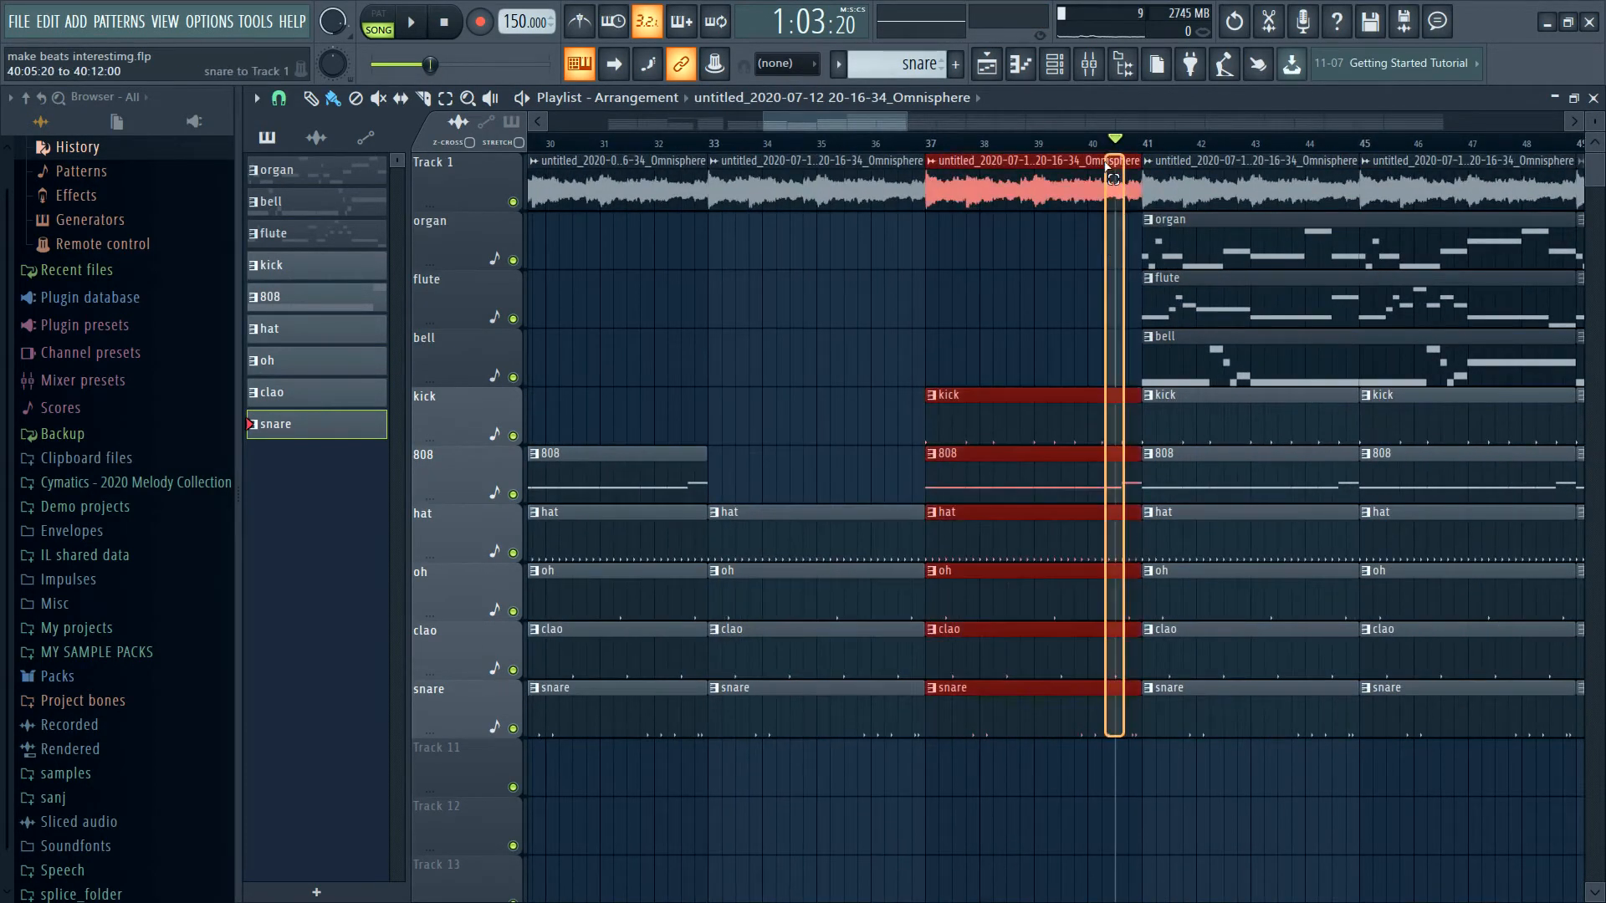
{"action": "scroll", "coordinate": [1160, 174], "scroll_direction": "up", "scroll_amount": 2}
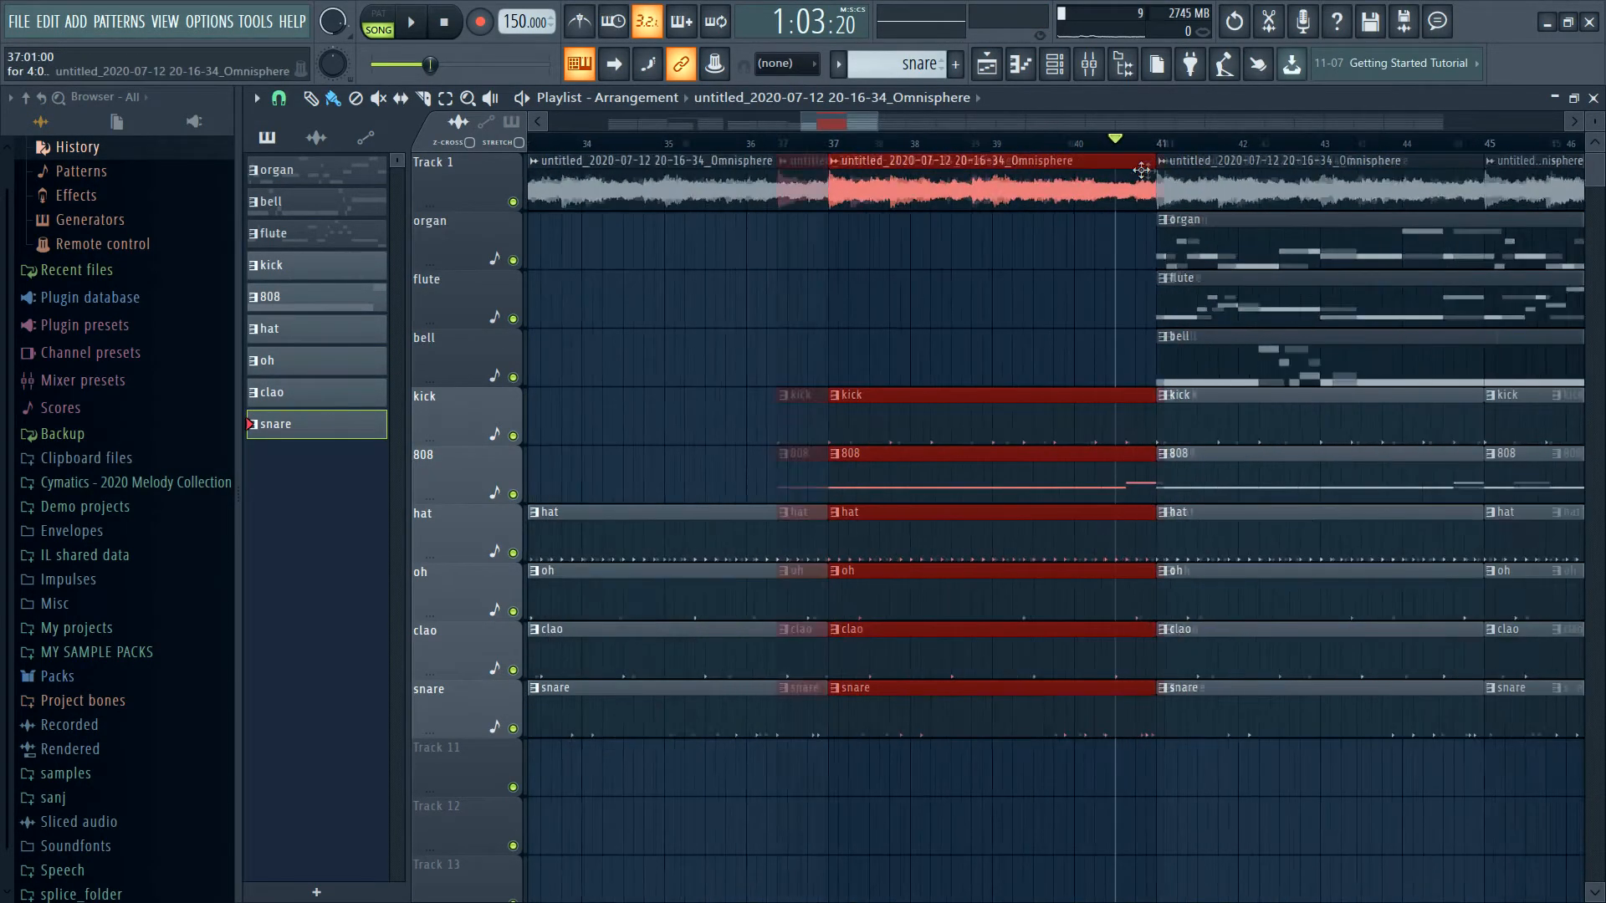
{"action": "left_click", "coordinate": [1113, 288]}
{"action": "scroll", "coordinate": [1129, 221], "scroll_direction": "down", "scroll_amount": 2}
{"action": "key", "text": "space"}
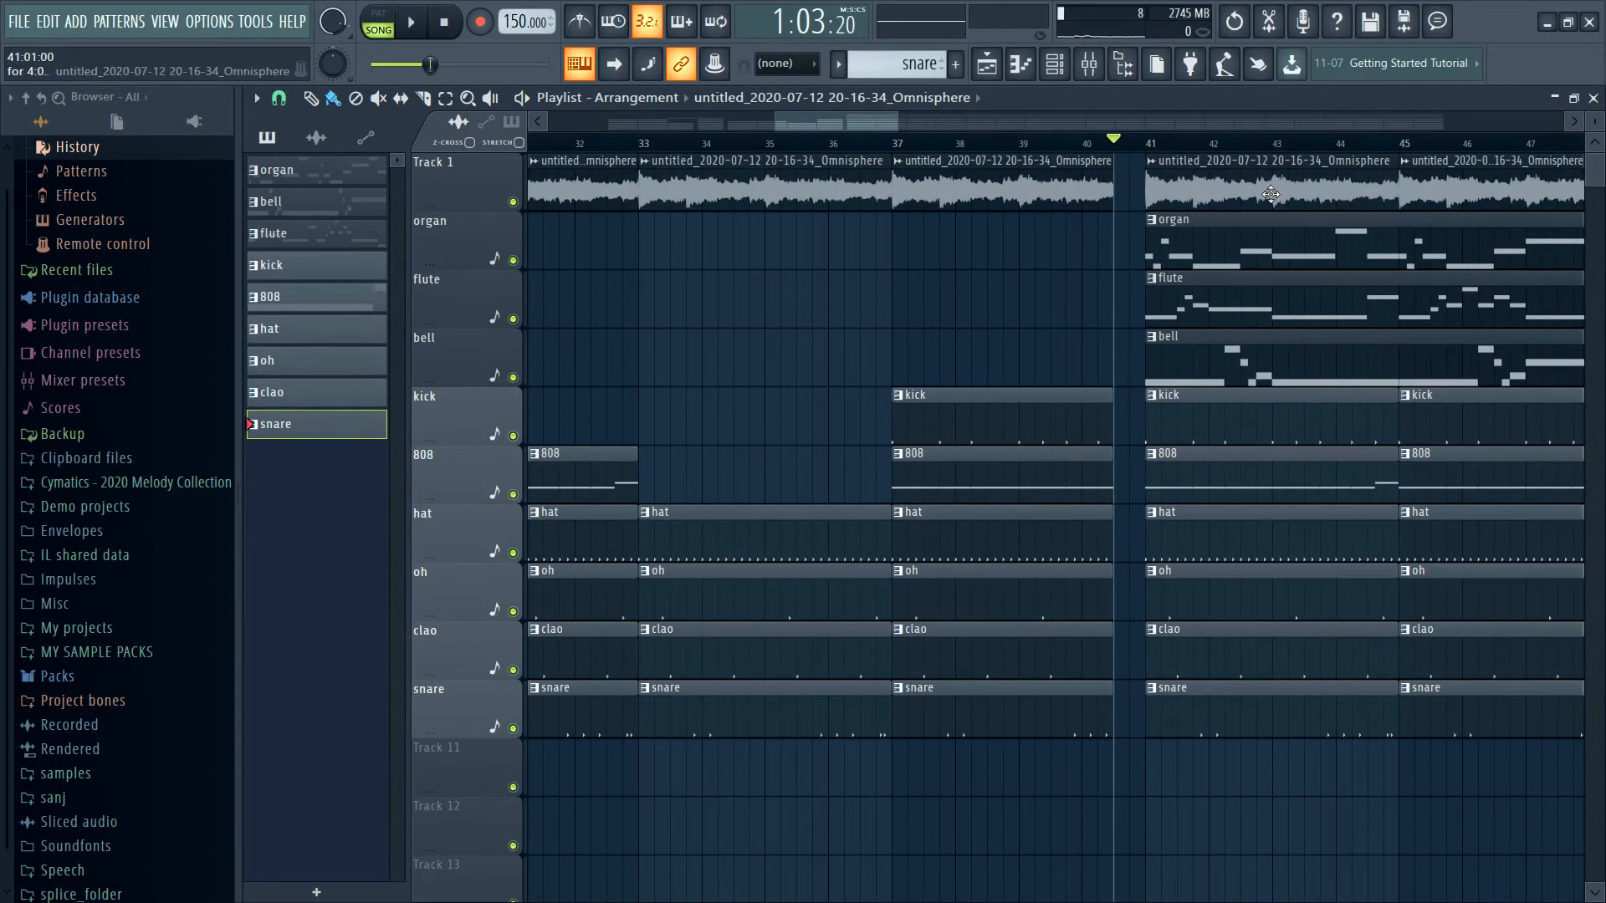
- Delete the organ and bell clips from bars 41 to 48 and play through the break into the flute section
{"action": "right_click", "coordinate": [1248, 227]}
{"action": "right_click", "coordinate": [1288, 359]}
{"action": "scroll", "coordinate": [1305, 359], "scroll_direction": "down", "scroll_amount": 3}
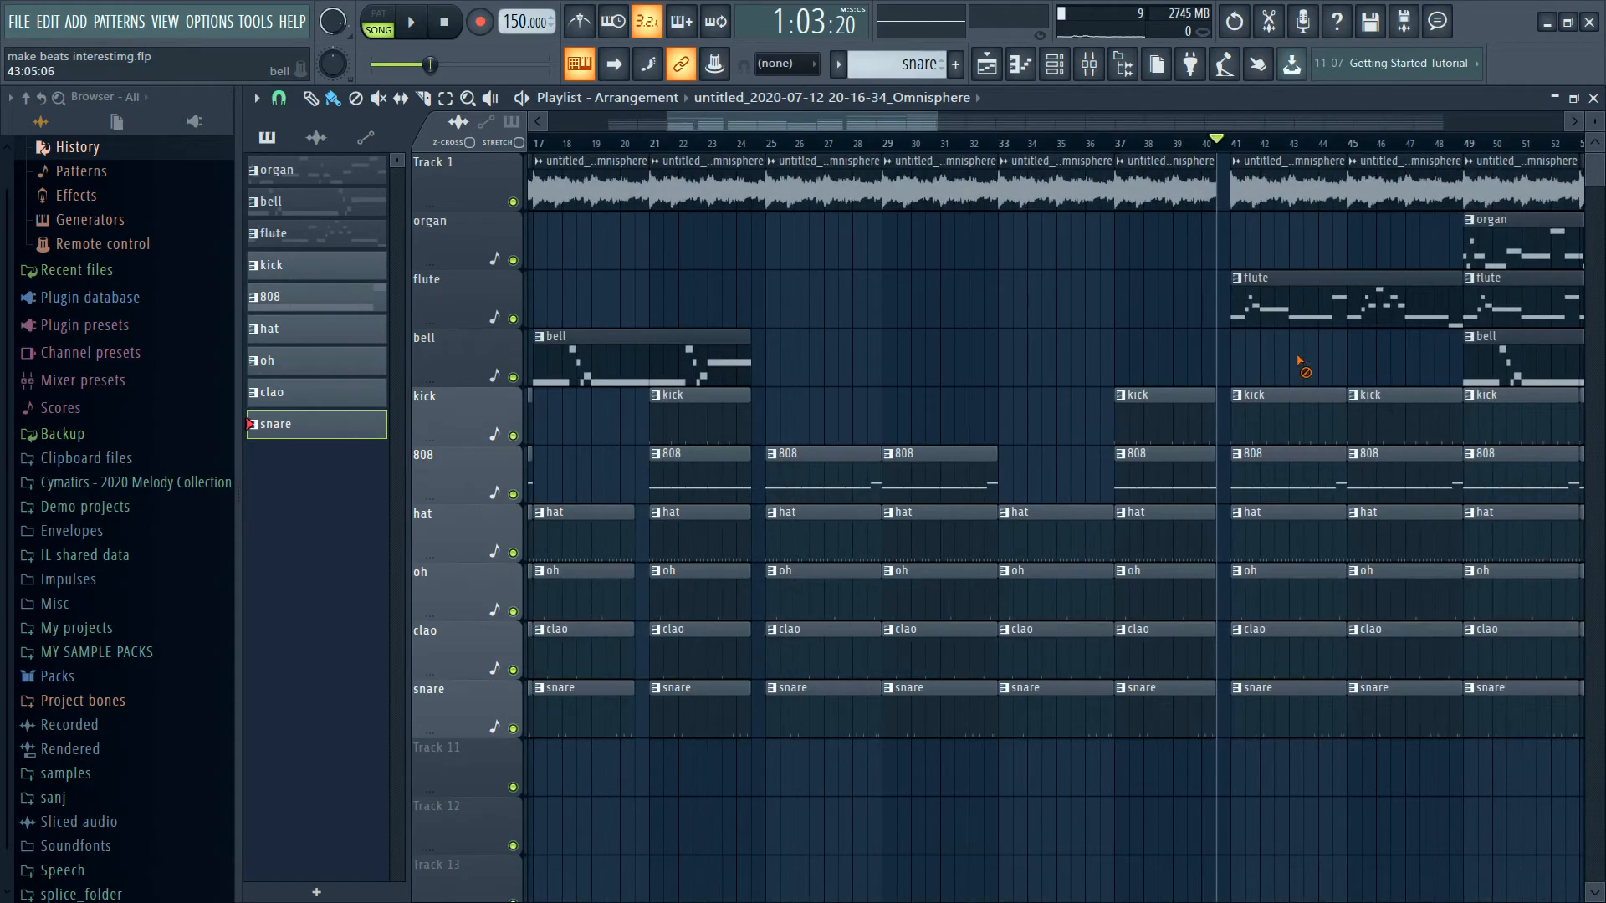
{"action": "left_click", "coordinate": [1152, 153]}
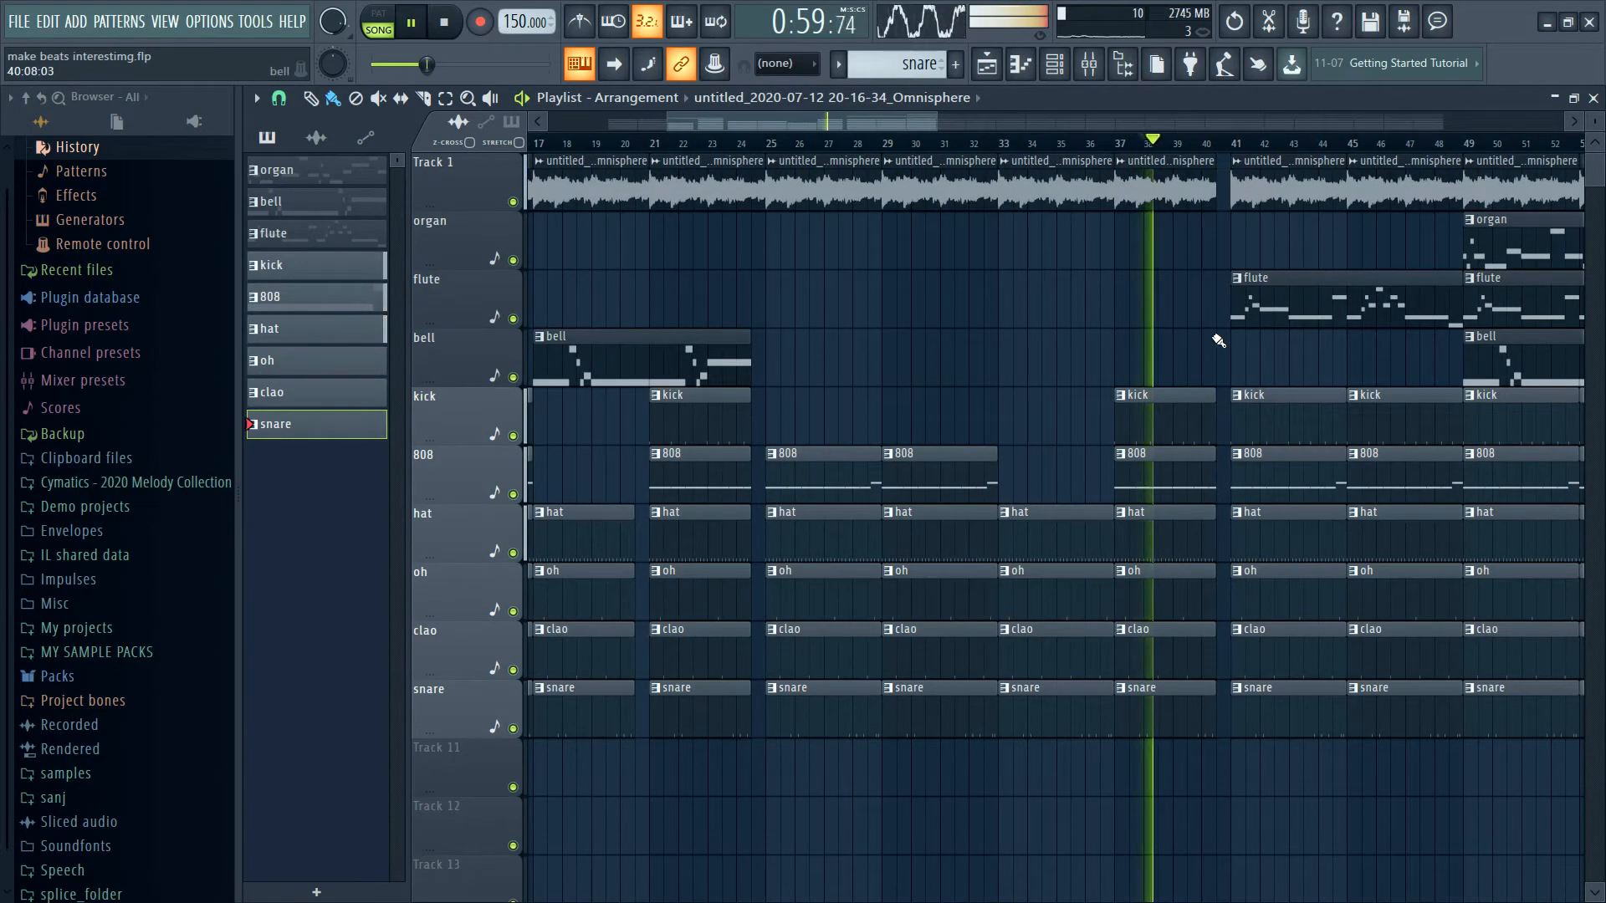
{"action": "scroll", "coordinate": [1255, 251], "scroll_direction": "down", "scroll_amount": 2}
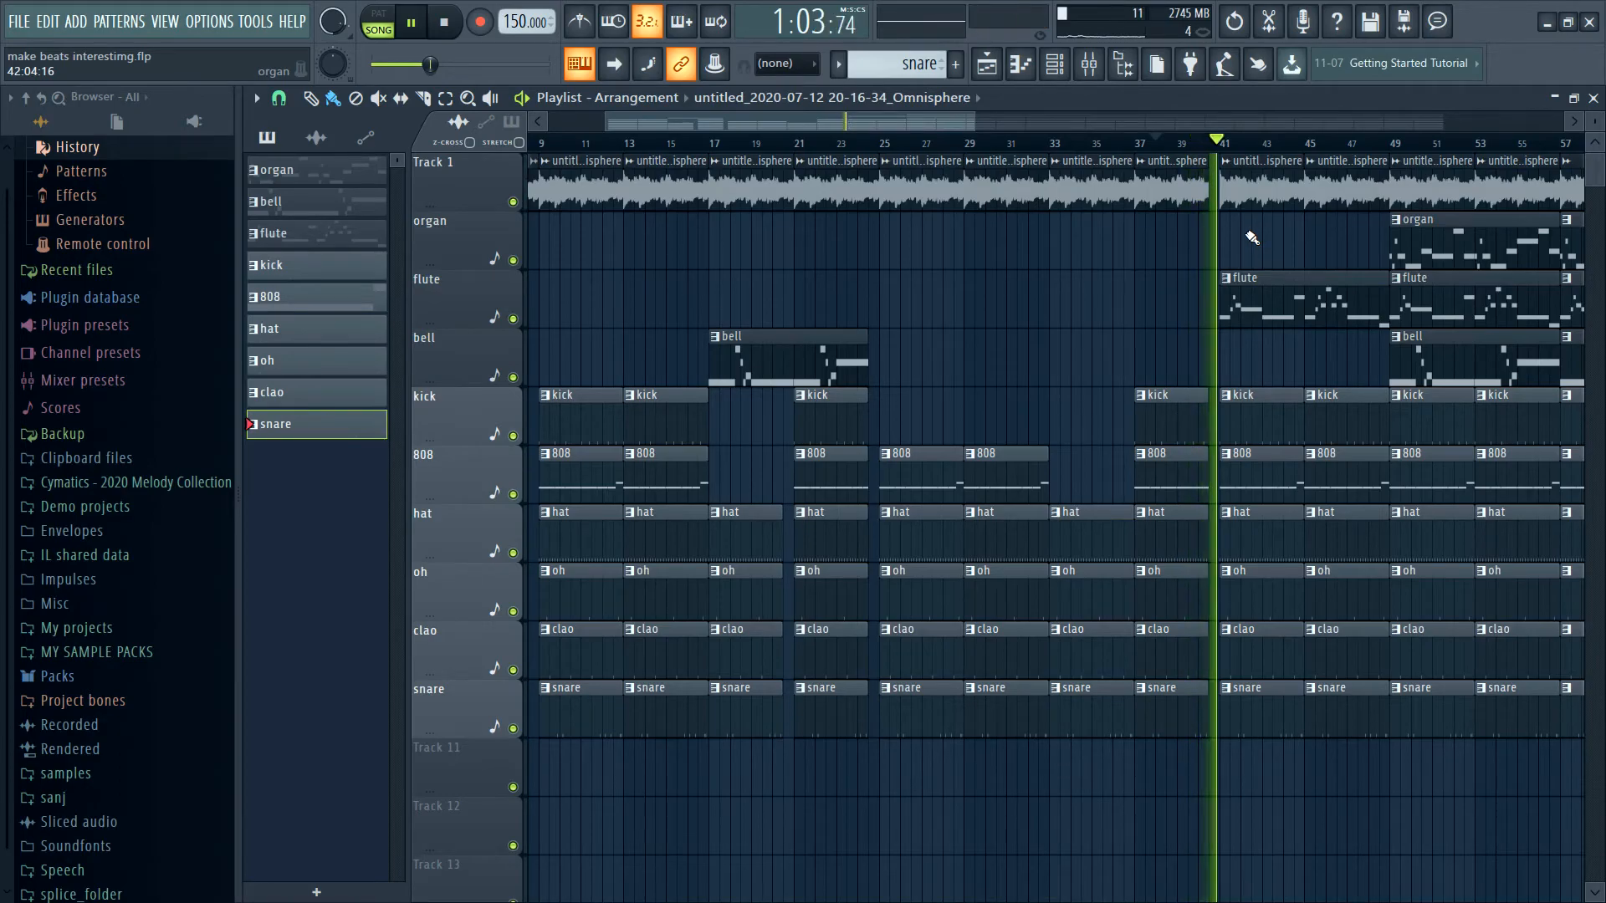
- Pan the flute channel about 32% left
{"action": "left_click", "coordinate": [1076, 71]}
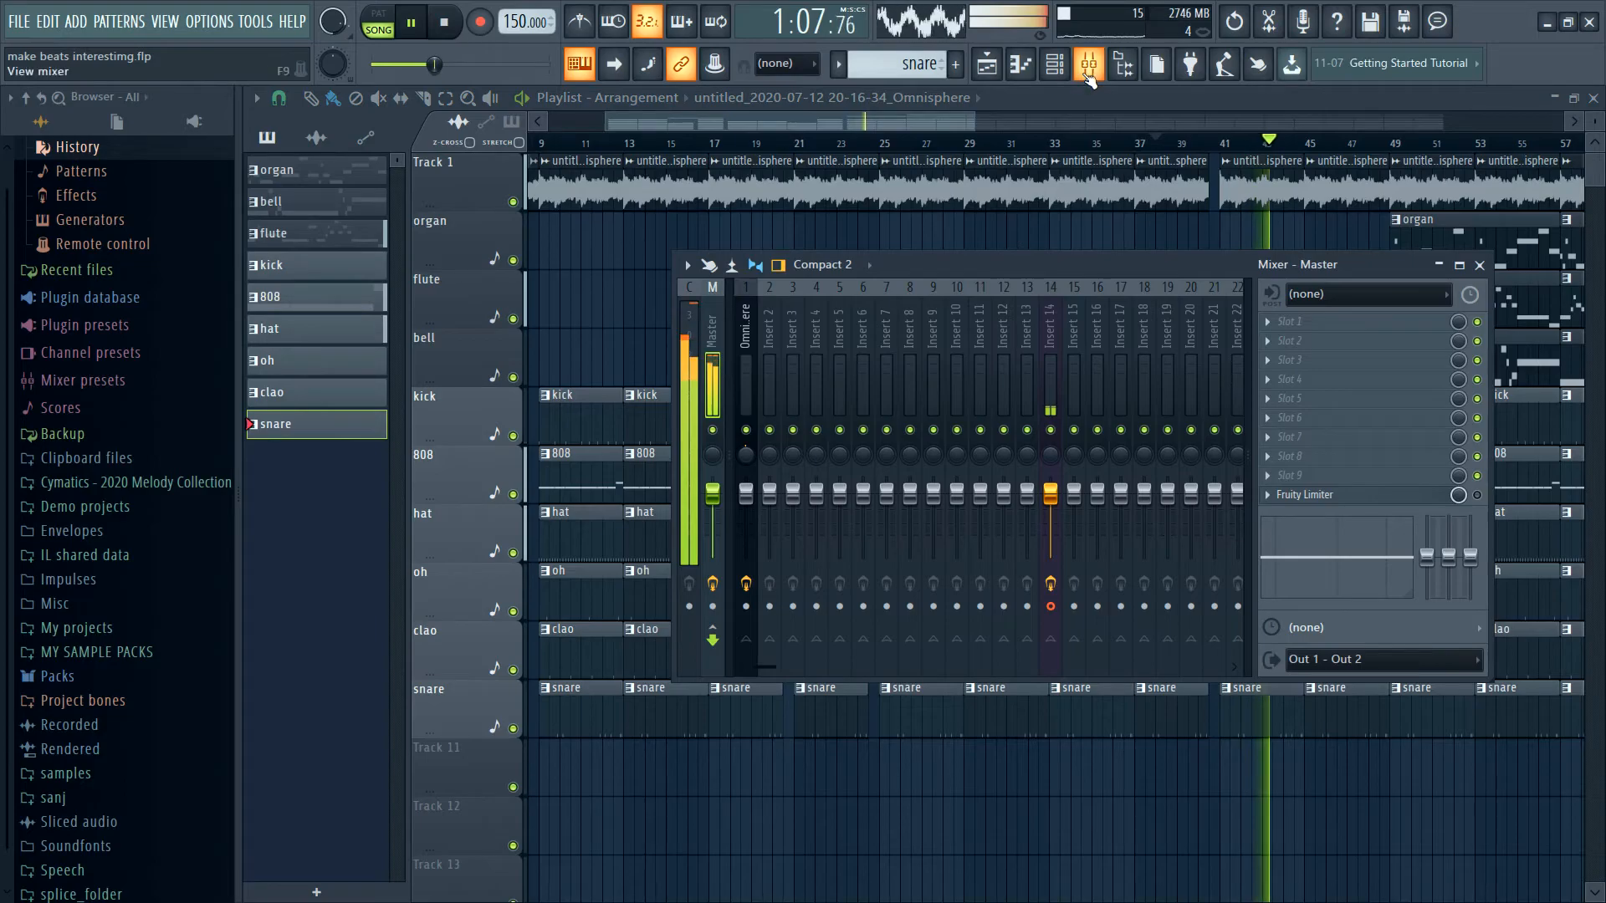
{"action": "key", "text": "F6"}
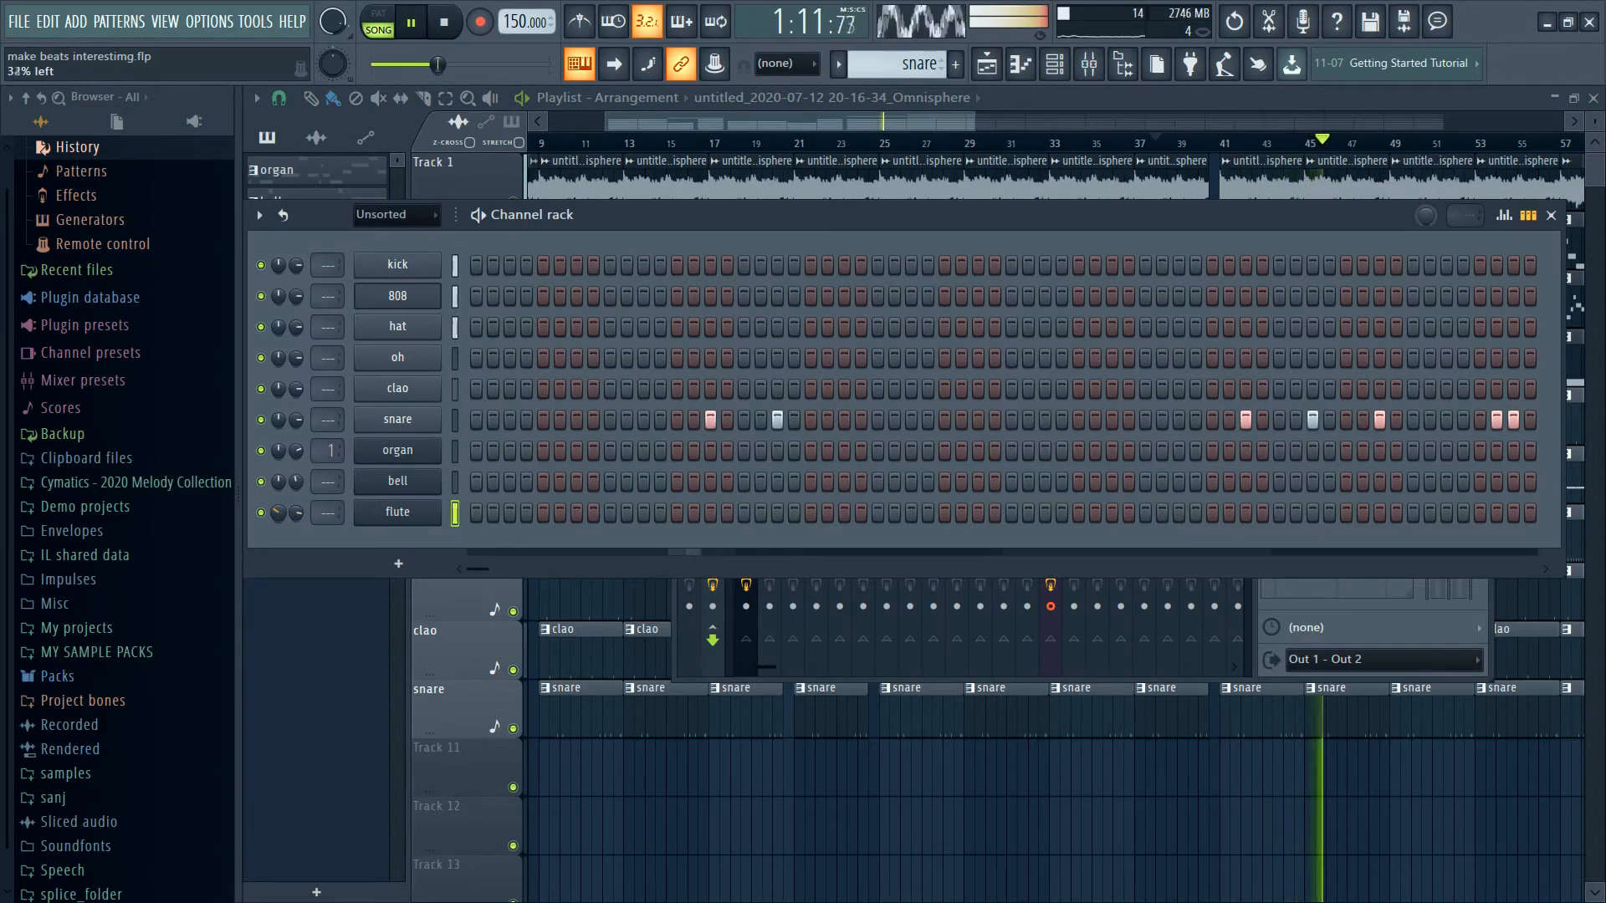
{"action": "left_click", "coordinate": [1079, 90]}
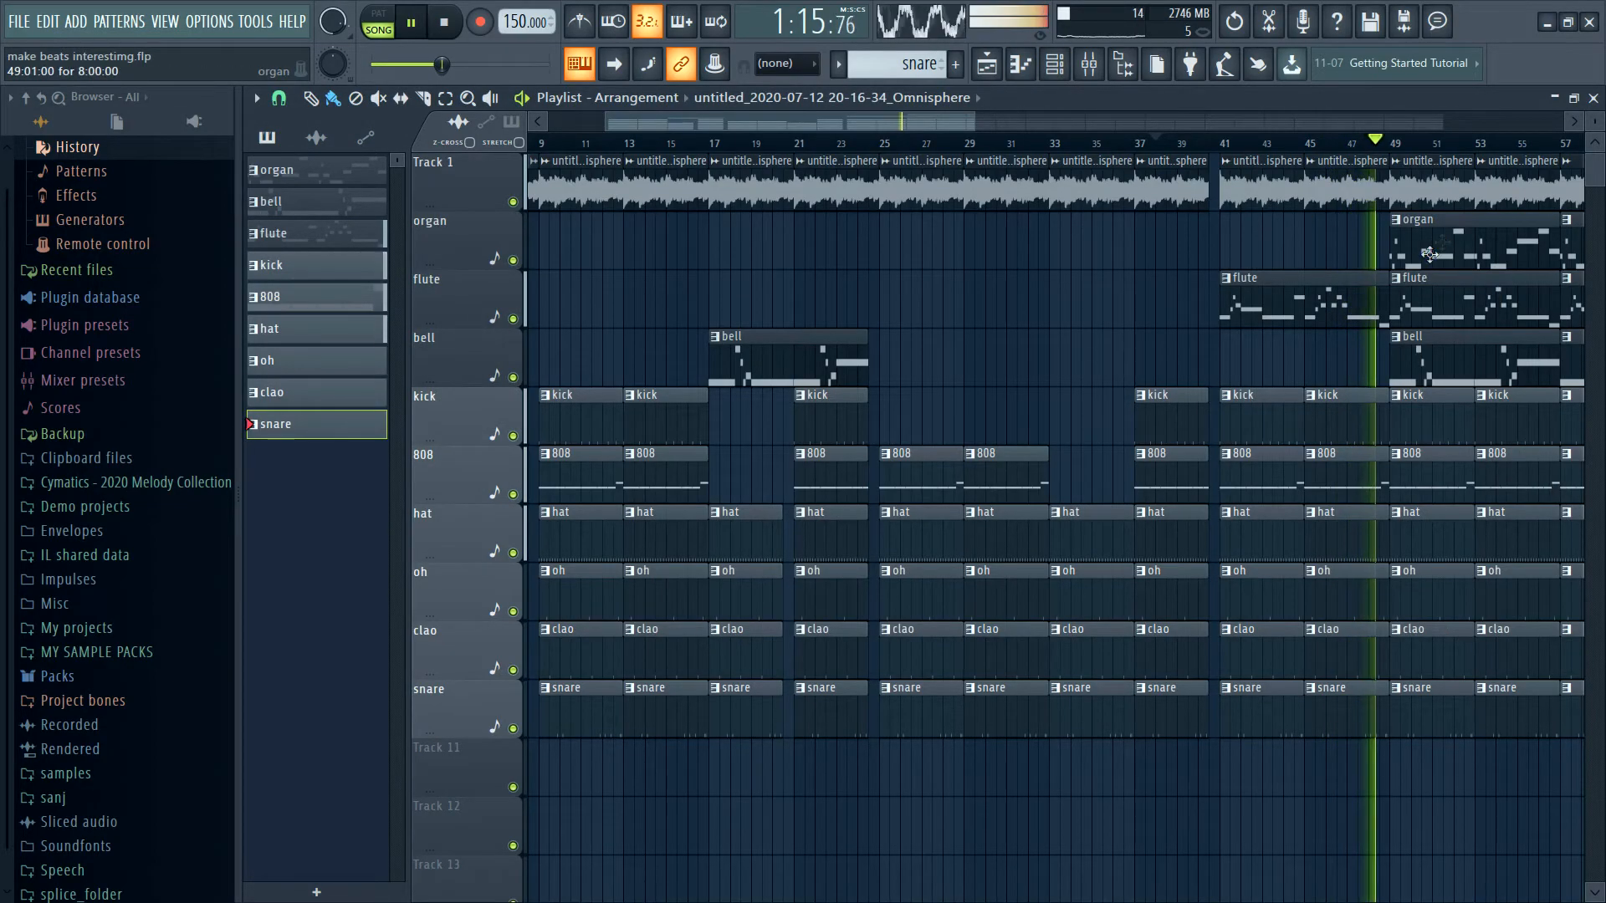
- Delete the organ clips from bar 49 onward and the bell clip from bars 49 to 56
{"action": "key", "text": "space"}
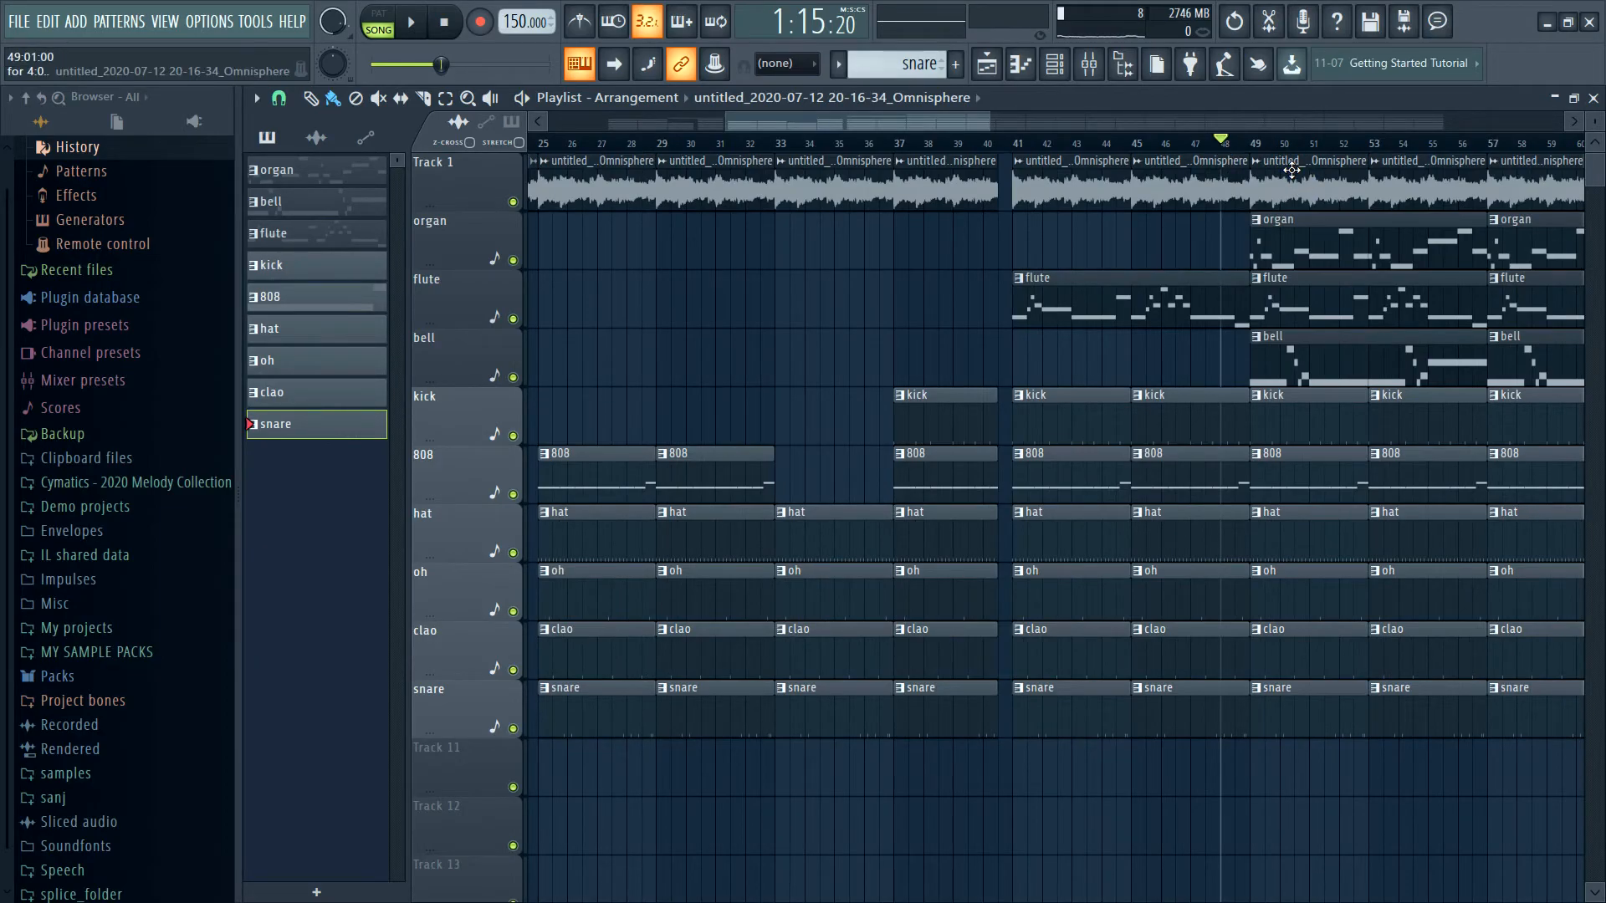
{"action": "scroll", "coordinate": [1292, 171], "scroll_direction": "down", "scroll_amount": 1}
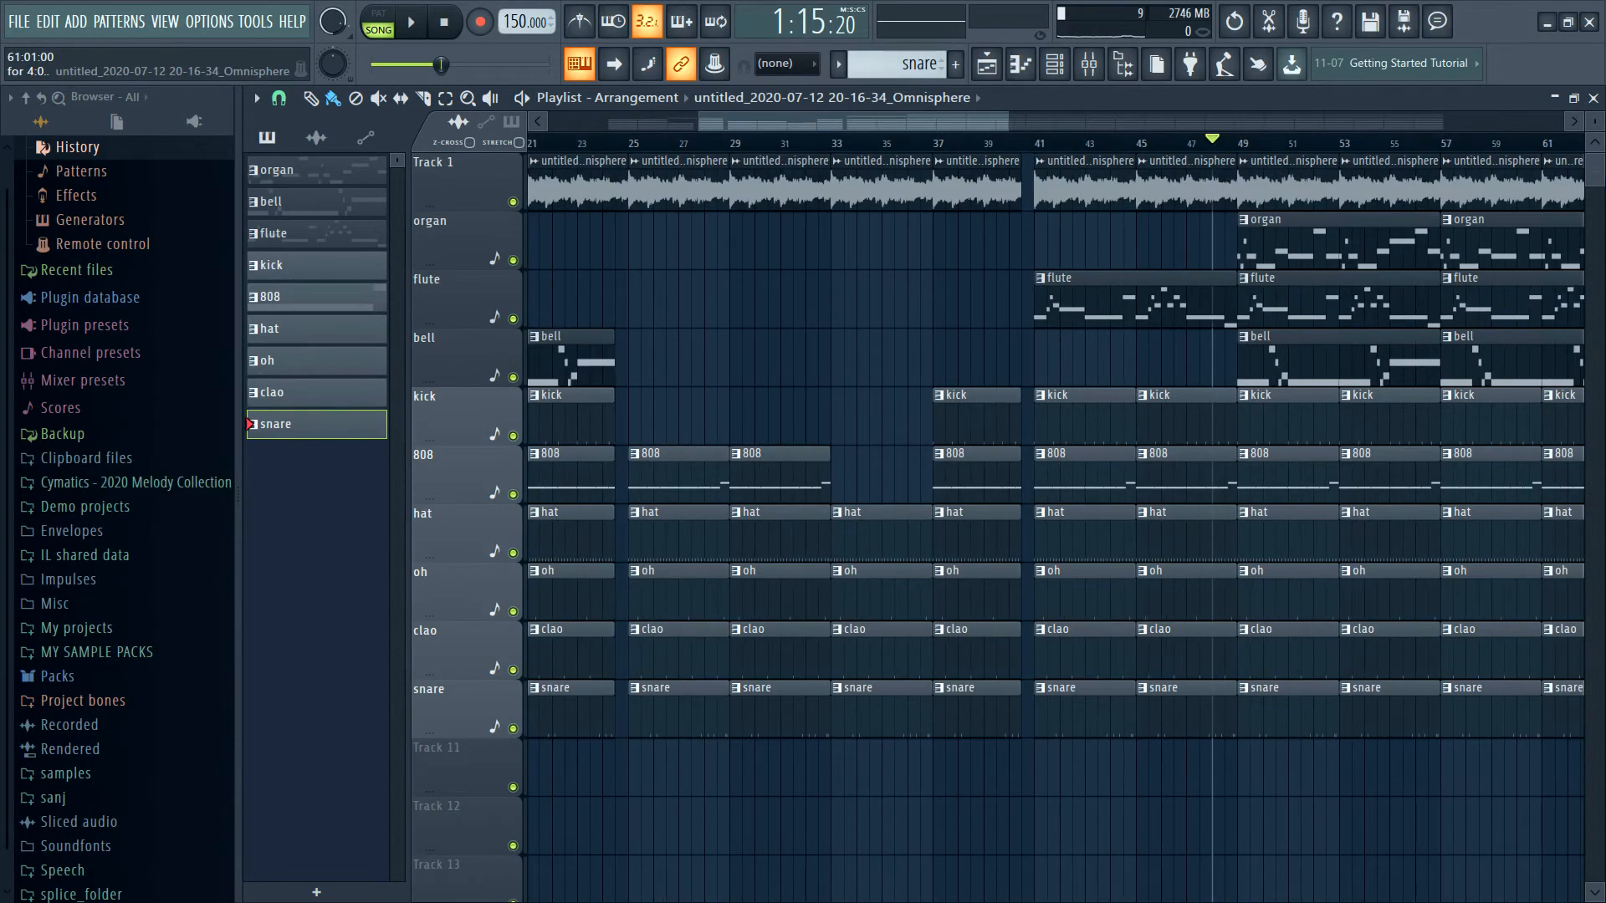
{"action": "right_click", "coordinate": [1410, 217]}
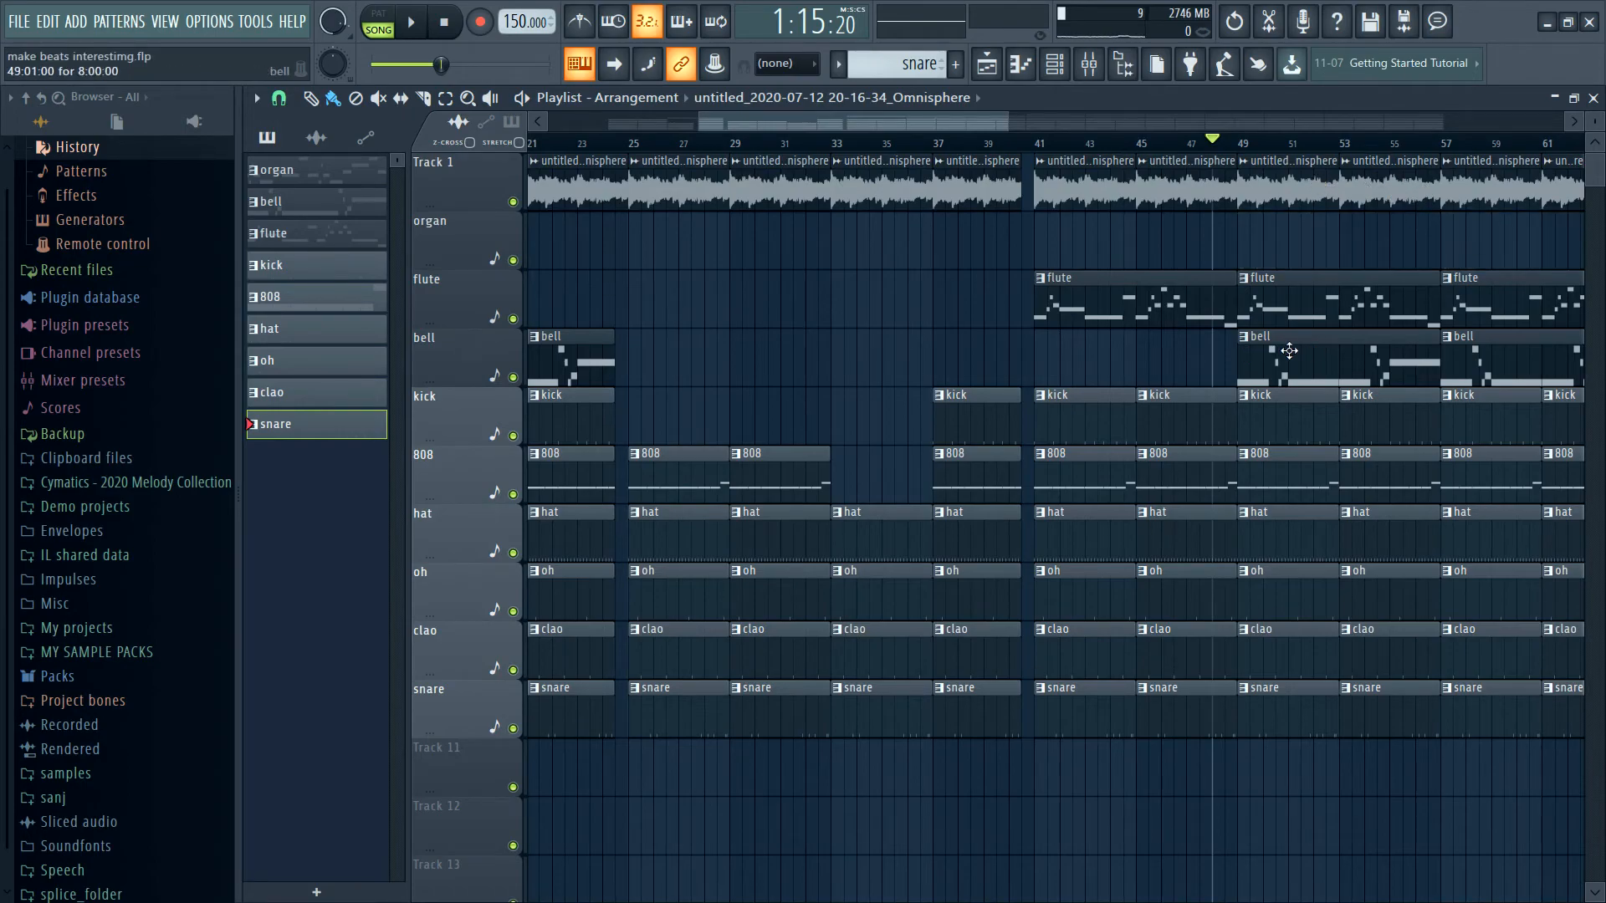
{"action": "right_click", "coordinate": [1316, 350]}
- Delete the hat, oh, clao and snare clips from bars 49 to 56 and play the lead-in to bar 49
{"action": "right_click", "coordinate": [1269, 541]}
{"action": "right_click", "coordinate": [1294, 596]}
{"action": "right_click", "coordinate": [1313, 651]}
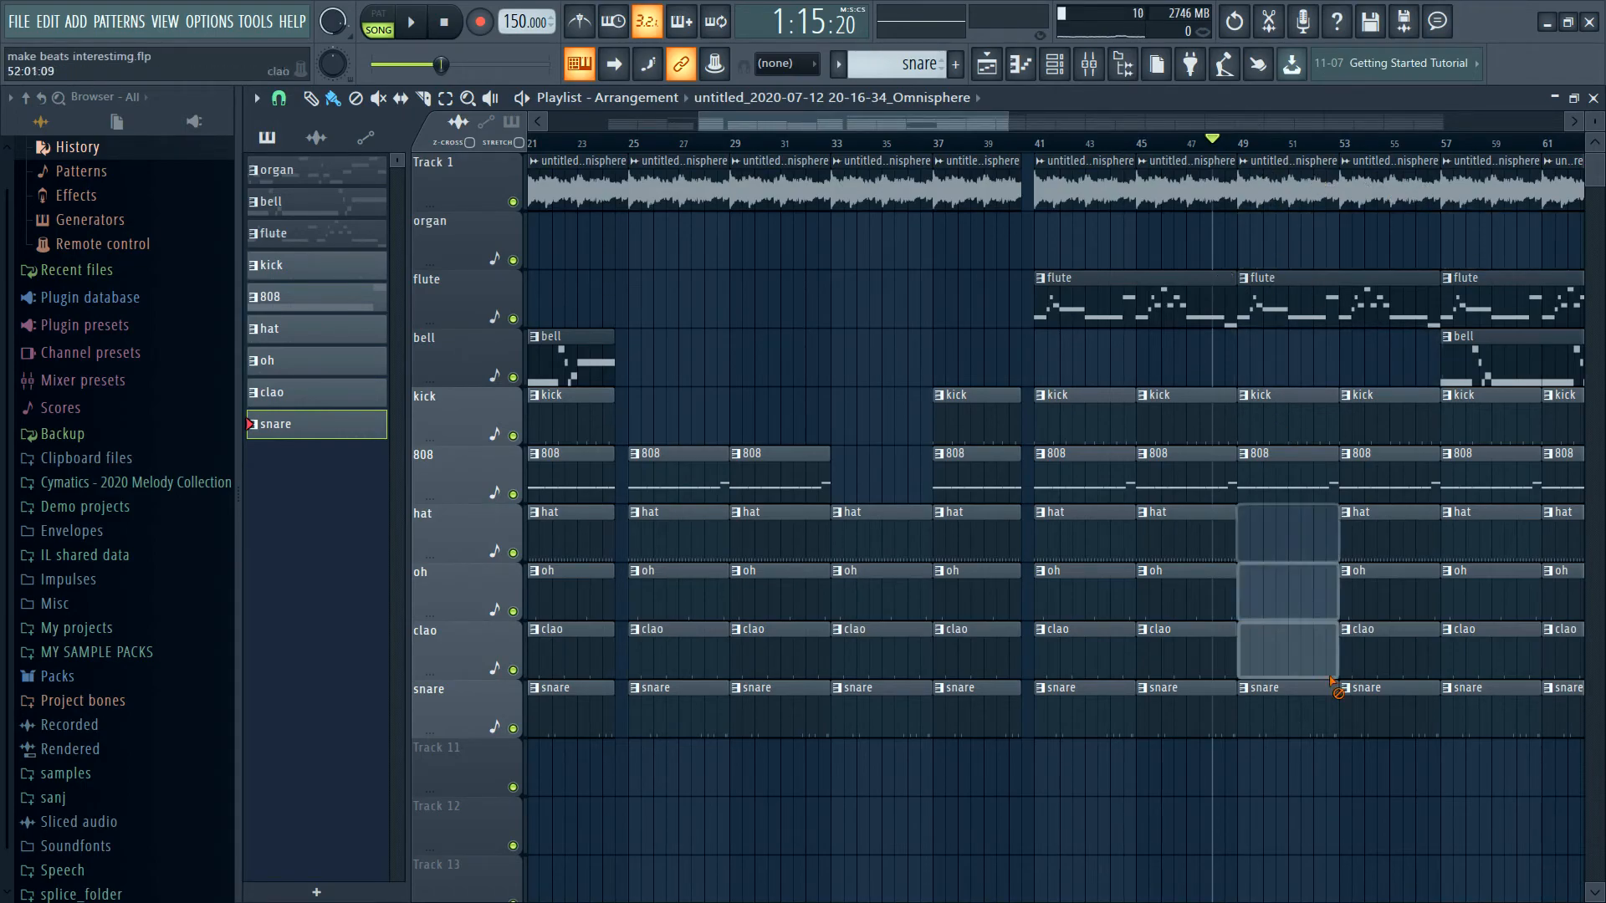
{"action": "right_click", "coordinate": [1326, 707]}
{"action": "right_click", "coordinate": [1371, 707]}
{"action": "right_click", "coordinate": [1380, 652]}
{"action": "right_click", "coordinate": [1381, 595]}
{"action": "right_click", "coordinate": [1380, 554]}
{"action": "key", "text": "space"}
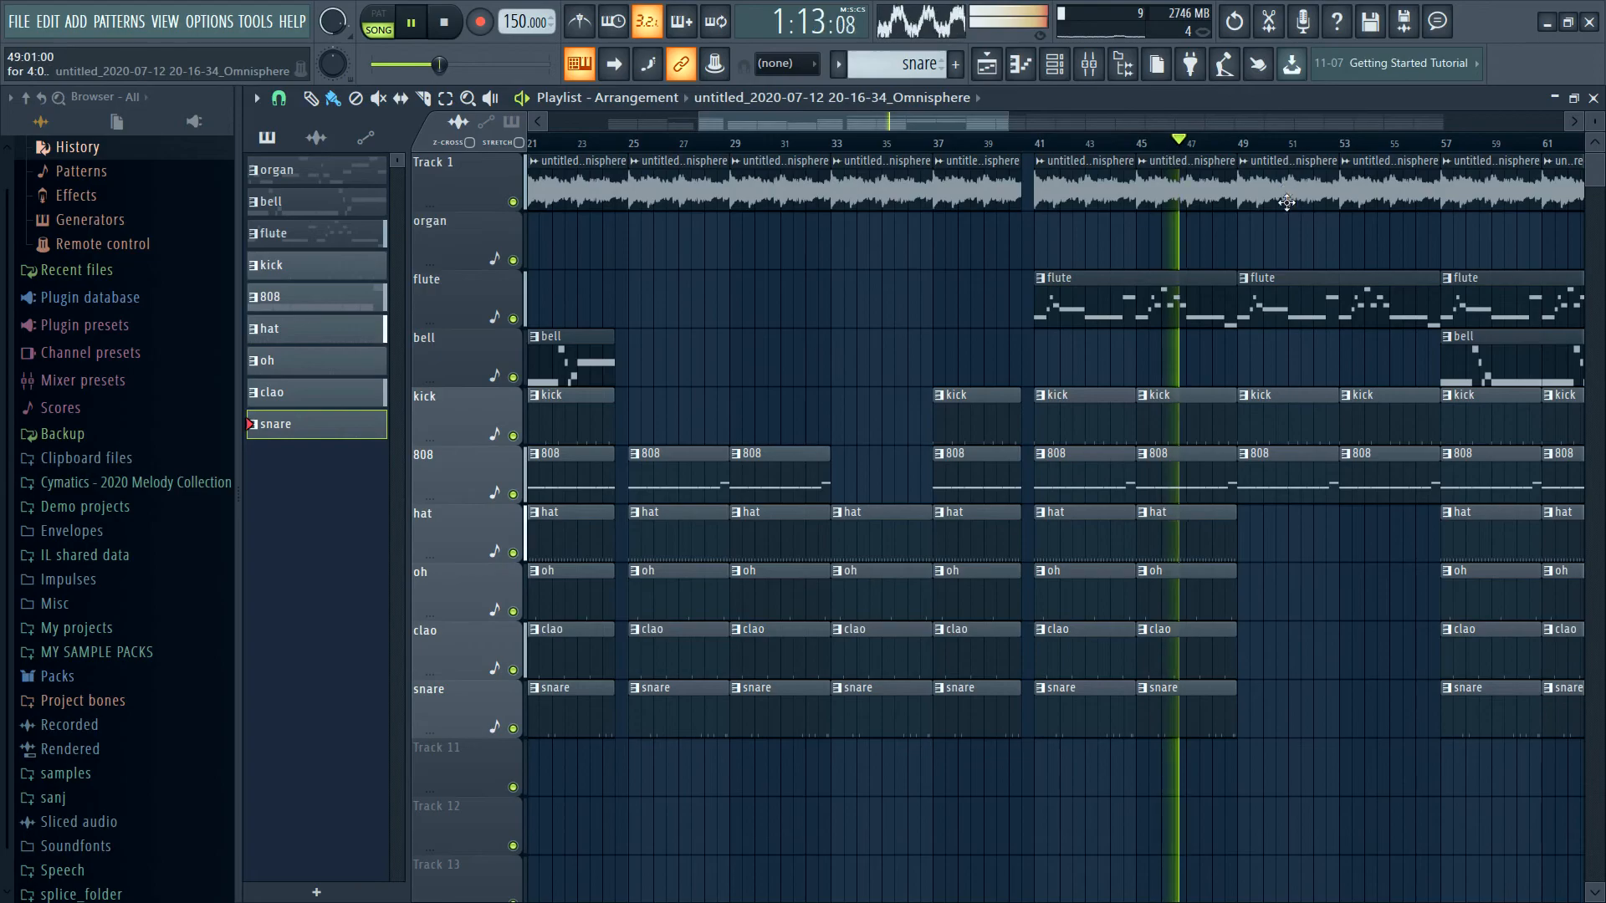
{"action": "scroll", "coordinate": [1316, 244], "scroll_direction": "down", "scroll_amount": 2}
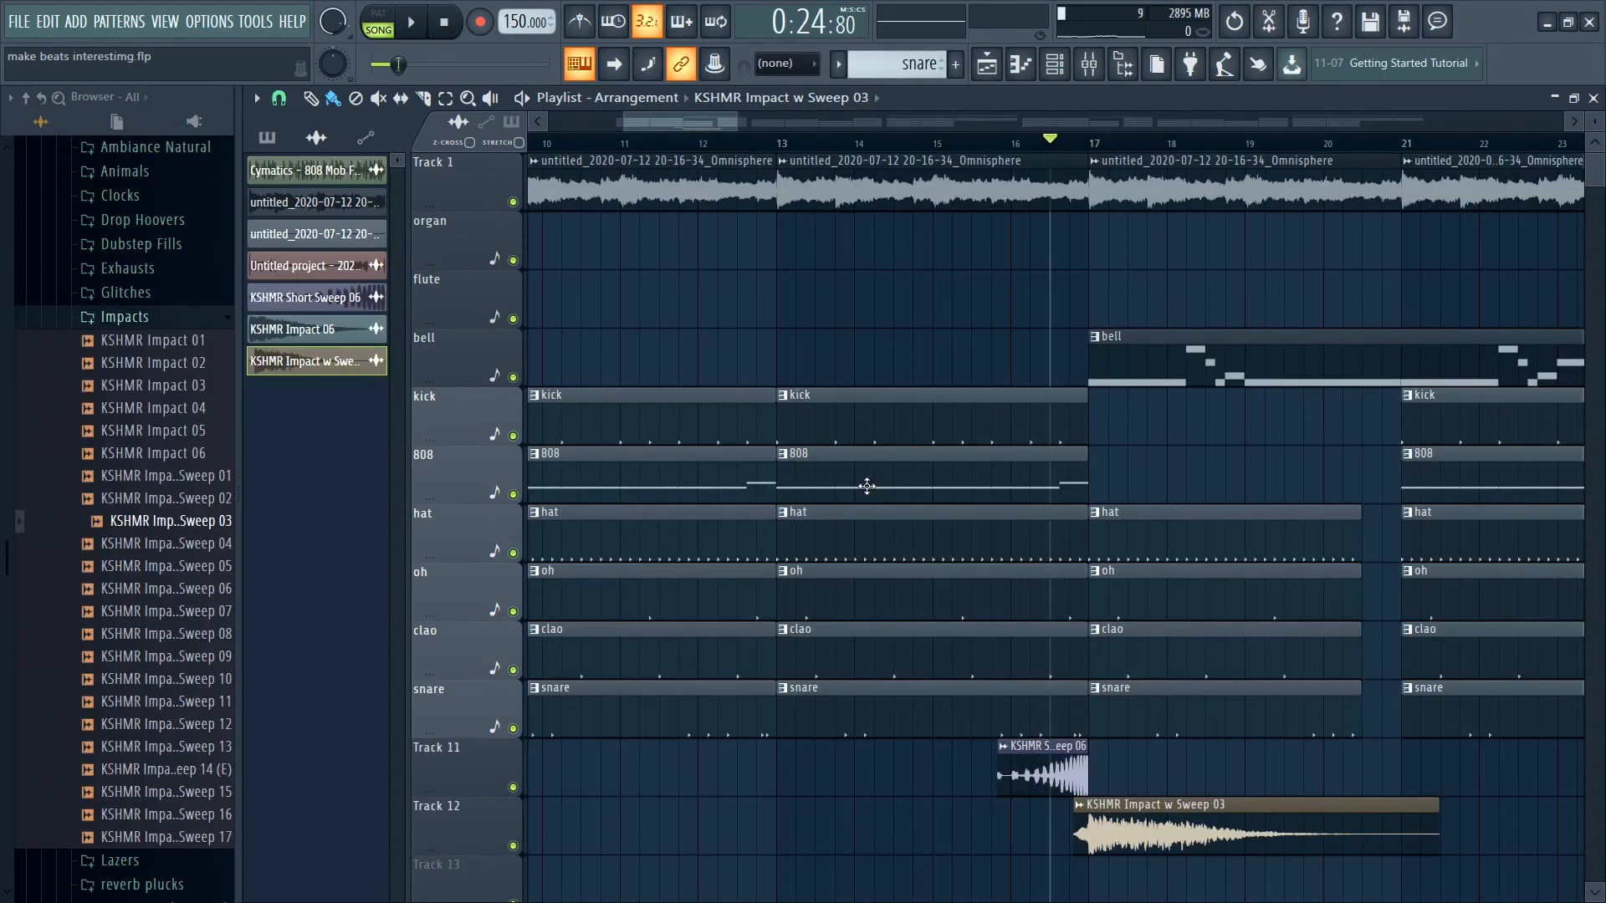
- Play the transition into bar 17 to hear the KSHMR Short Sweep 06 and Impact w Sweep 03 samples
{"action": "scroll", "coordinate": [989, 340], "scroll_direction": "down", "scroll_amount": 3}
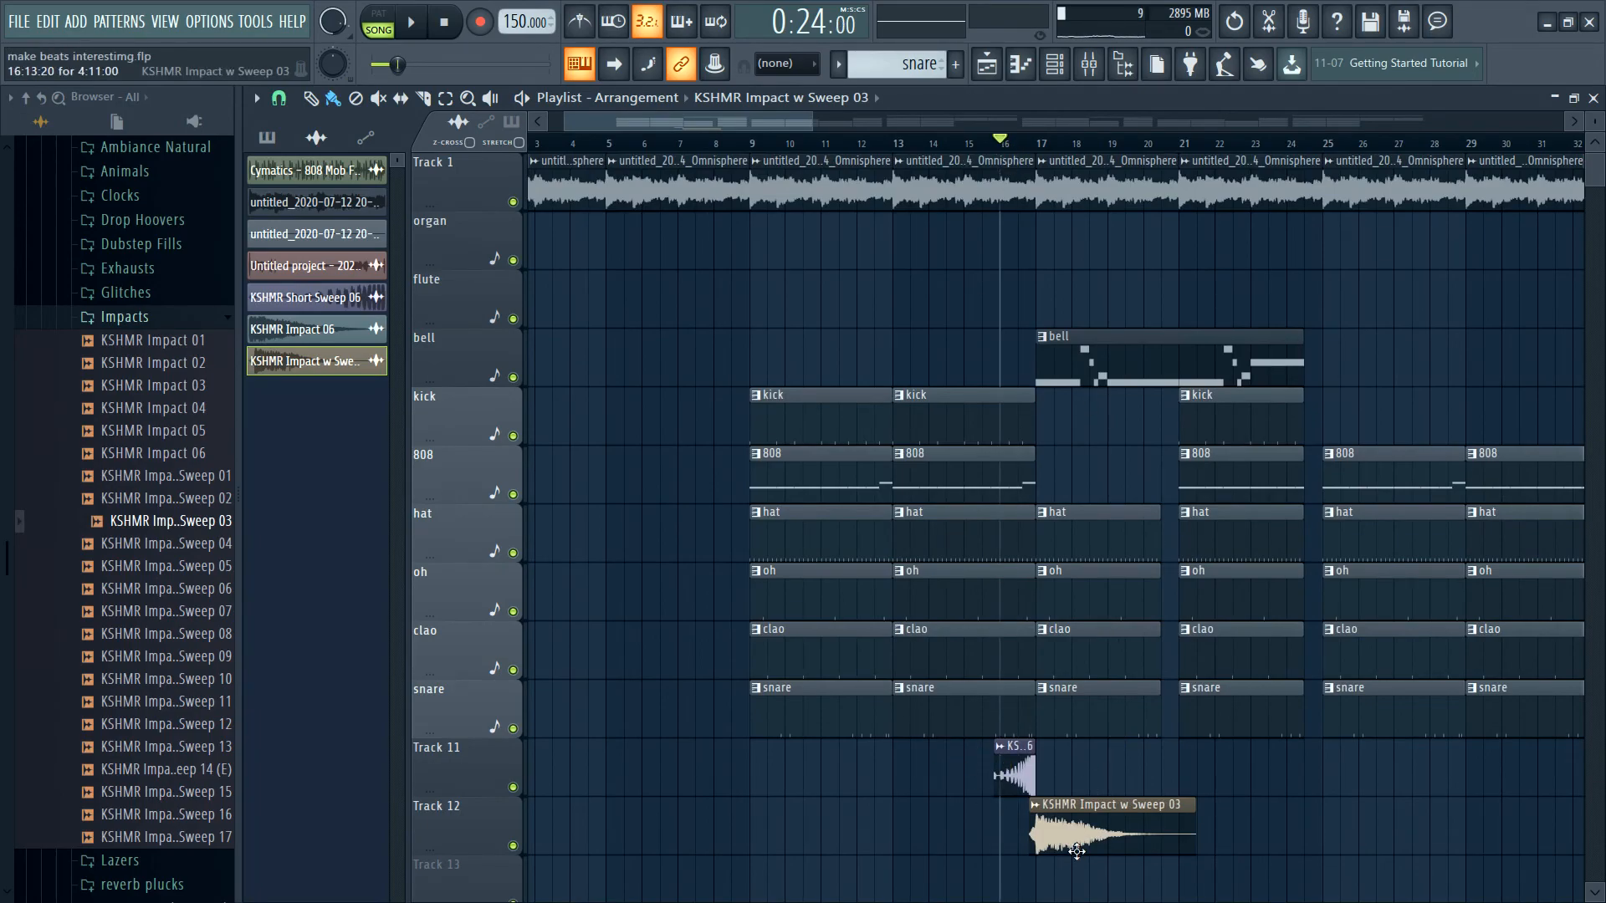
{"action": "scroll", "coordinate": [1076, 851], "scroll_direction": "down", "scroll_amount": 2}
{"action": "scroll", "coordinate": [1062, 719], "scroll_direction": "up", "scroll_amount": 2}
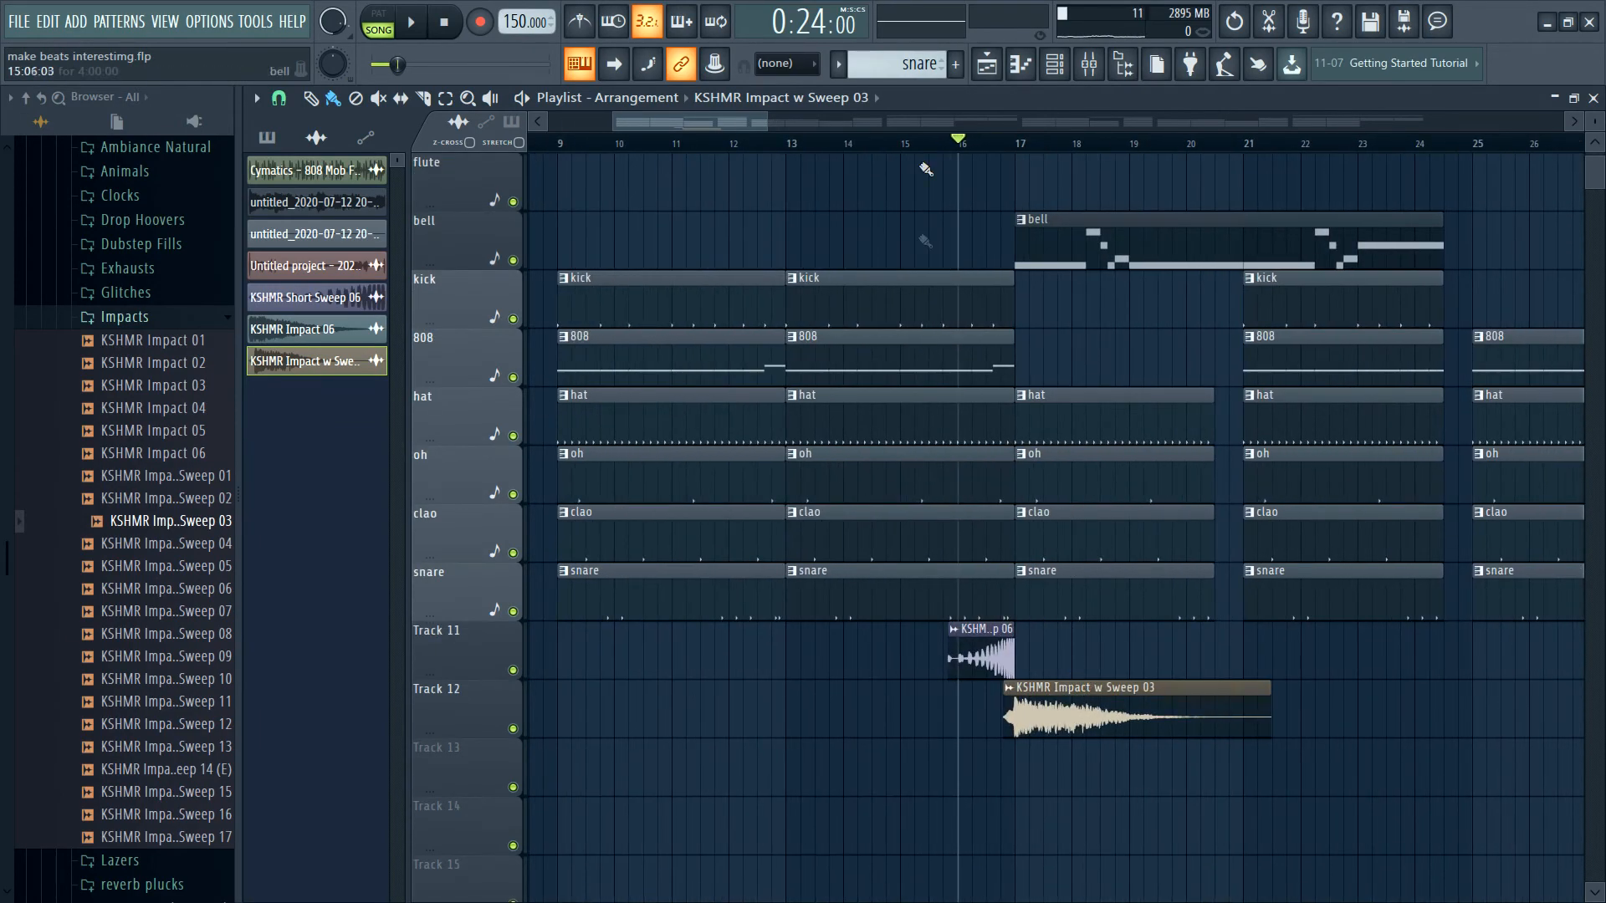
{"action": "left_click", "coordinate": [946, 148]}
{"action": "key", "text": "space"}
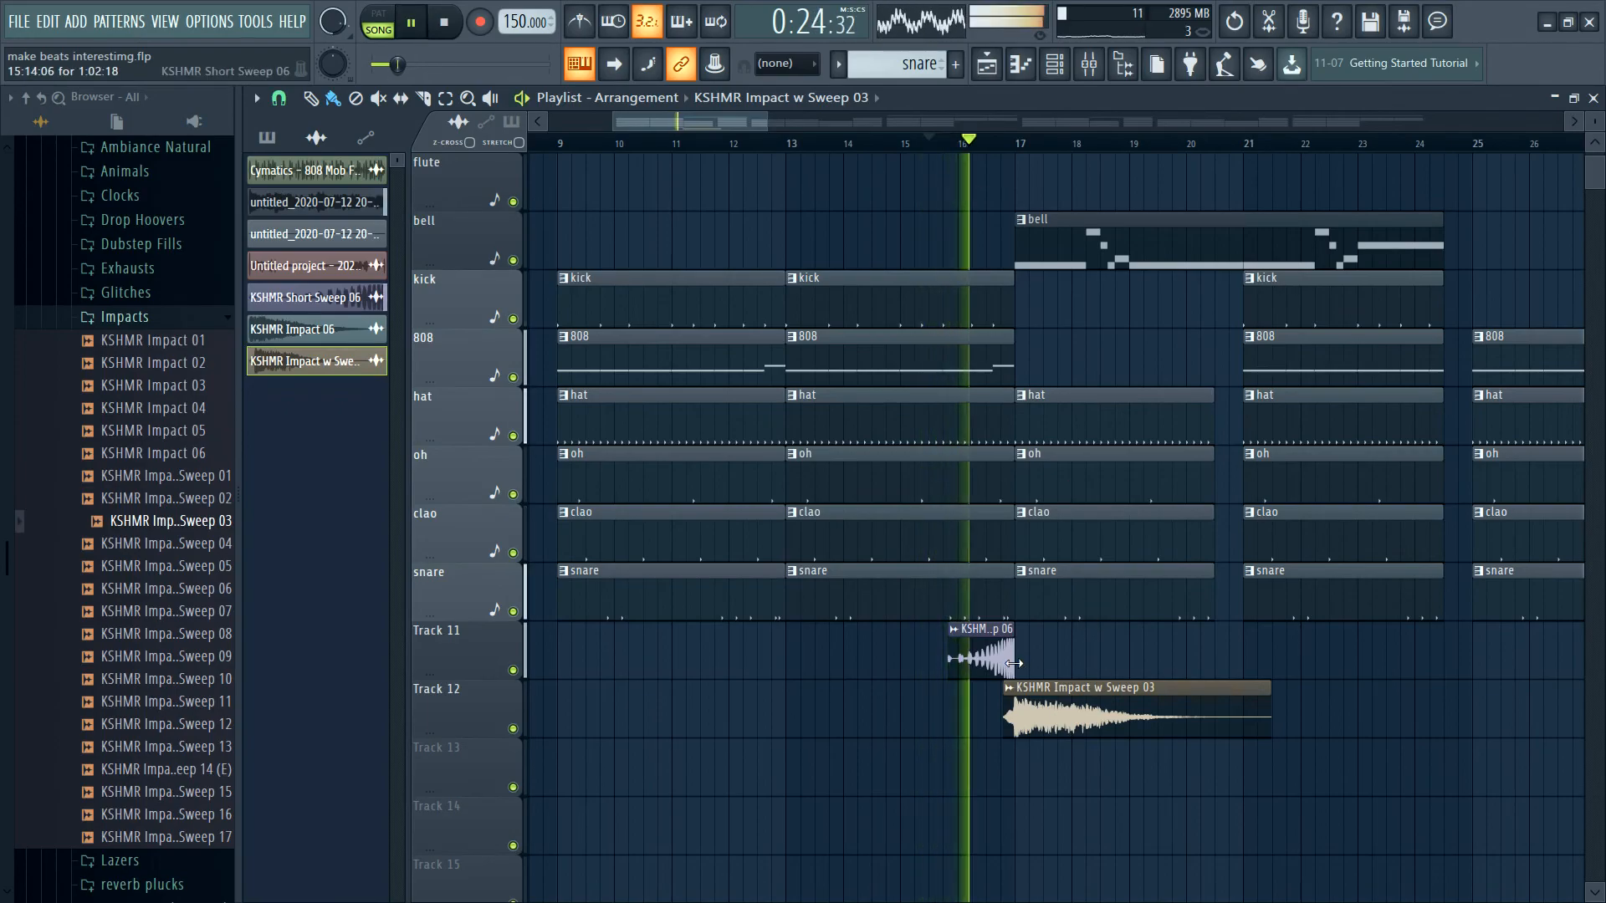
{"action": "scroll", "coordinate": [1061, 654], "scroll_direction": "down", "scroll_amount": 2}
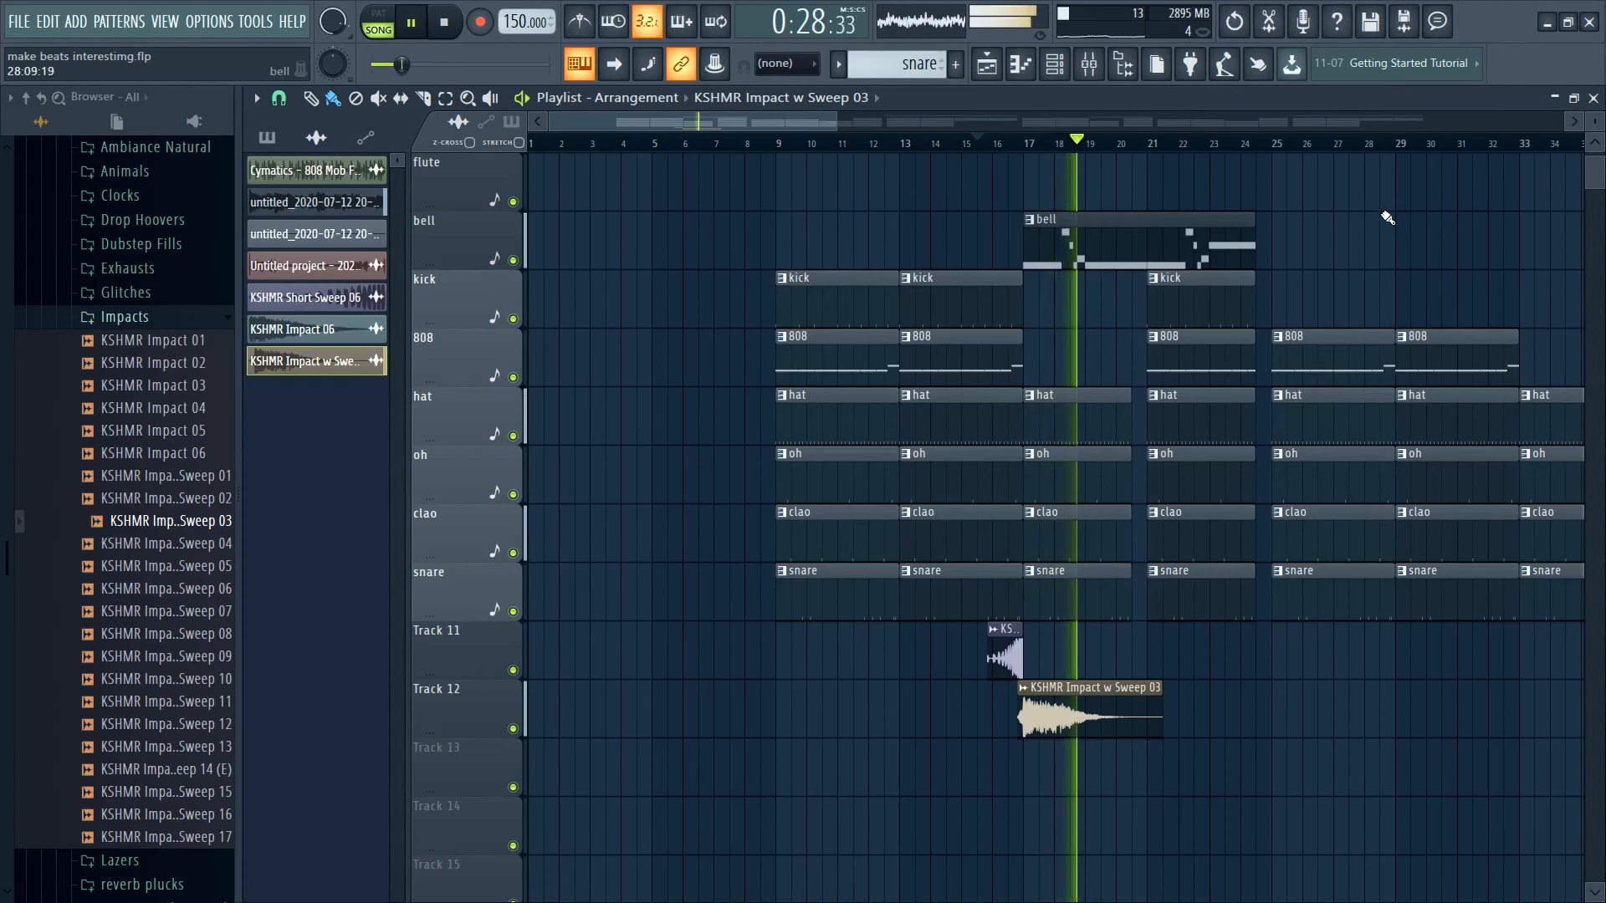
{"action": "scroll", "coordinate": [1349, 253], "scroll_direction": "down", "scroll_amount": 1}
{"action": "scroll", "coordinate": [1350, 253], "scroll_direction": "up", "scroll_amount": 2}
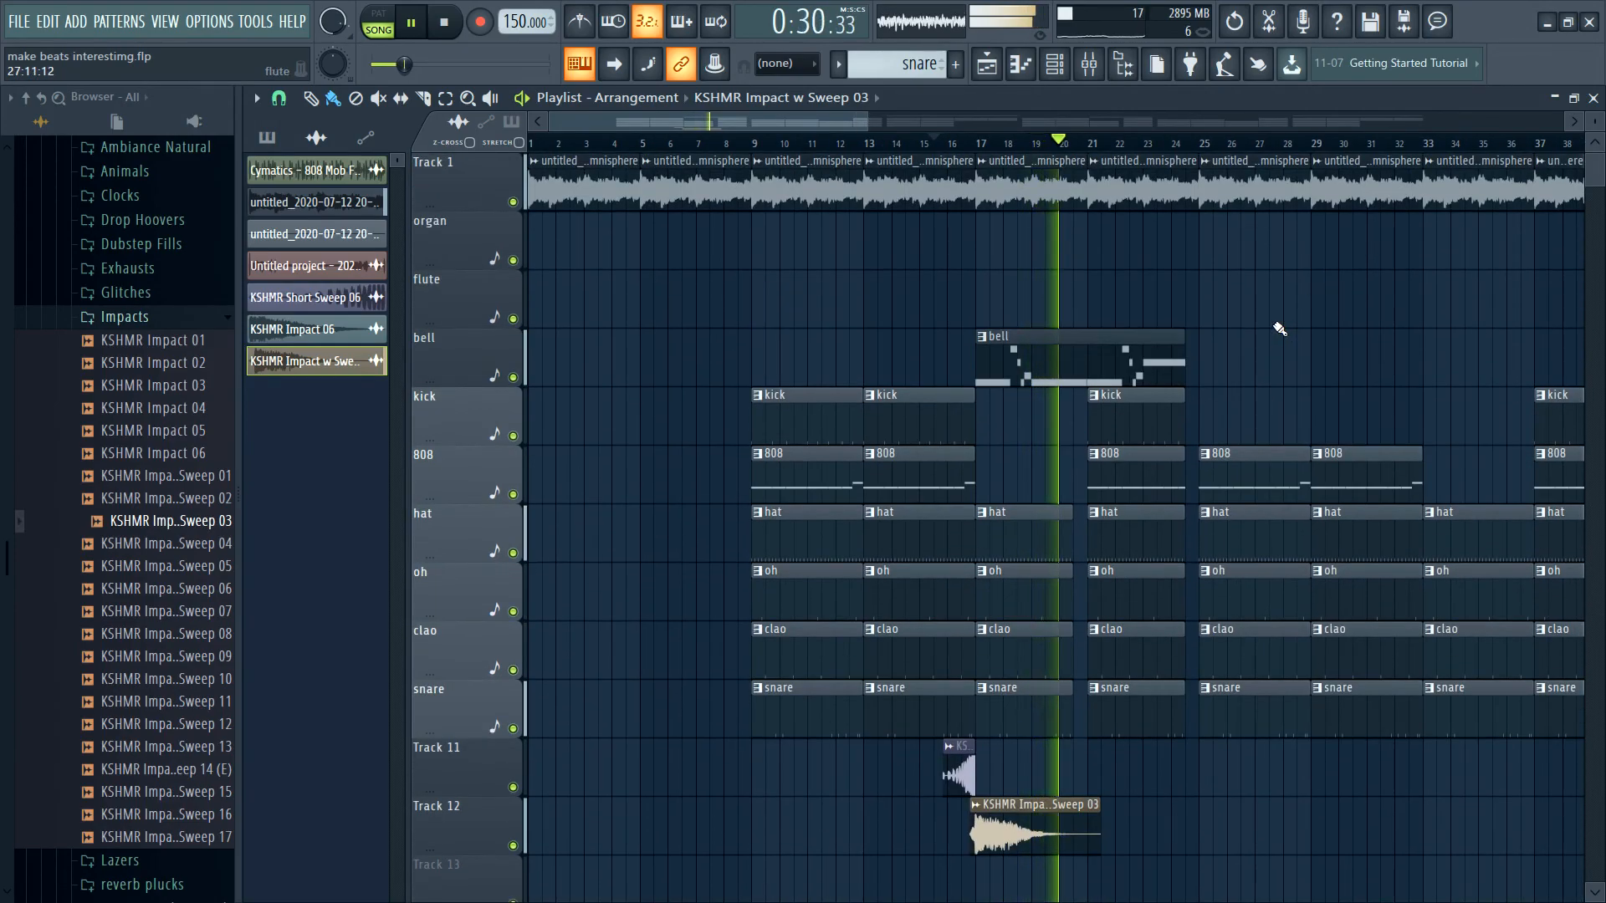